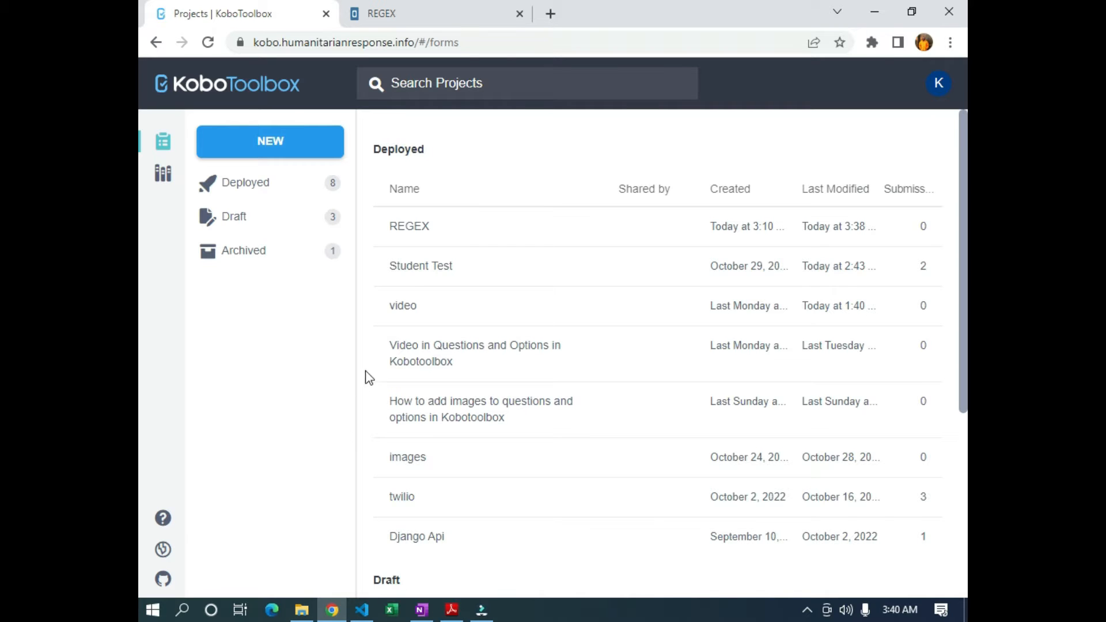
In the REGEX form preview, enter a phone number into Phone Number and leave the field
click(407, 13)
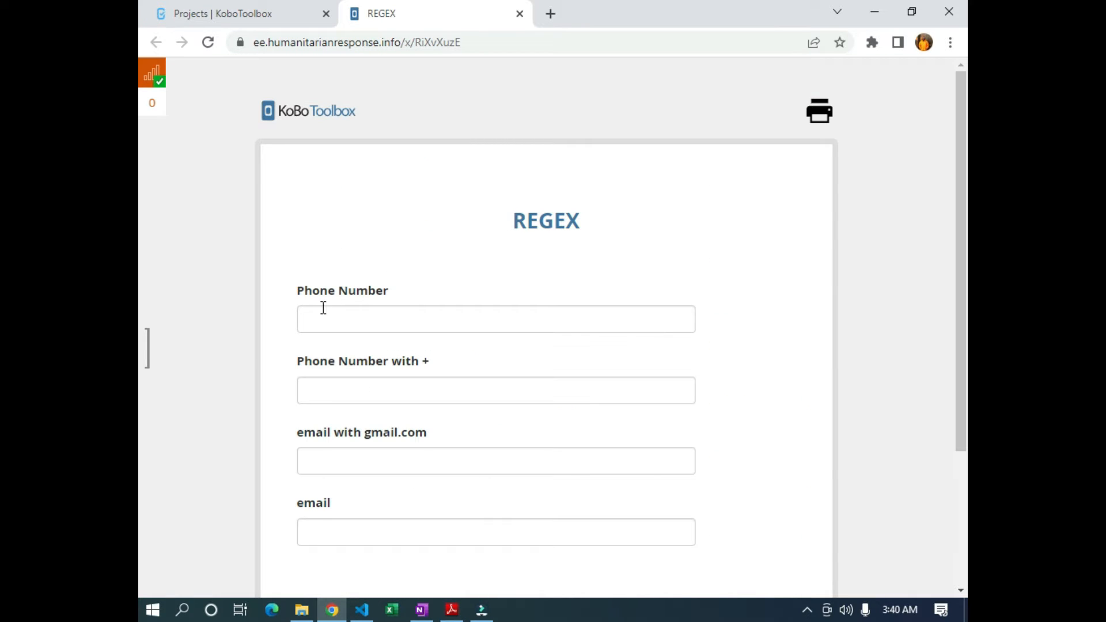
click(357, 315)
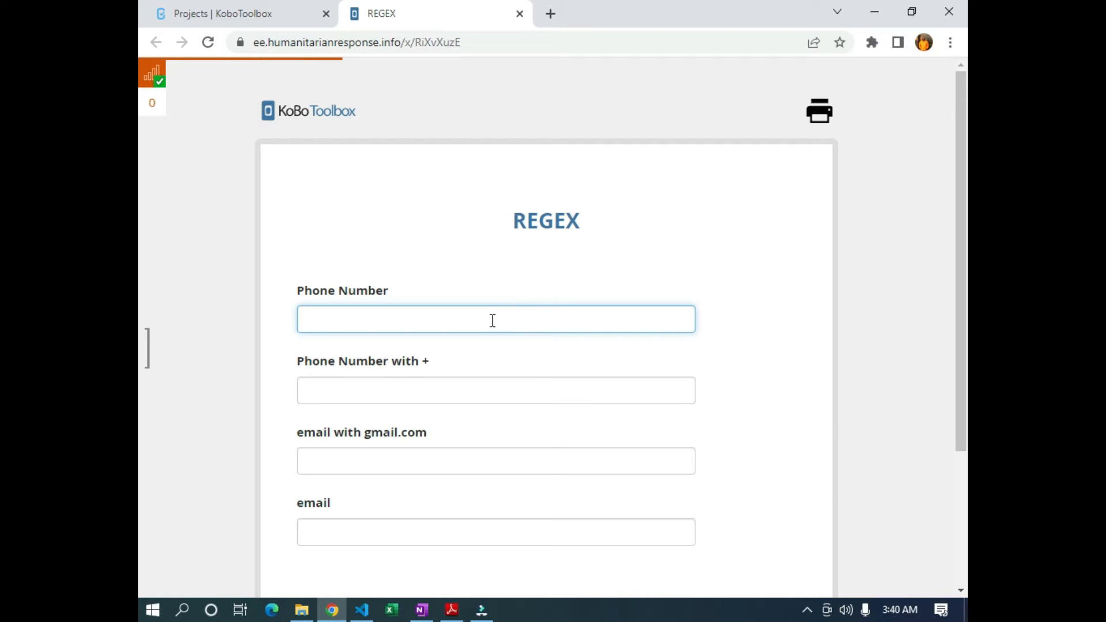
click(784, 337)
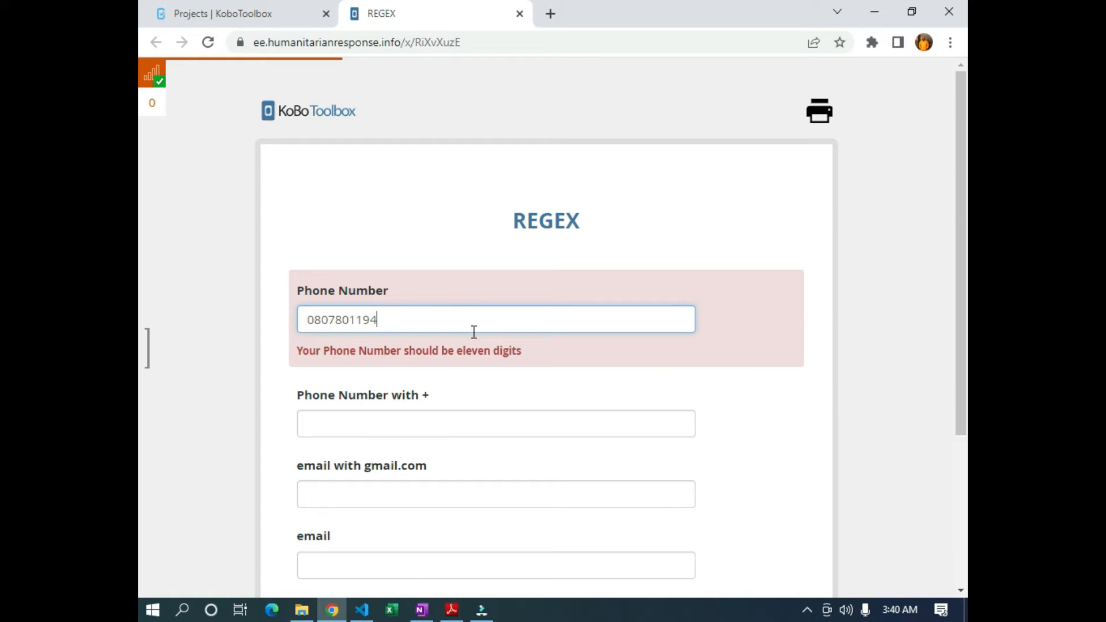
Add extra digits so the twelve-digit entry shows the 'should be eleven digits' error
text(3)
click(837, 325)
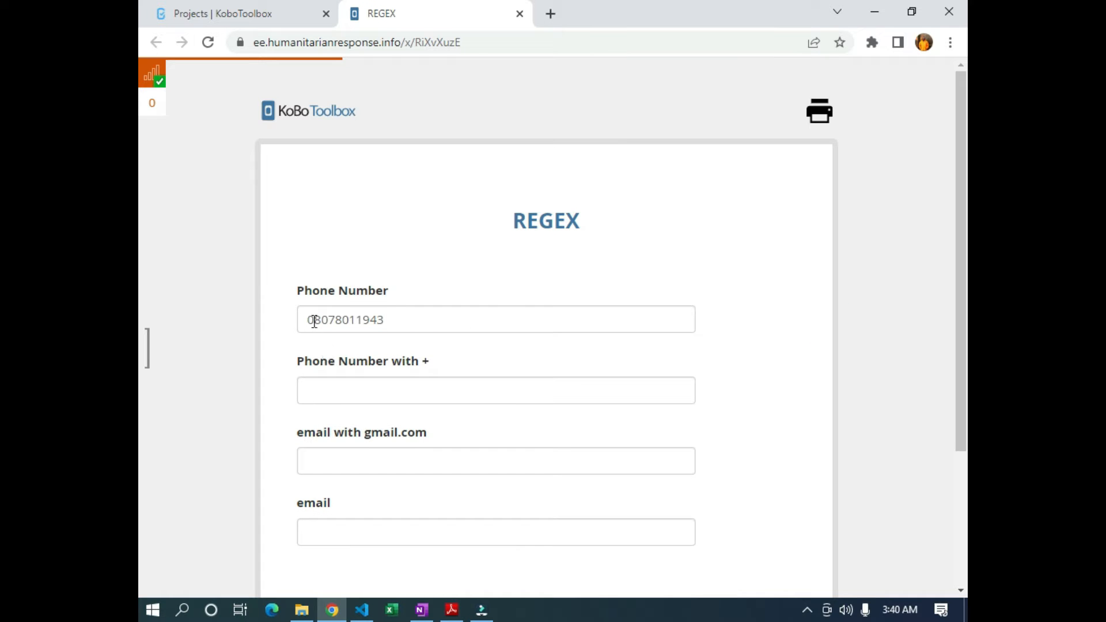
click(387, 321)
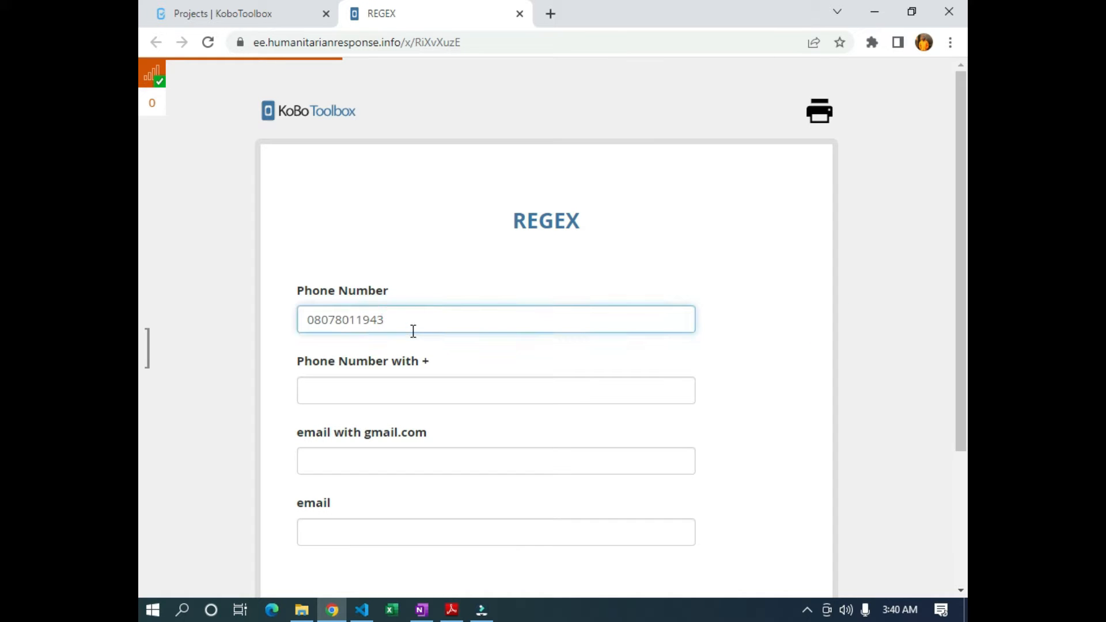
text(3)
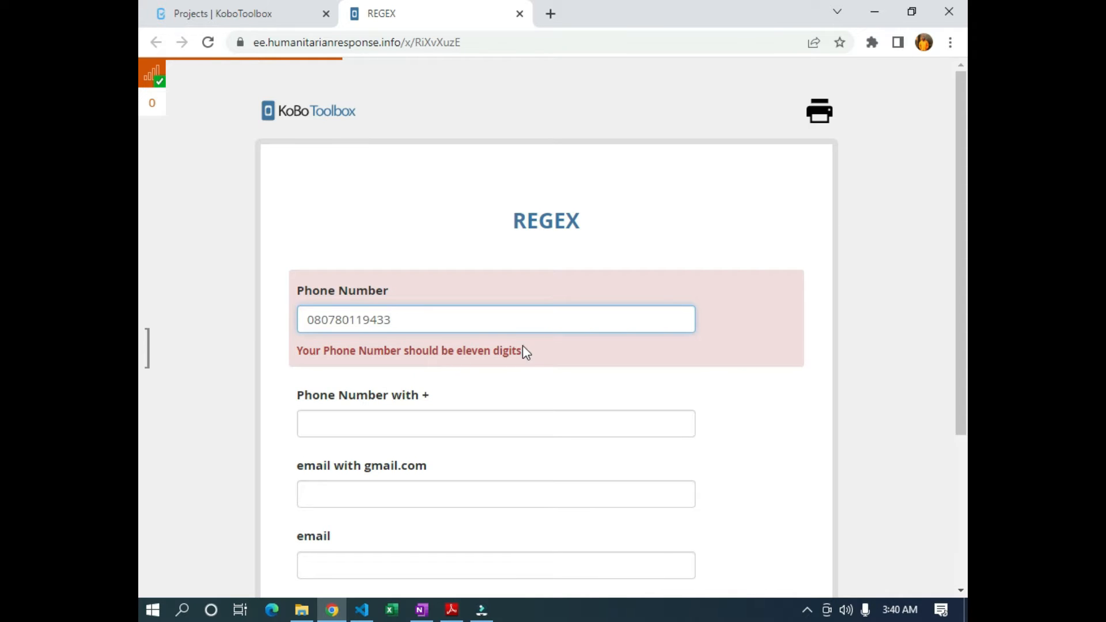
scroll(449, 366, down, 1)
scroll(449, 366, down, 1)
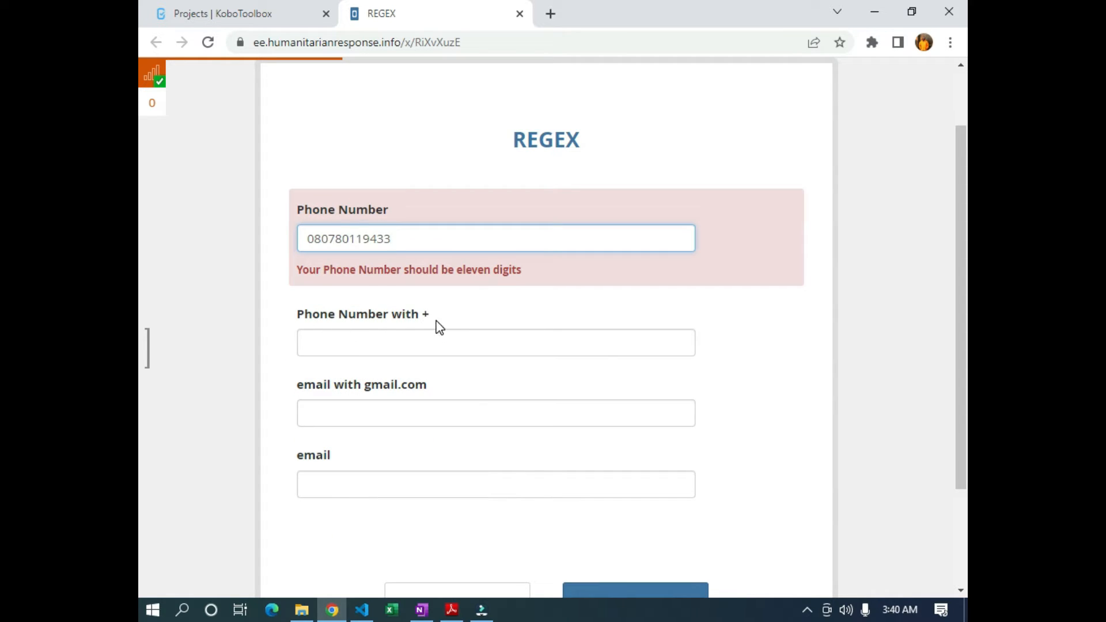
Enter an overlong +-prefixed number in Phone Number with + to trigger its plus-sign error
click(335, 332)
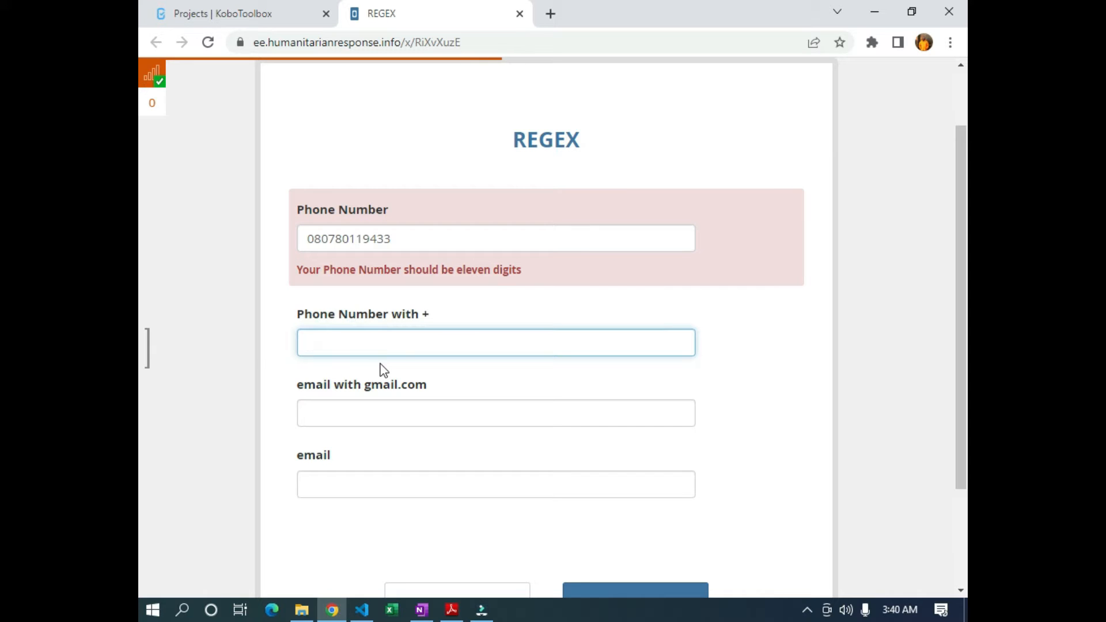
text(=)
key(BackSpace)
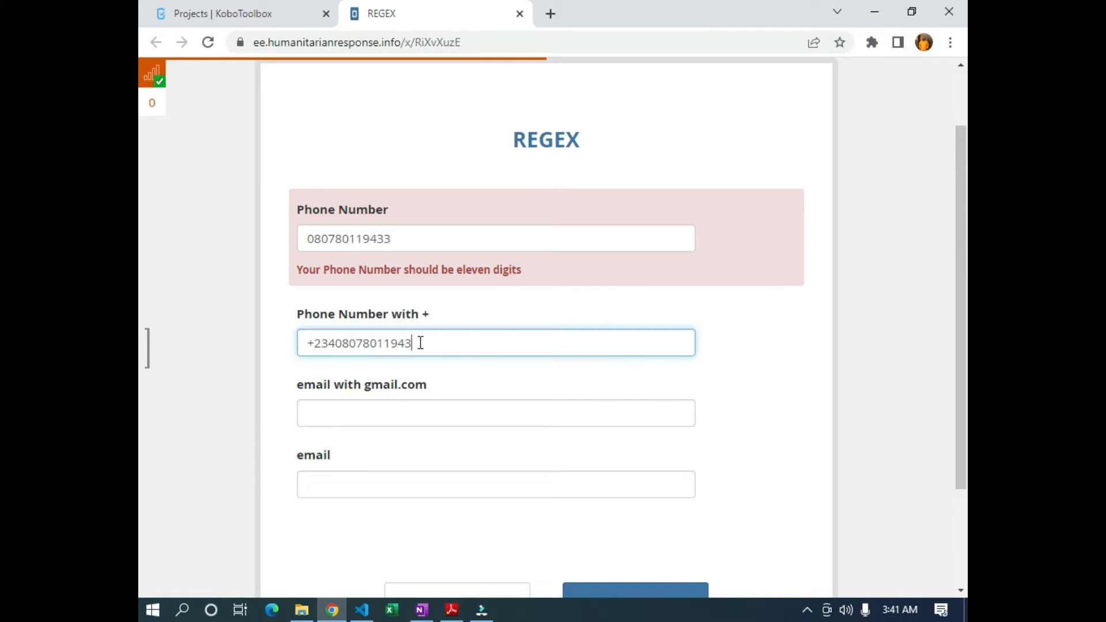
click(799, 346)
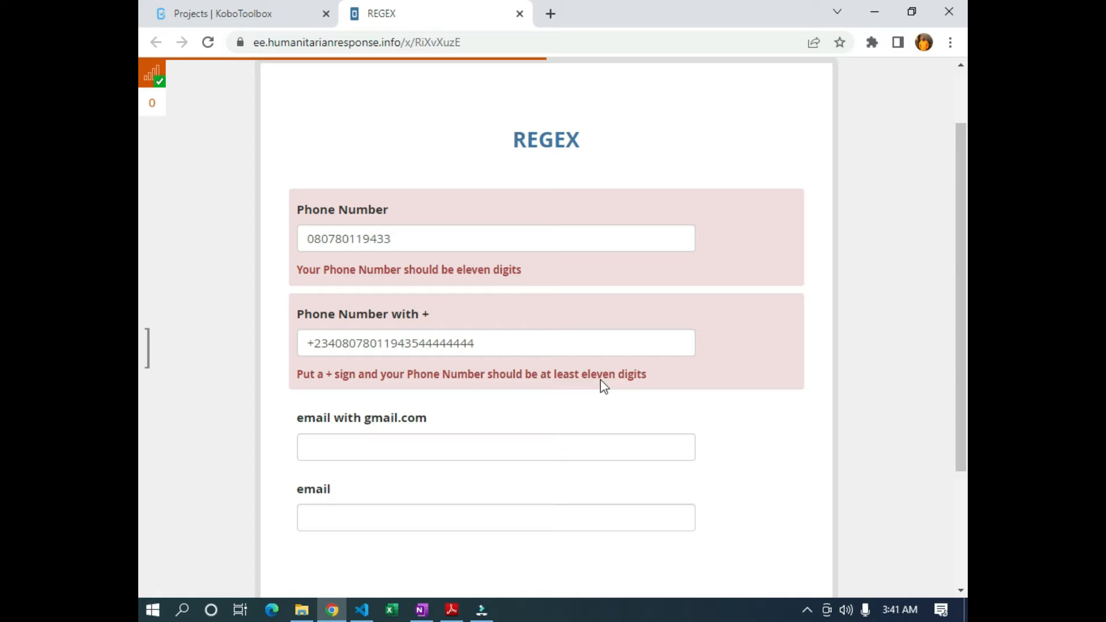
Delete the extra trailing digits so the shortened number passes validation
drag(516, 342, 414, 344)
key(BackSpace)
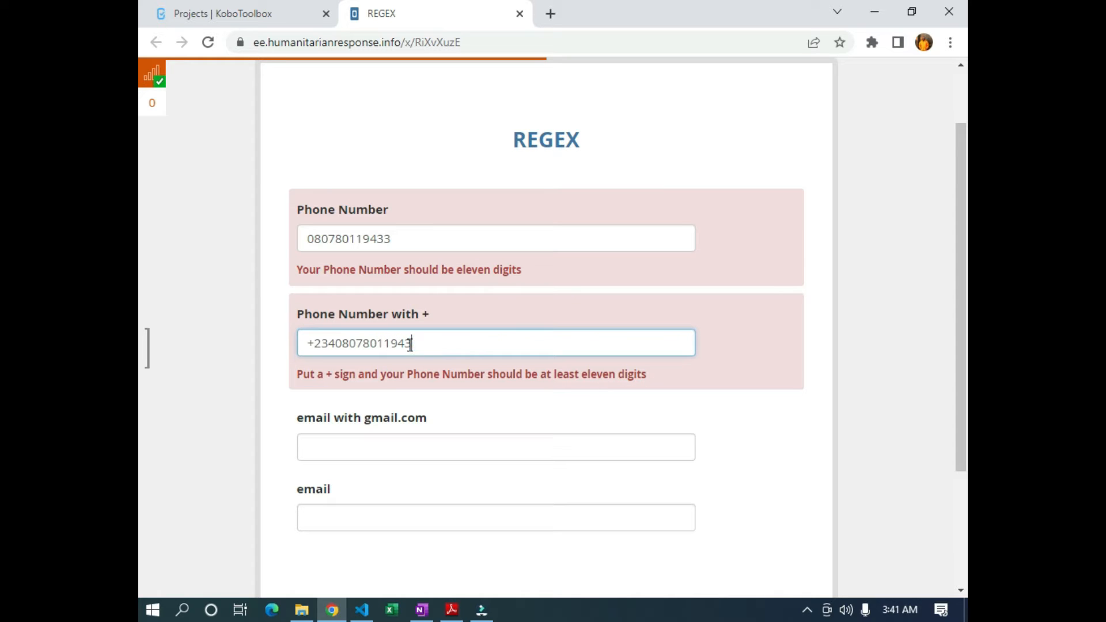
click(768, 424)
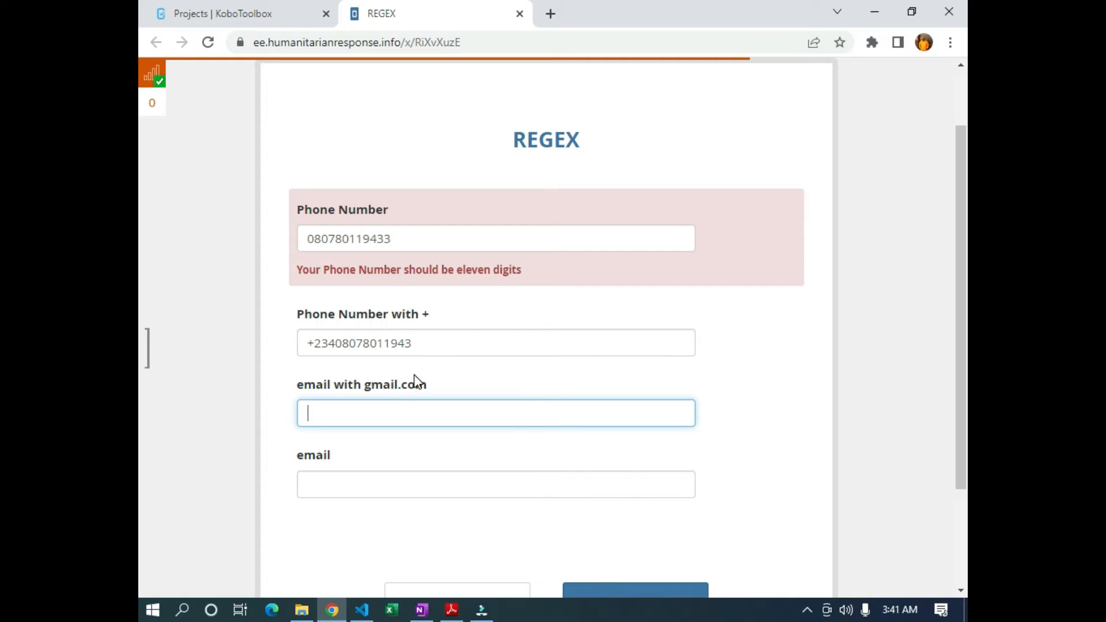
Enter an address with a misspelled gmail domain and check it against the gmail-only rule
click(726, 384)
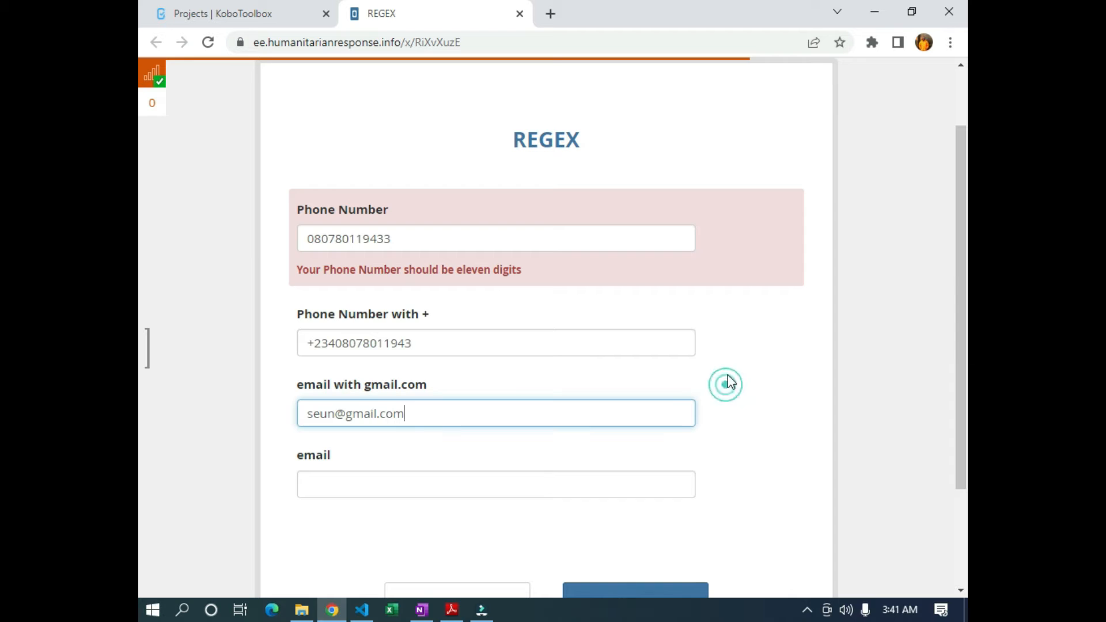
key(BackSpace)
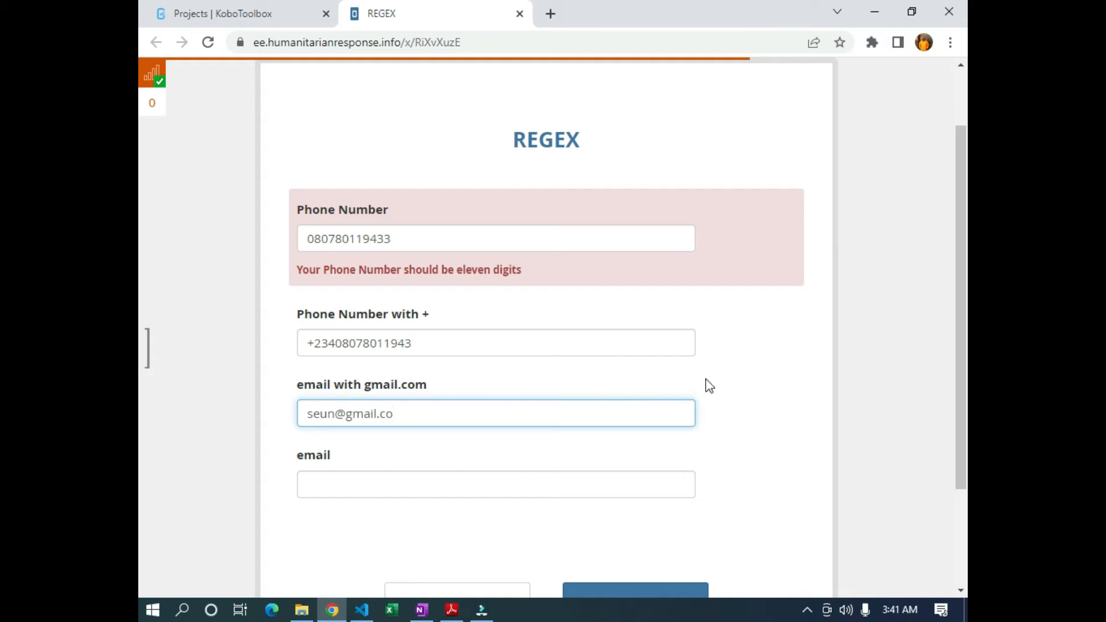
click(777, 377)
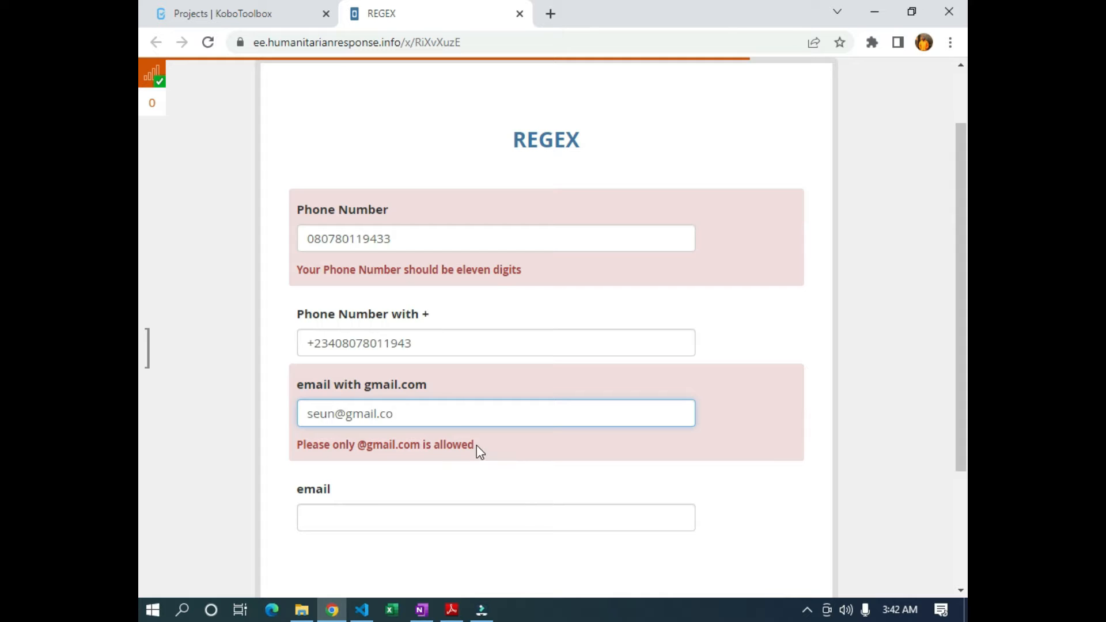
text(m)
click(906, 327)
Replace the domain with uppercase GMAIL.COM and validate it
drag(433, 410, 346, 403)
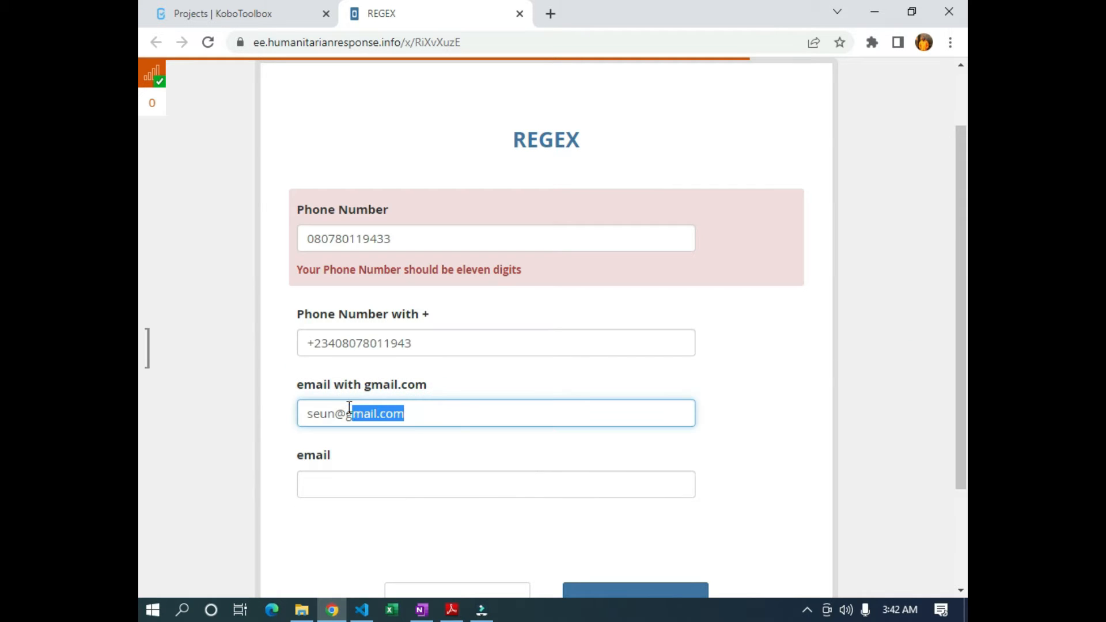
text(gm)
key(BackSpace)
key(BackSpace)
text(GMAIL.COM)
click(740, 441)
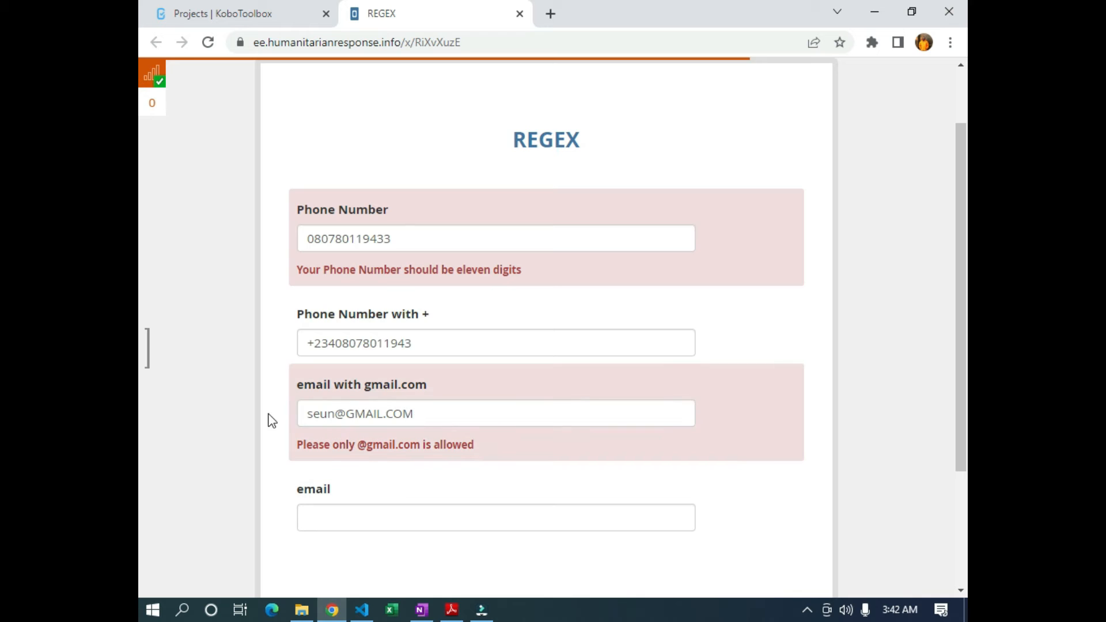
Change the domain to lowercase gmail.com and re-validate the address
drag(308, 413, 441, 413)
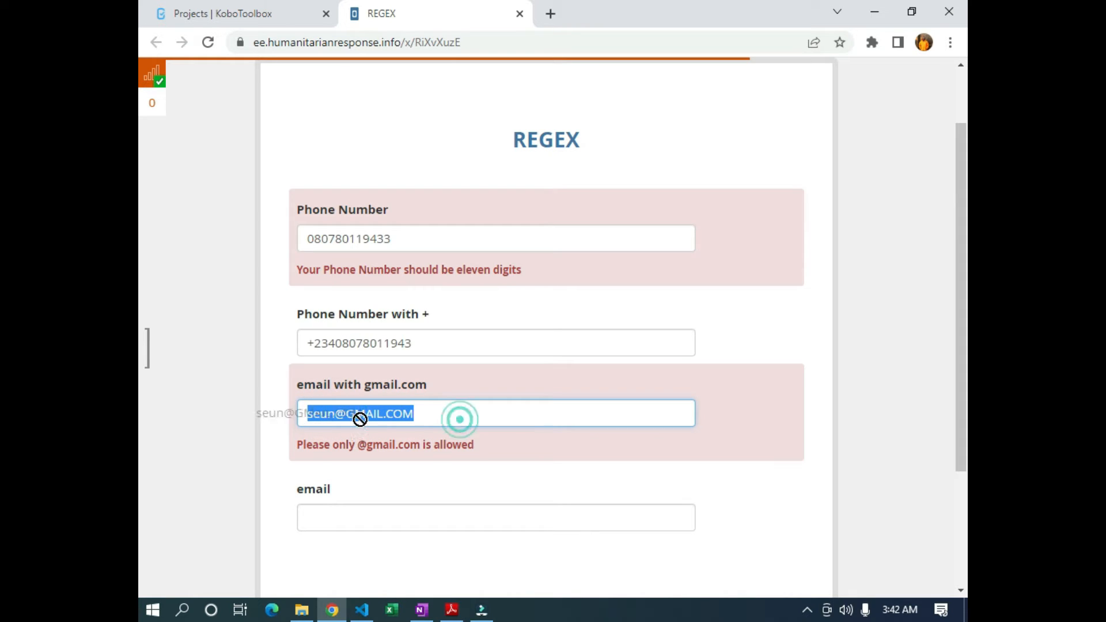
click(433, 412)
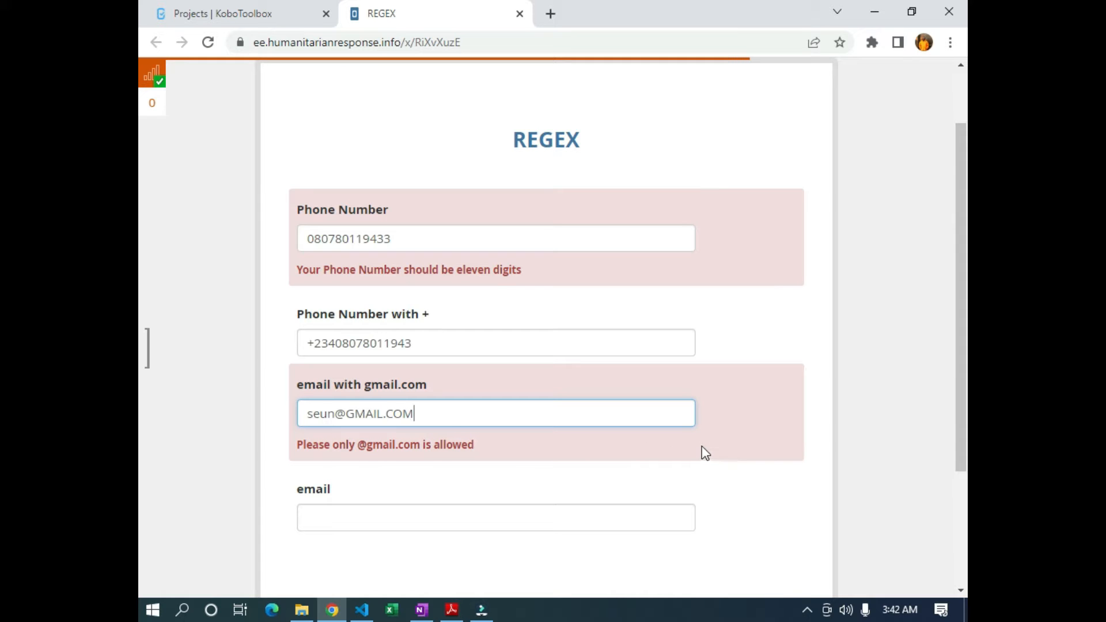
drag(450, 417, 347, 424)
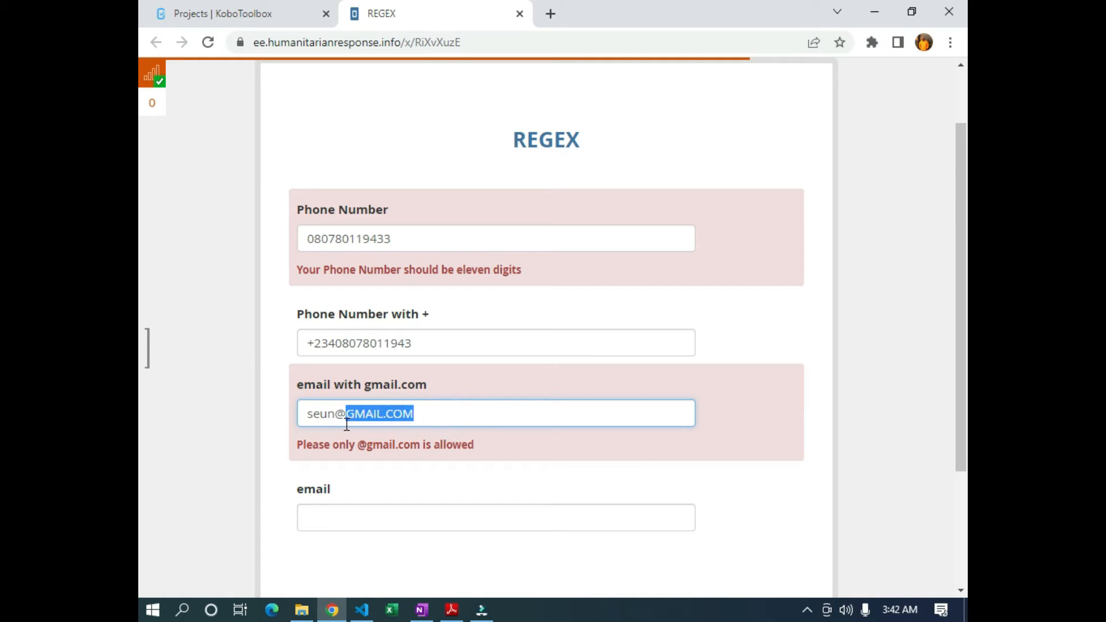
text(gm)
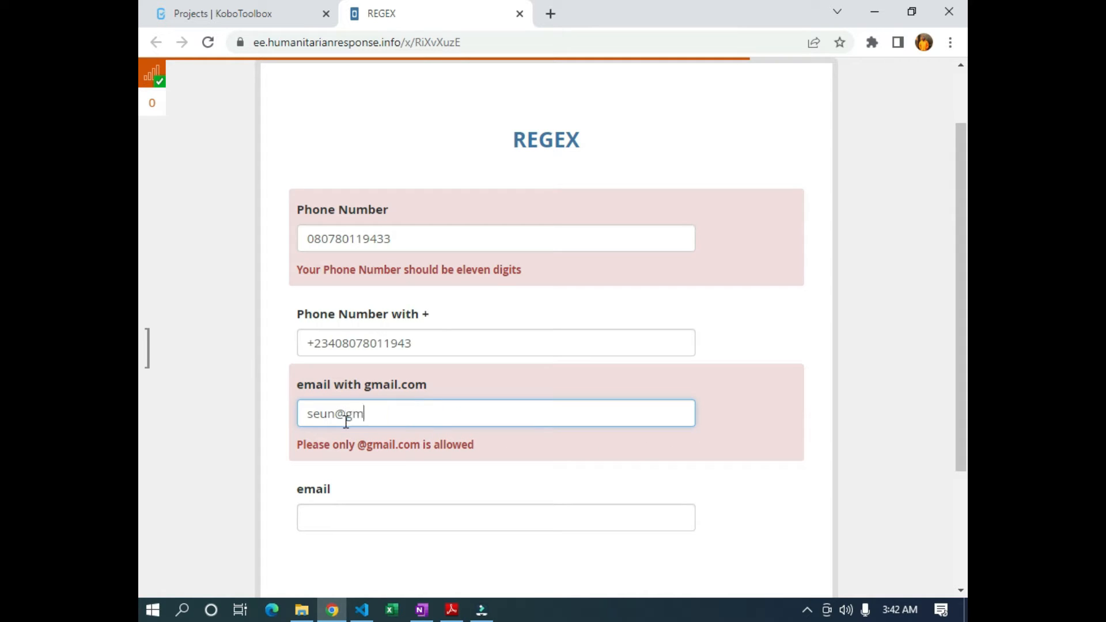
text(ail.com)
click(873, 421)
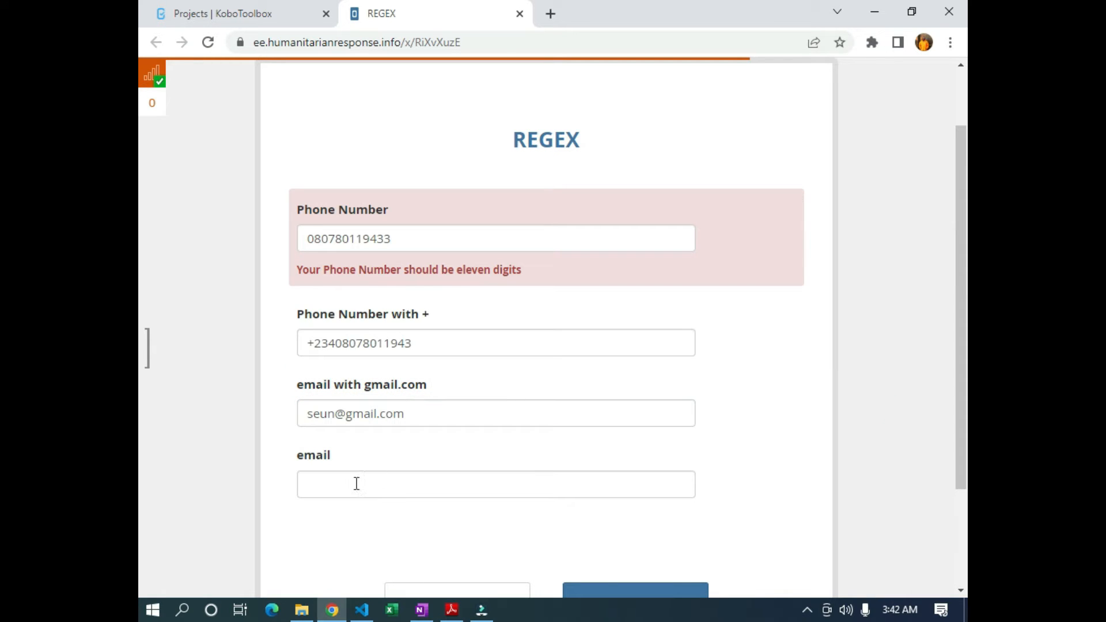
Remove the dot before com to get 'not allowed', then restore it so the address passes
click(381, 421)
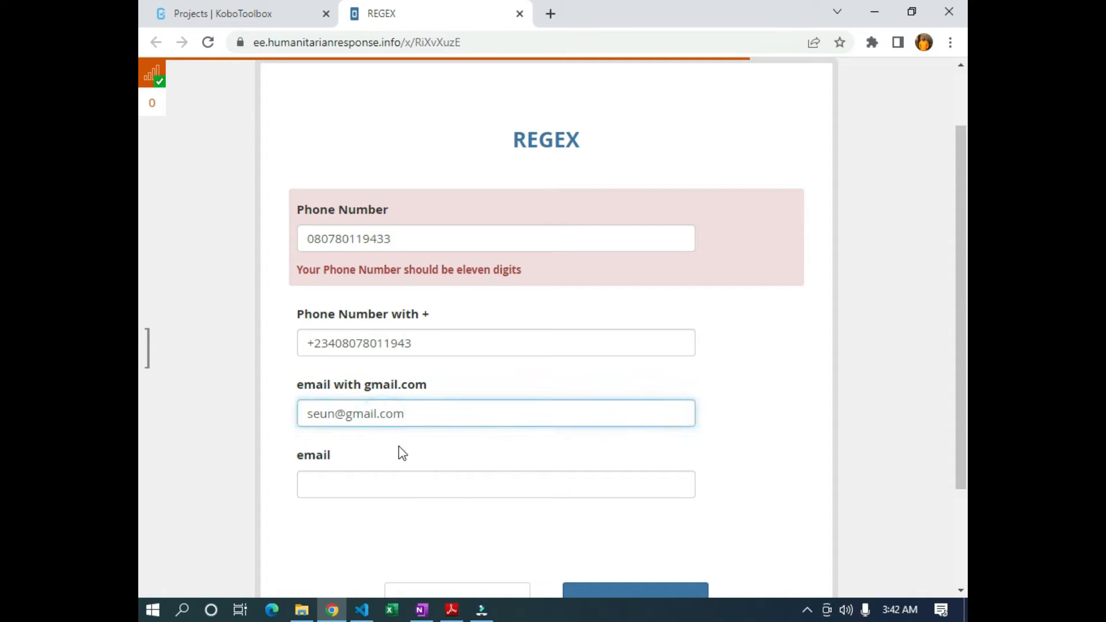
key(BackSpace)
key(BackSpace)
text(c)
click(799, 387)
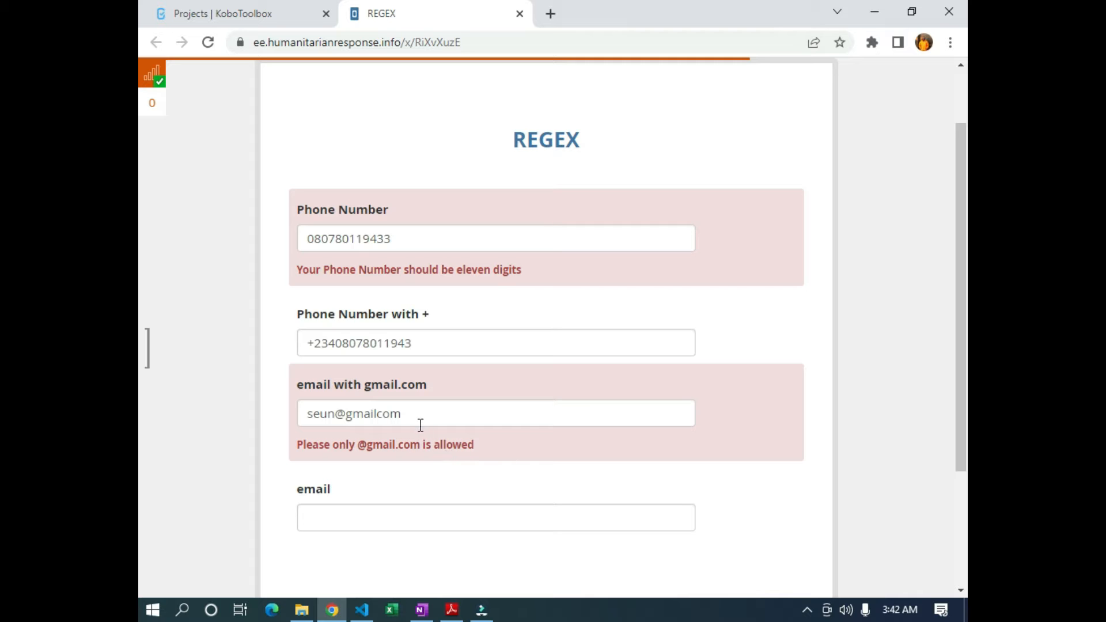
click(376, 414)
text(.)
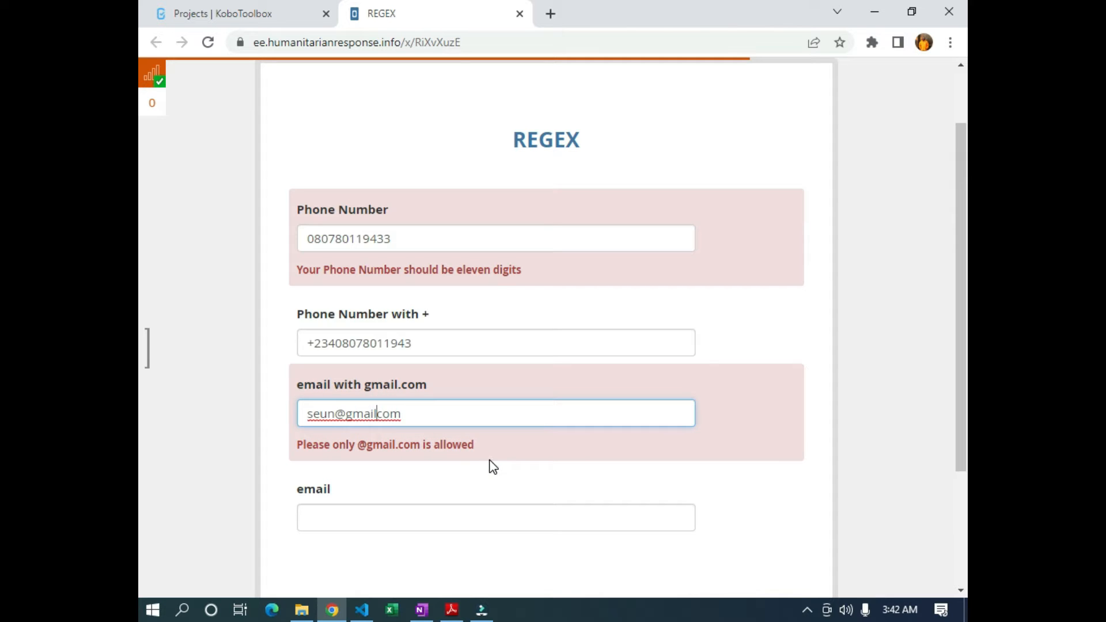
click(694, 341)
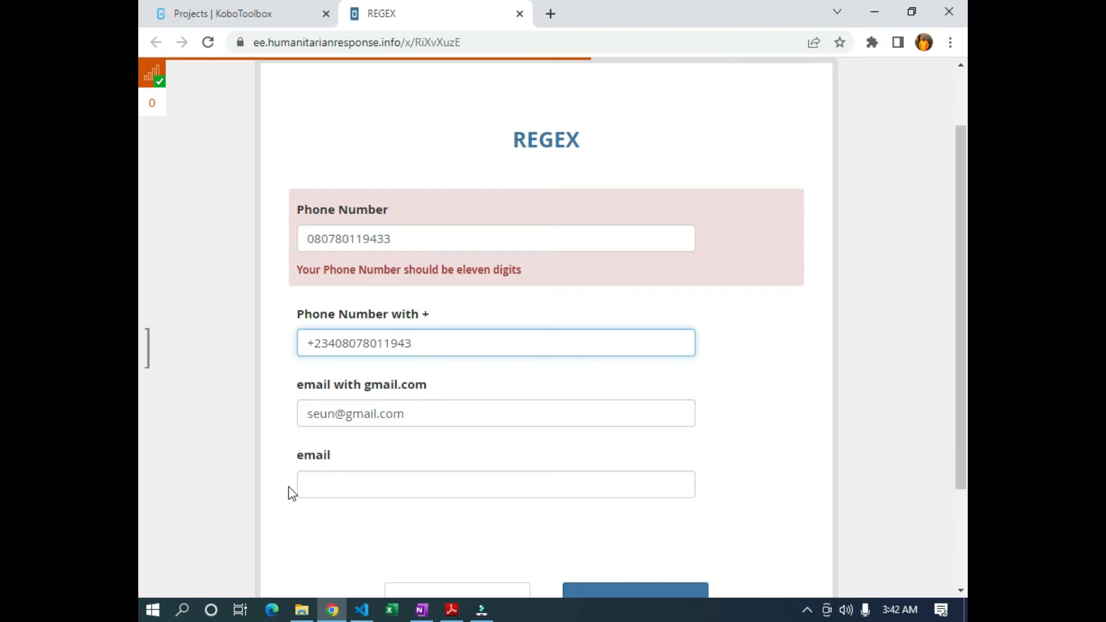
Enter a .co-ending yahoo address in the email question to show 'Value not allowed', then go to Projects
click(344, 481)
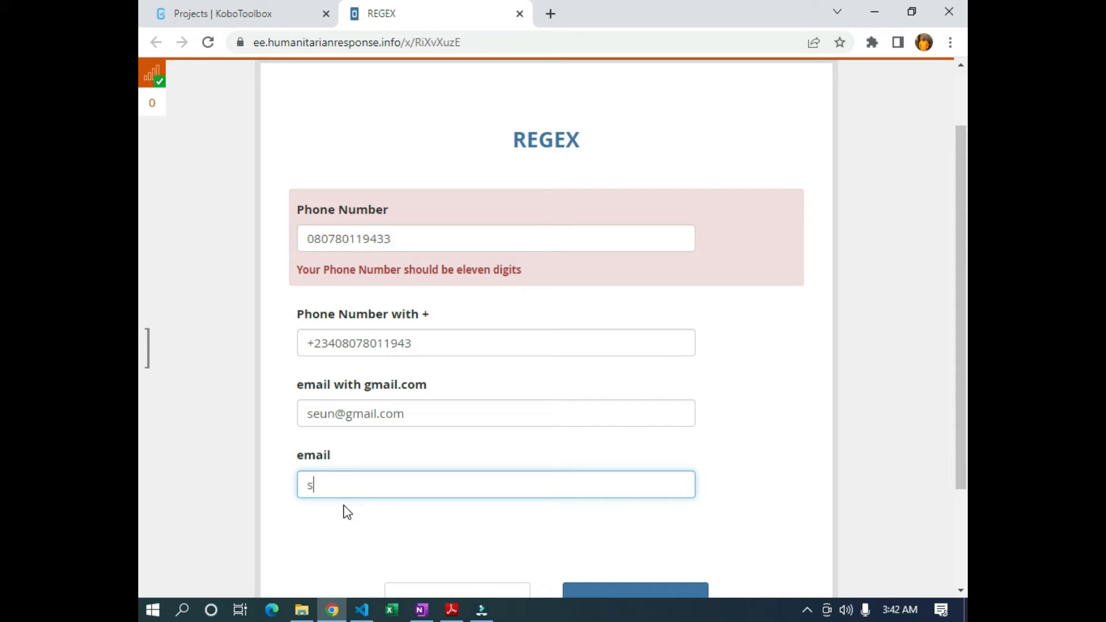
click(388, 531)
click(381, 489)
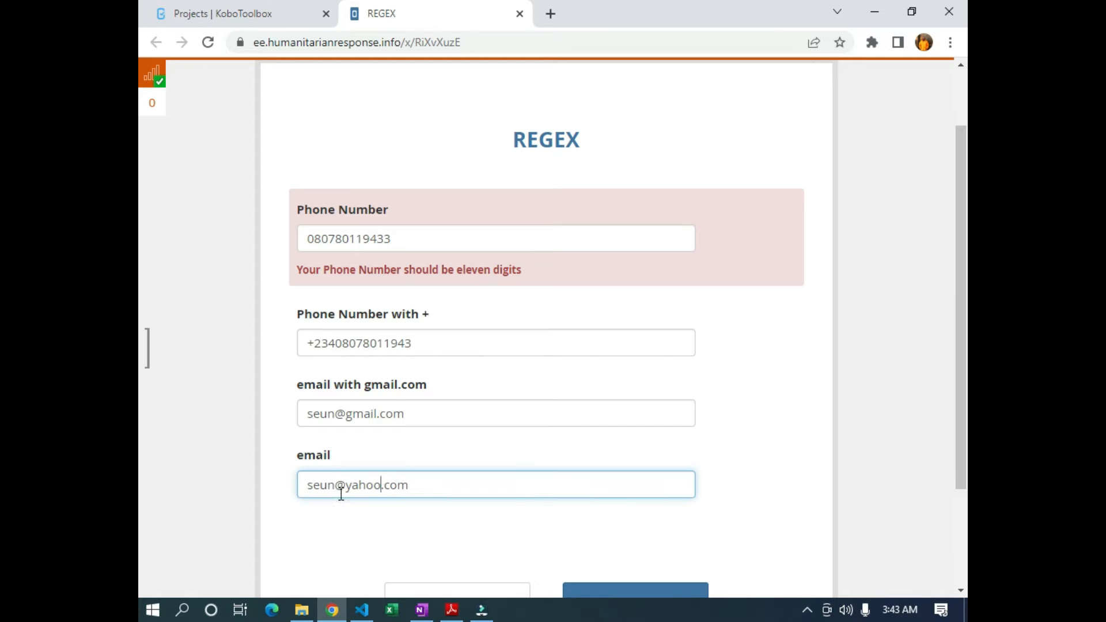
click(409, 485)
key(BackSpace)
click(443, 533)
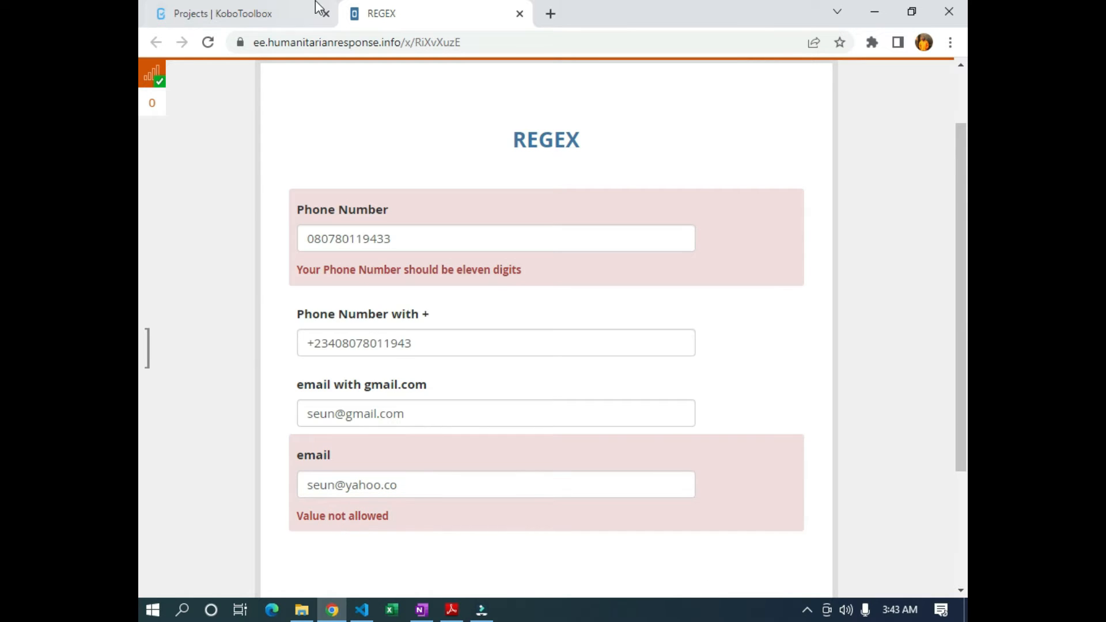
click(286, 12)
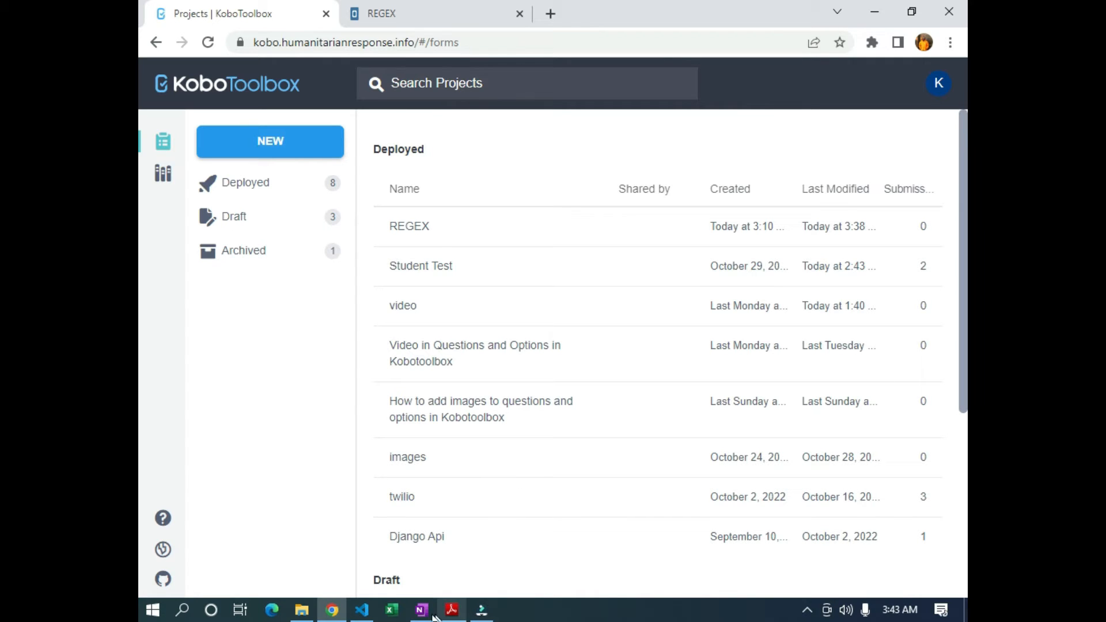
Bring up the regex guide PDF and highlight its introduction and steps
click(452, 609)
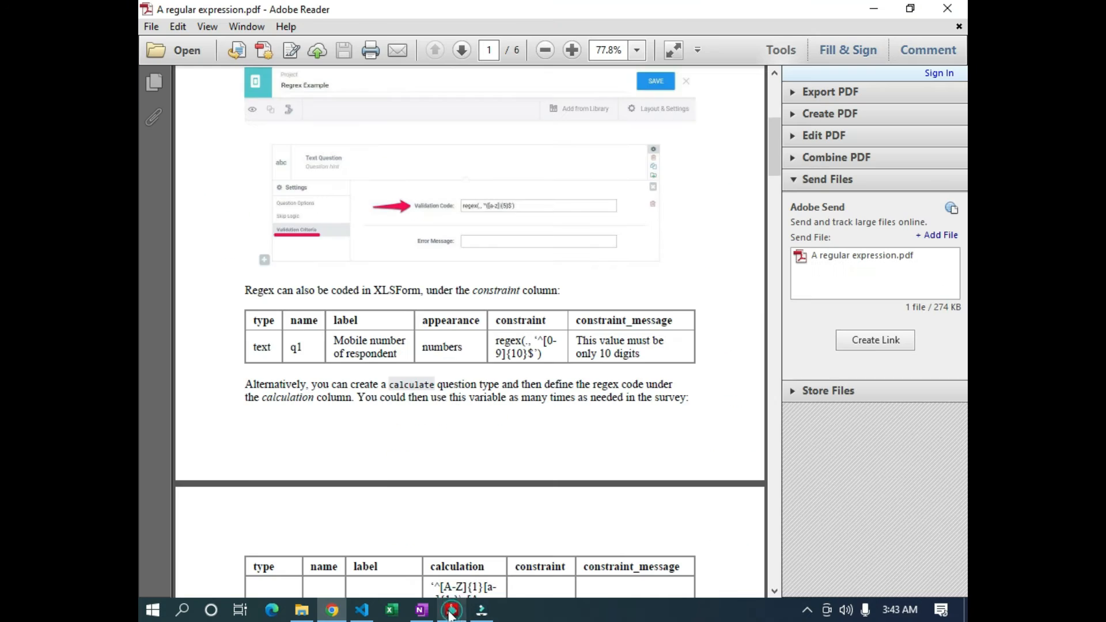
scroll(395, 440, up, 5)
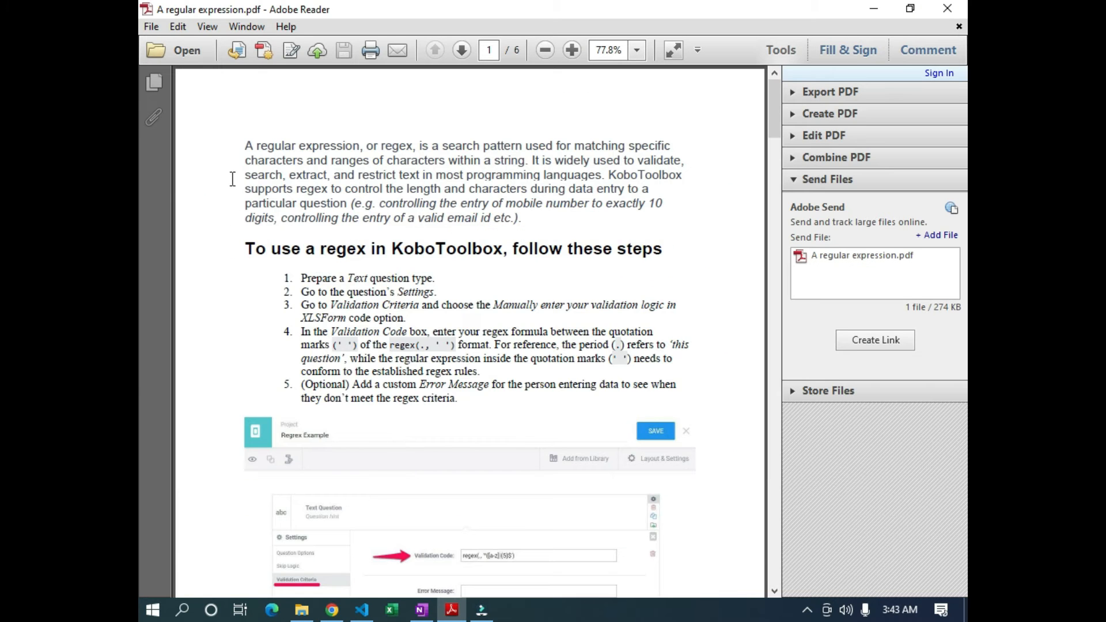
drag(235, 148, 623, 331)
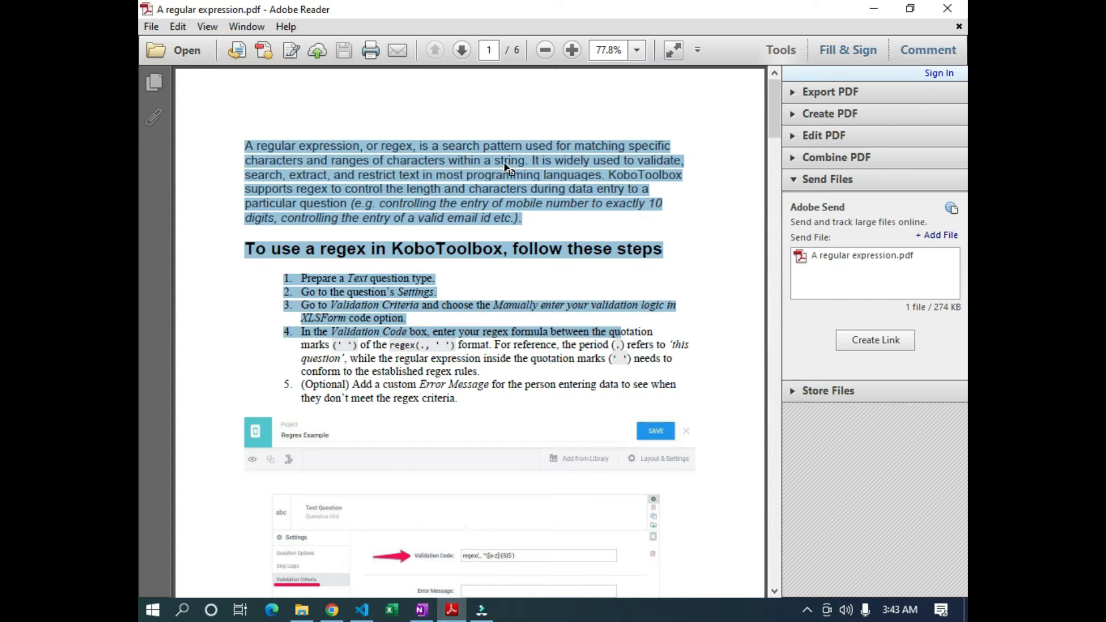
Scroll through the regex example tables, then bring up the blank OneNote page
scroll(521, 173, down, 3)
scroll(522, 185, down, 20)
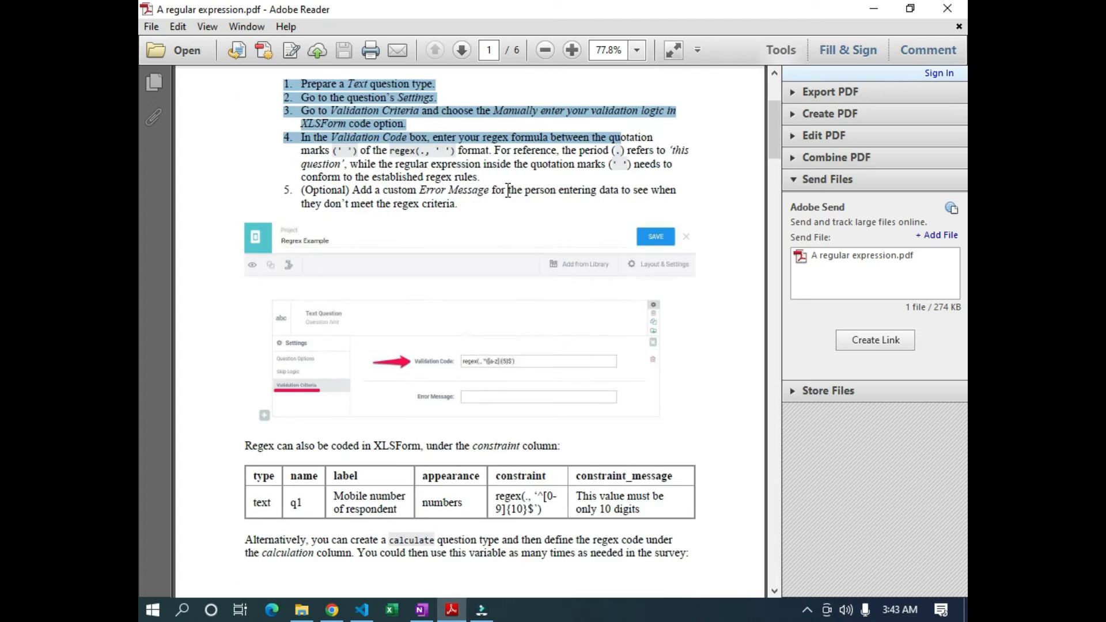
scroll(433, 244, down, 1)
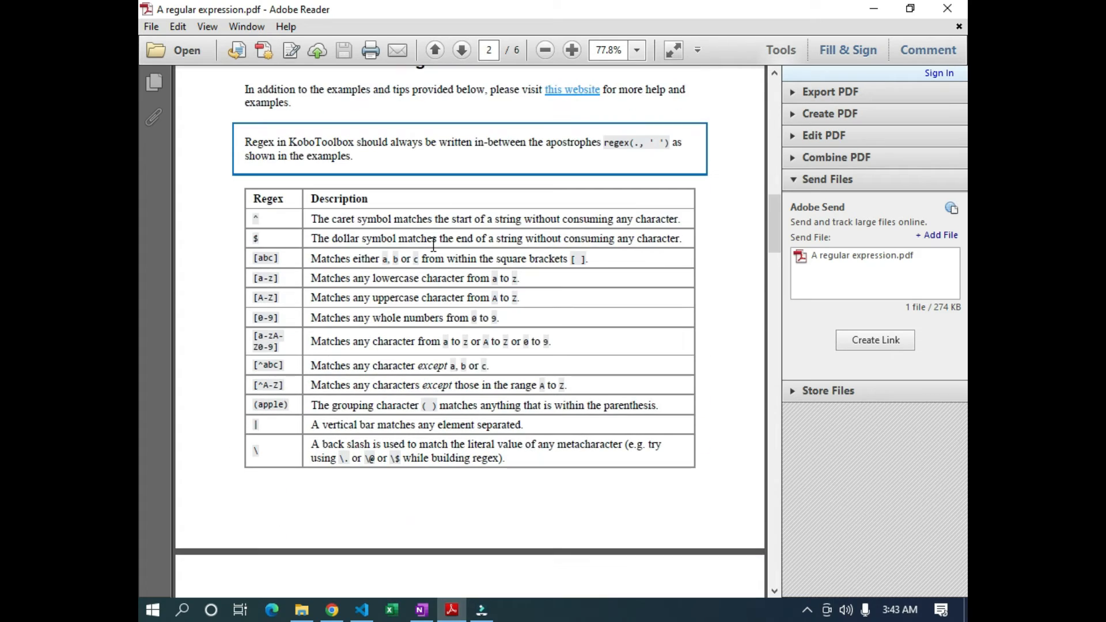
scroll(404, 225, up, 11)
scroll(395, 218, down, 13)
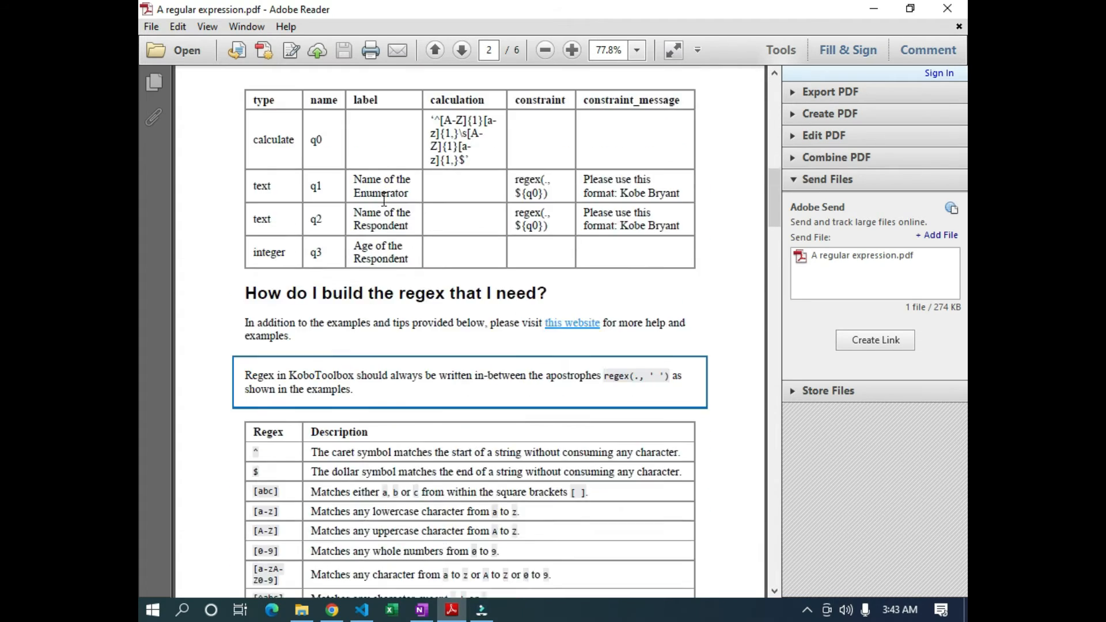
scroll(386, 198, down, 20)
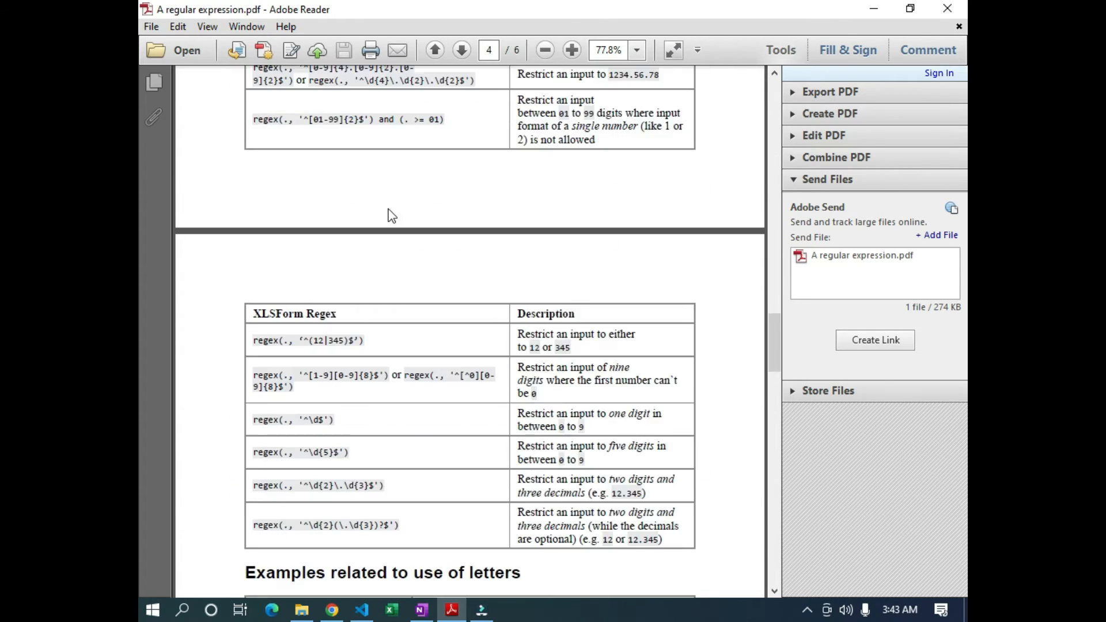
scroll(391, 216, down, 12)
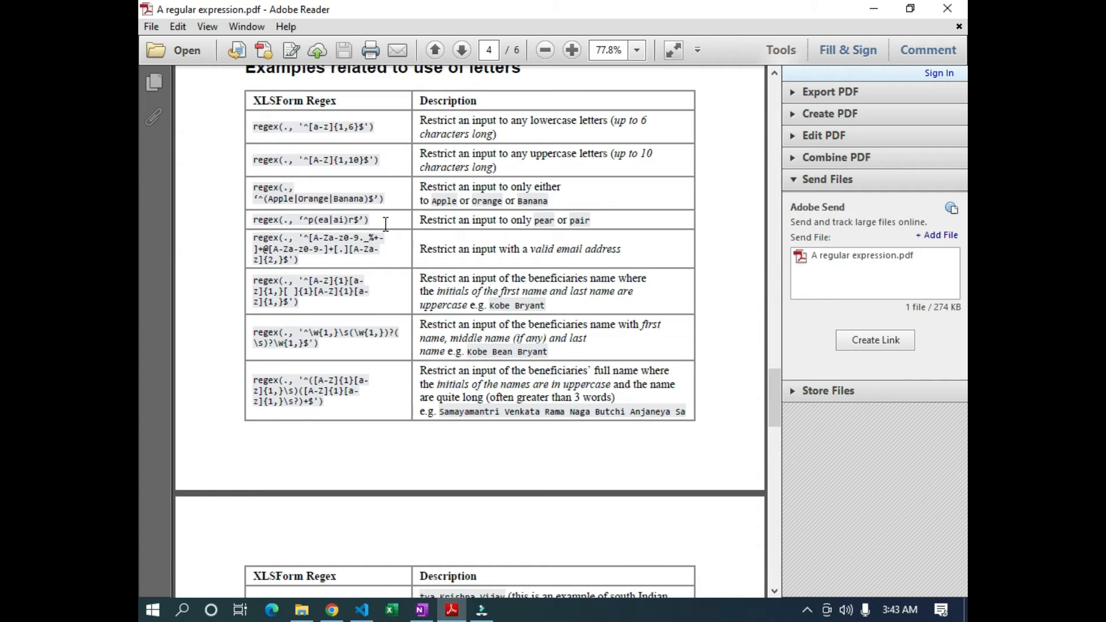
click(421, 610)
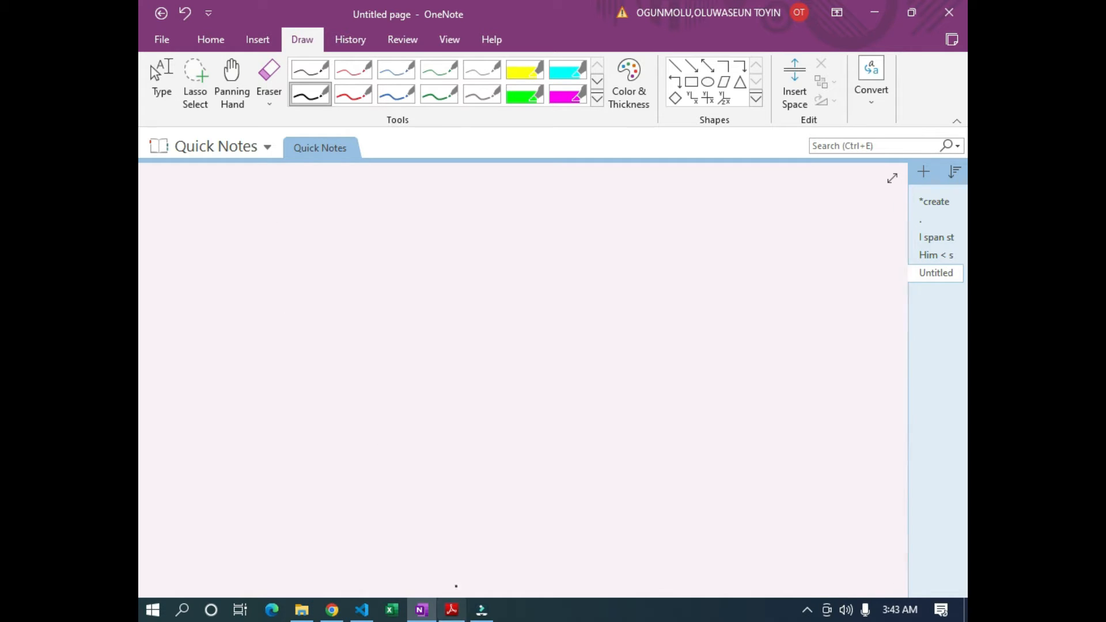
Handwrite 'phone = regex(' on the OneNote page after a few test ink marks
click(191, 202)
drag(205, 189, 205, 203)
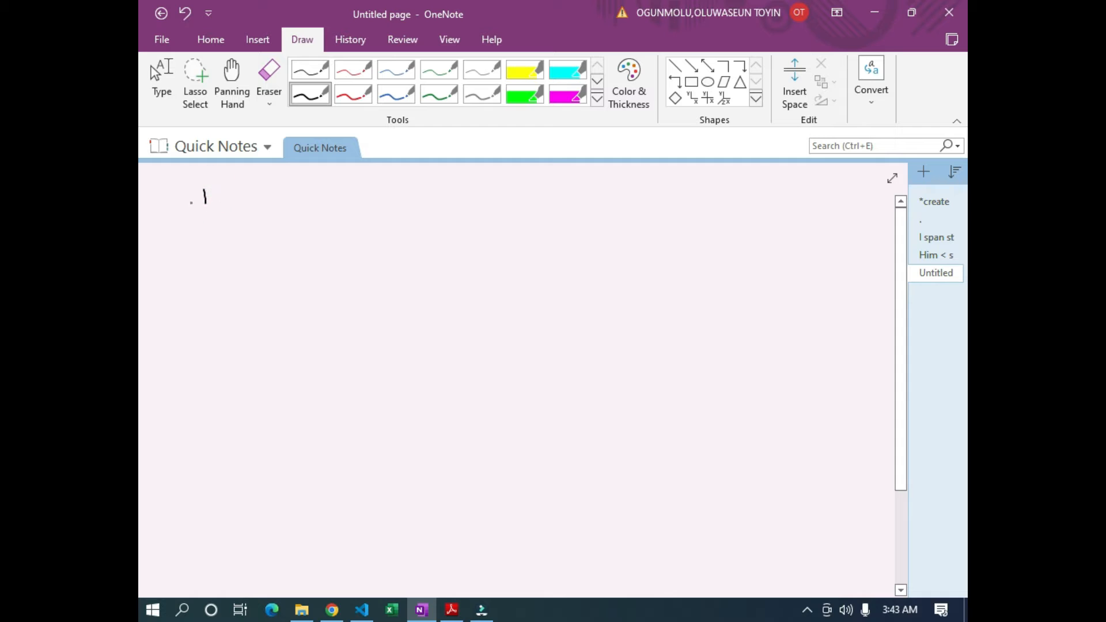
click(176, 177)
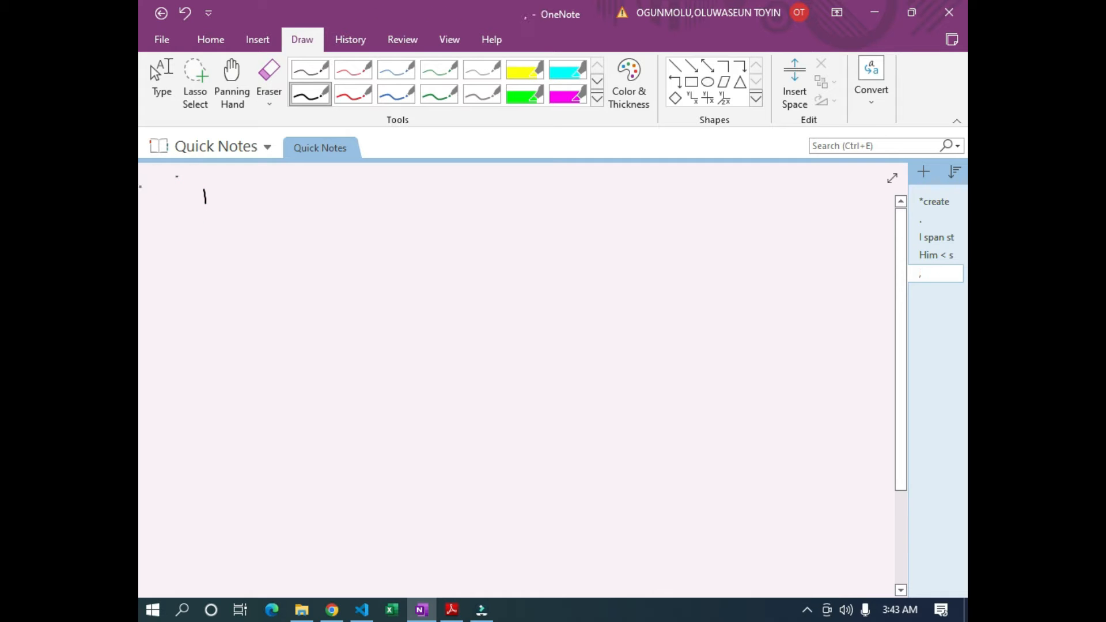
mouse_move(192, 229)
mouse_down()
mouse_move(200, 247)
mouse_move(210, 236)
mouse_move(252, 239)
mouse_up()
mouse_move(268, 234)
mouse_down()
mouse_move(398, 239)
mouse_move(453, 248)
mouse_move(464, 262)
mouse_move(558, 269)
mouse_up()
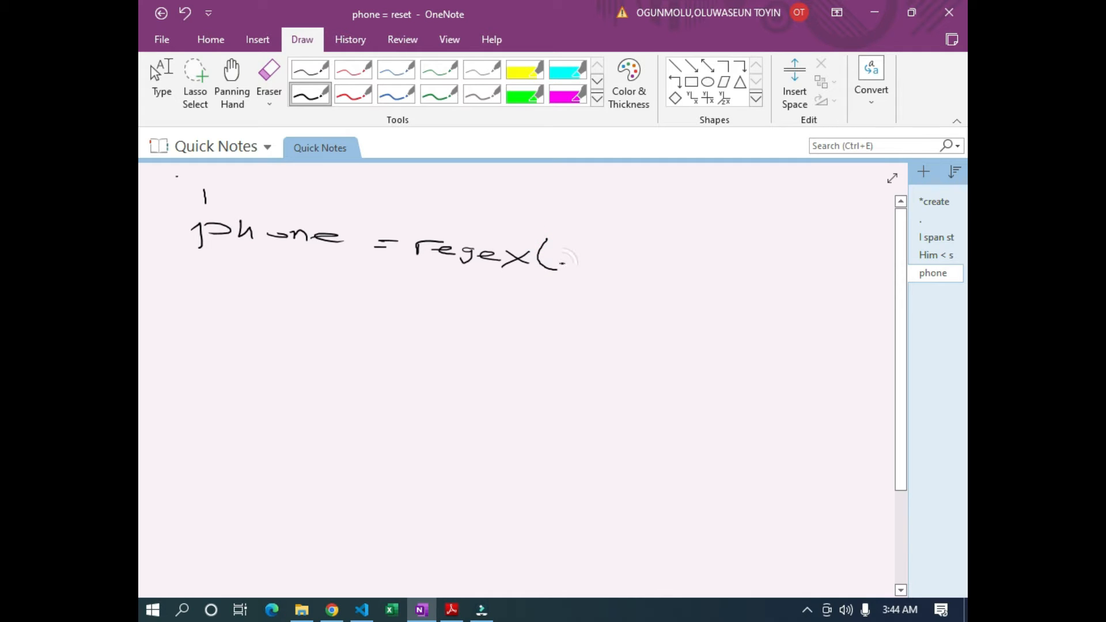
right_click(565, 266)
click(547, 283)
Continue the expression with the dot, comma, quote, caret and [0-9] range
click(564, 266)
drag(556, 266, 561, 267)
drag(579, 267, 566, 276)
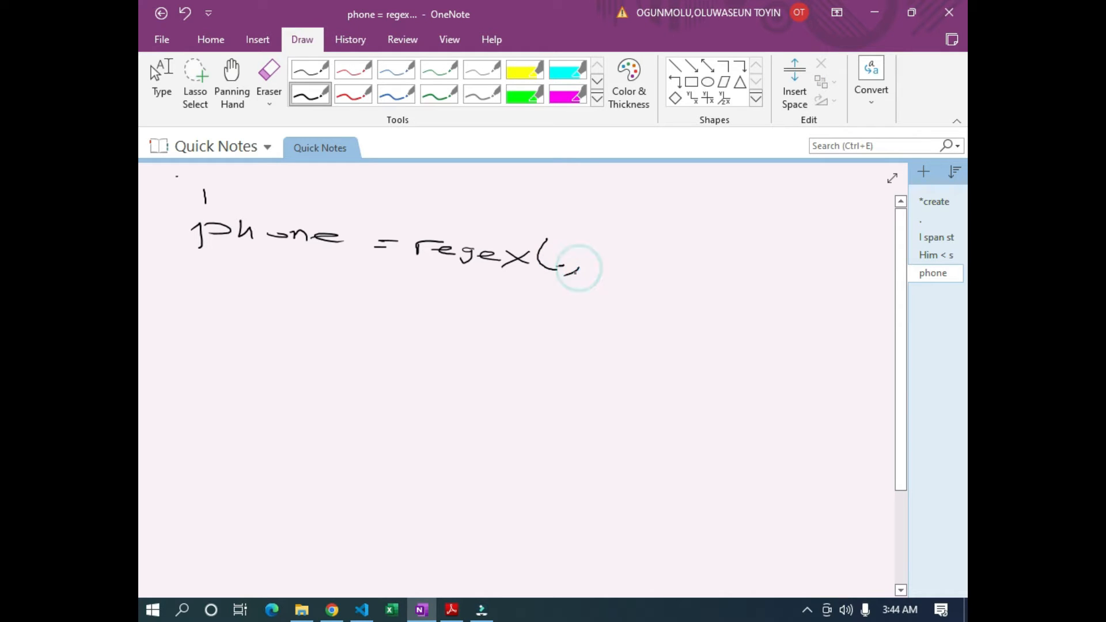
drag(596, 238, 618, 252)
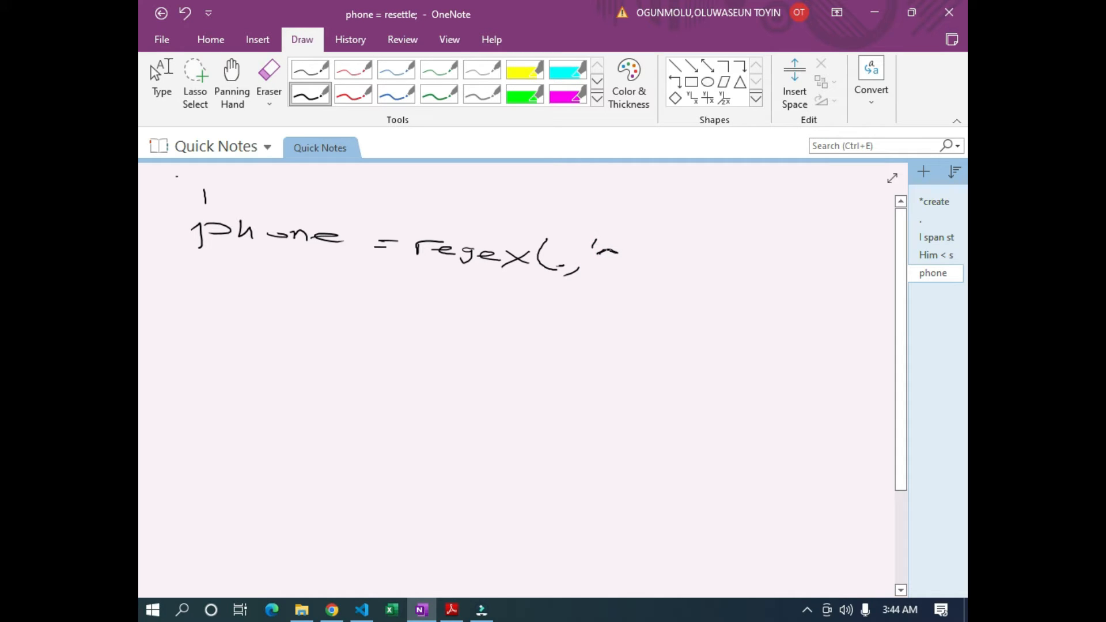
drag(617, 253, 611, 251)
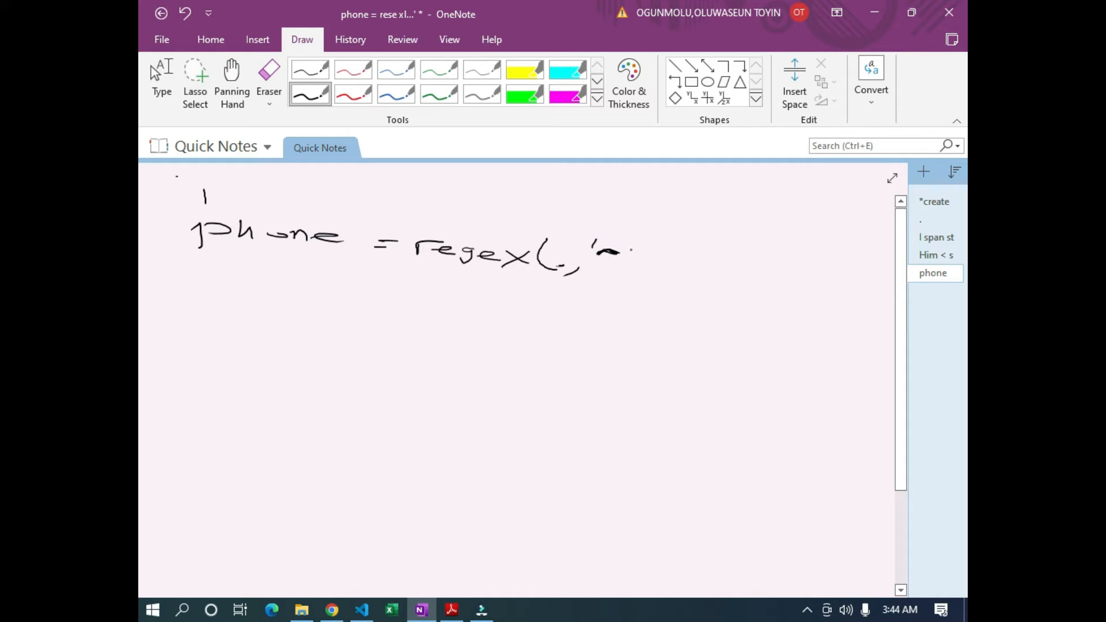
mouse_move(626, 245)
mouse_down()
mouse_move(620, 269)
mouse_move(625, 243)
mouse_move(640, 244)
mouse_up()
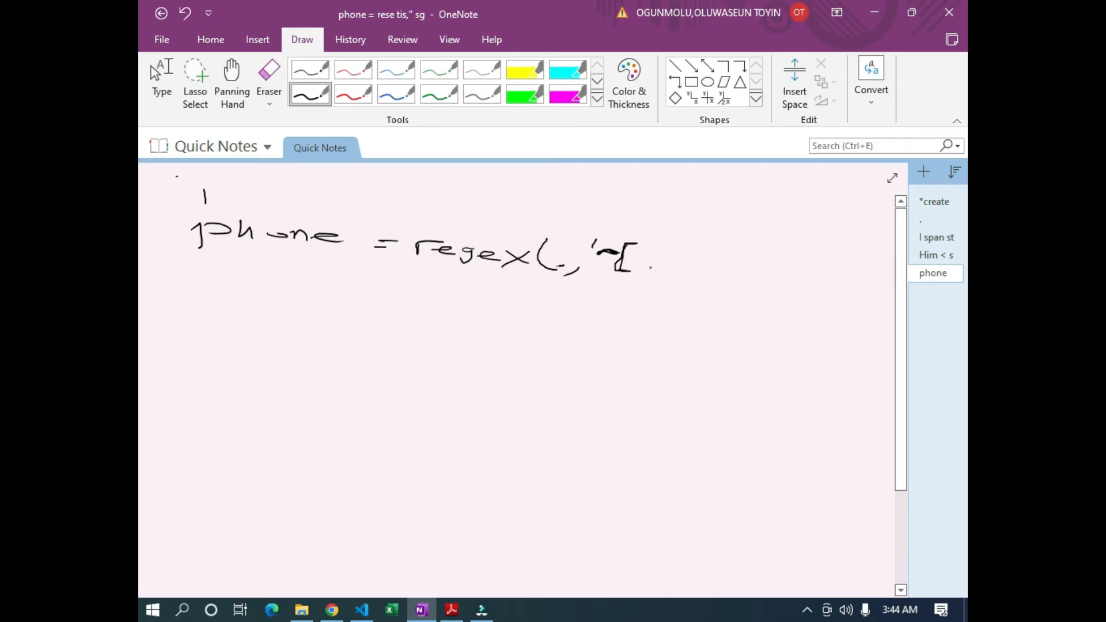
drag(639, 258, 683, 276)
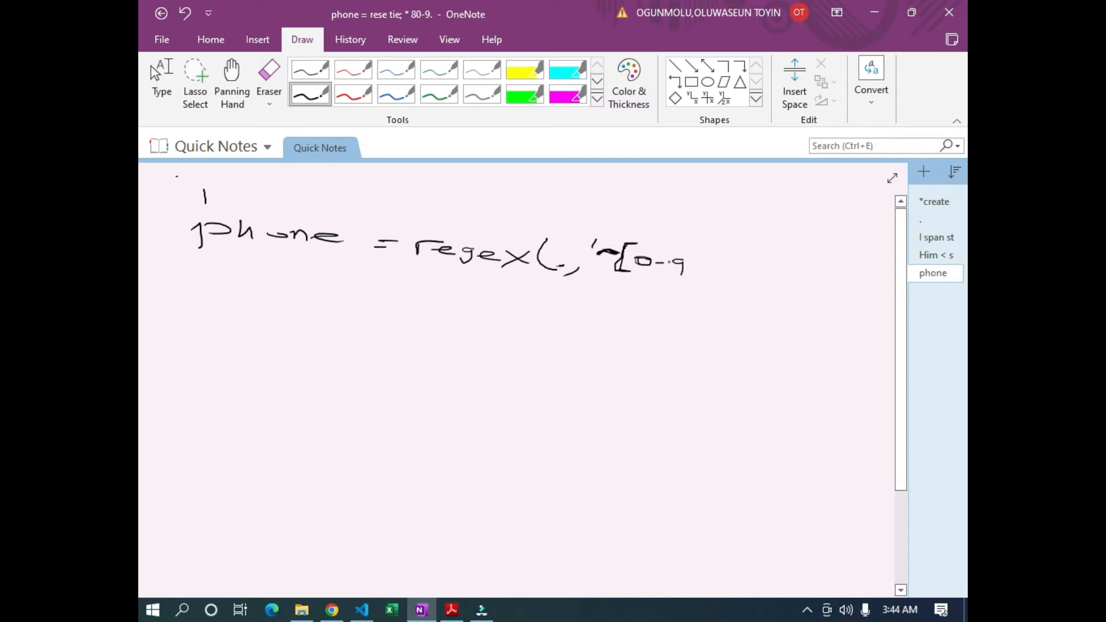
click(700, 261)
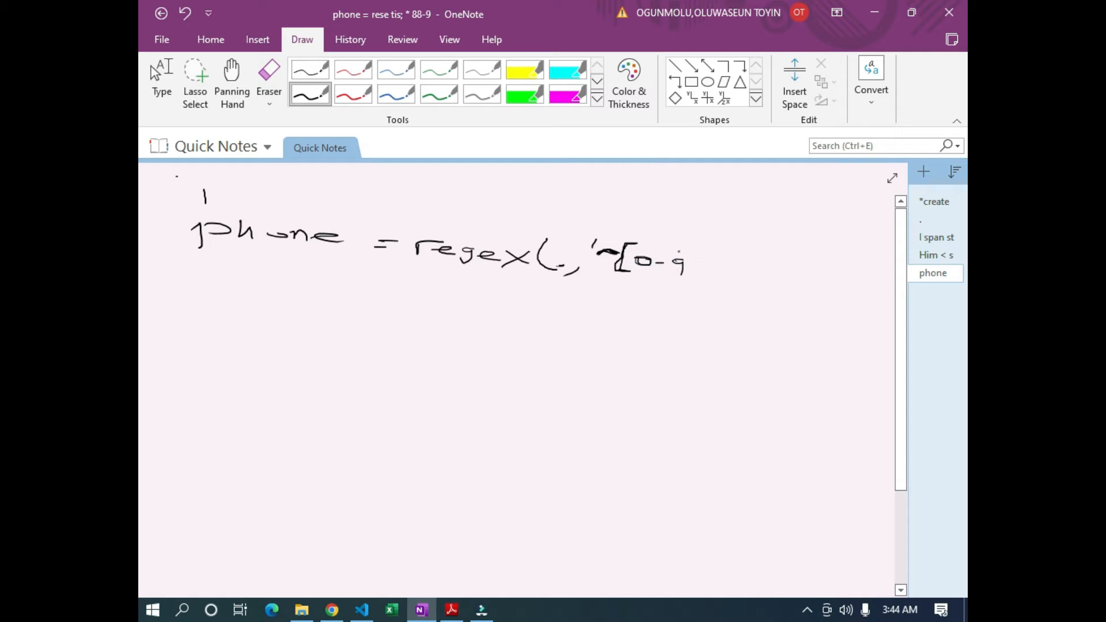
mouse_move(684, 251)
mouse_down()
mouse_move(695, 269)
mouse_move(680, 279)
mouse_move(696, 261)
mouse_move(684, 253)
mouse_up()
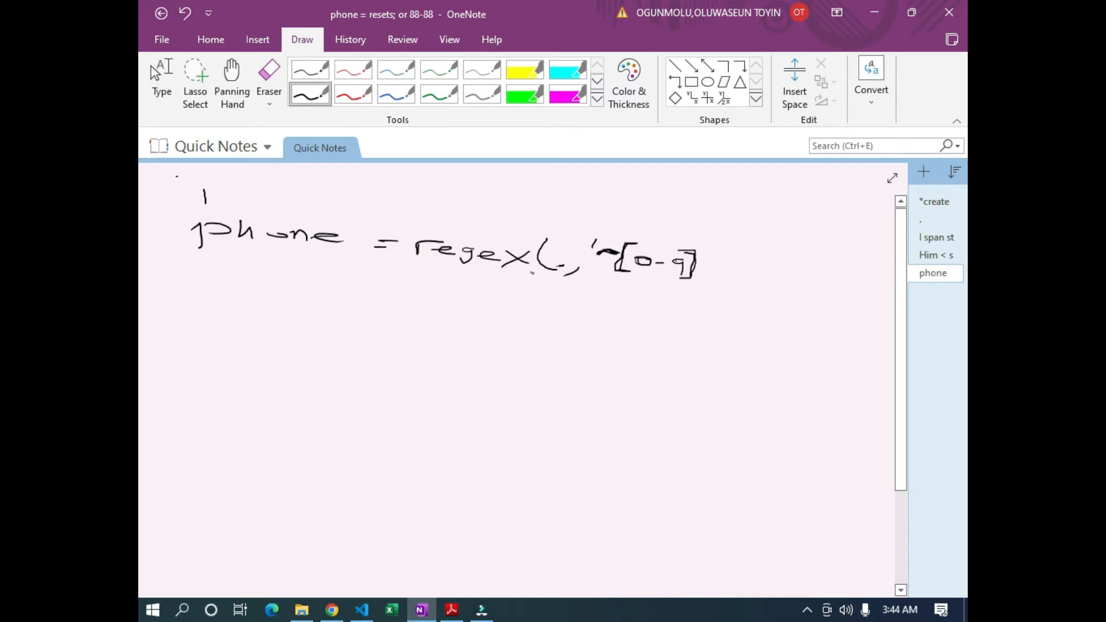
Finish with {11}$' and the closing parenthesis, then underline the word regex
mouse_move(716, 250)
mouse_down()
mouse_move(696, 262)
mouse_move(706, 270)
mouse_move(698, 261)
mouse_move(717, 249)
mouse_up()
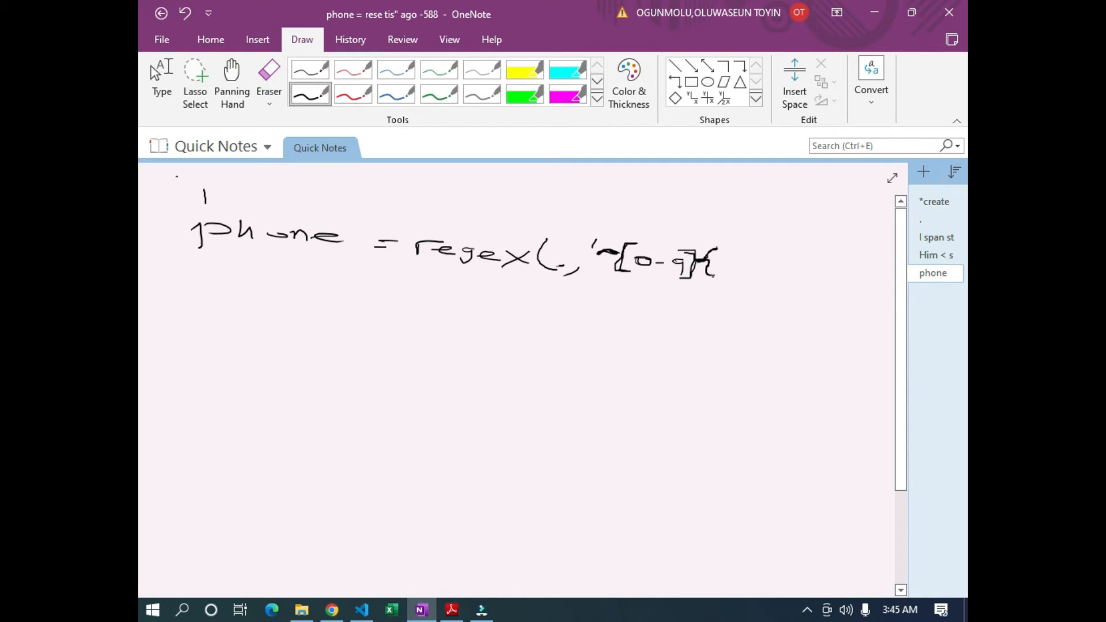
mouse_move(728, 258)
mouse_down()
mouse_move(743, 270)
mouse_move(727, 269)
mouse_up()
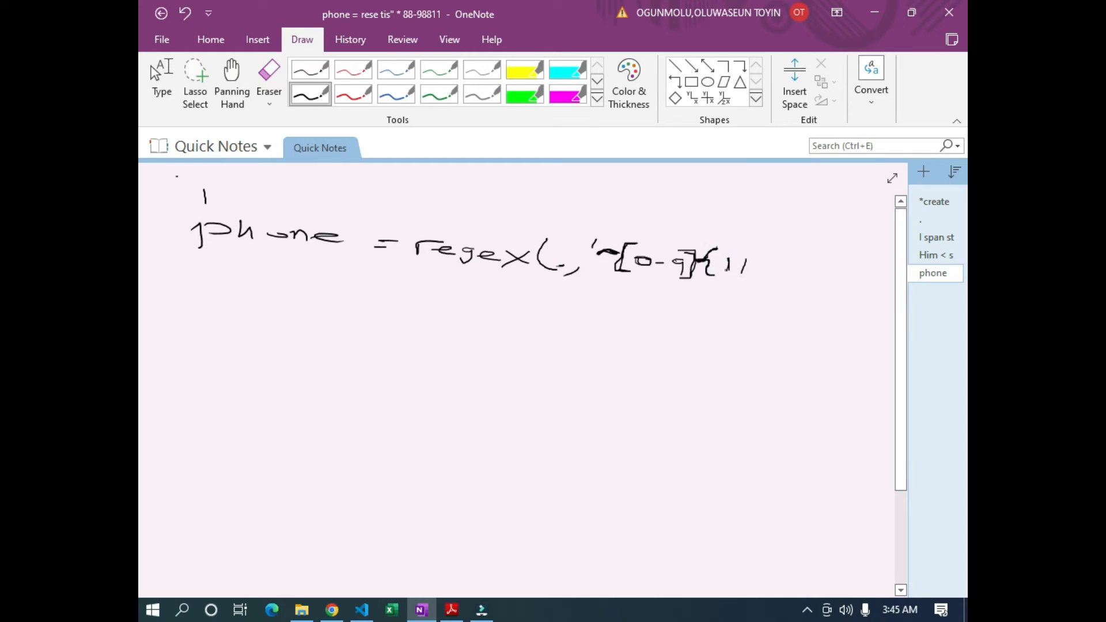
mouse_move(751, 251)
mouse_down()
mouse_move(748, 285)
mouse_move(736, 283)
mouse_up()
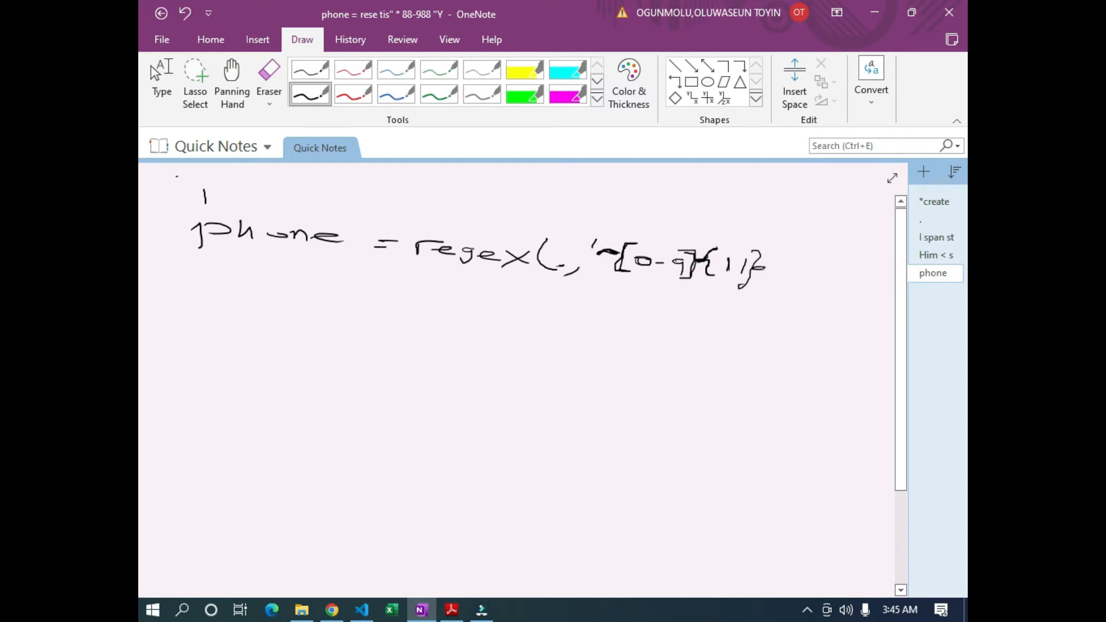
drag(781, 260, 778, 278)
mouse_move(782, 259)
mouse_down()
mouse_move(794, 258)
mouse_move(778, 285)
mouse_up()
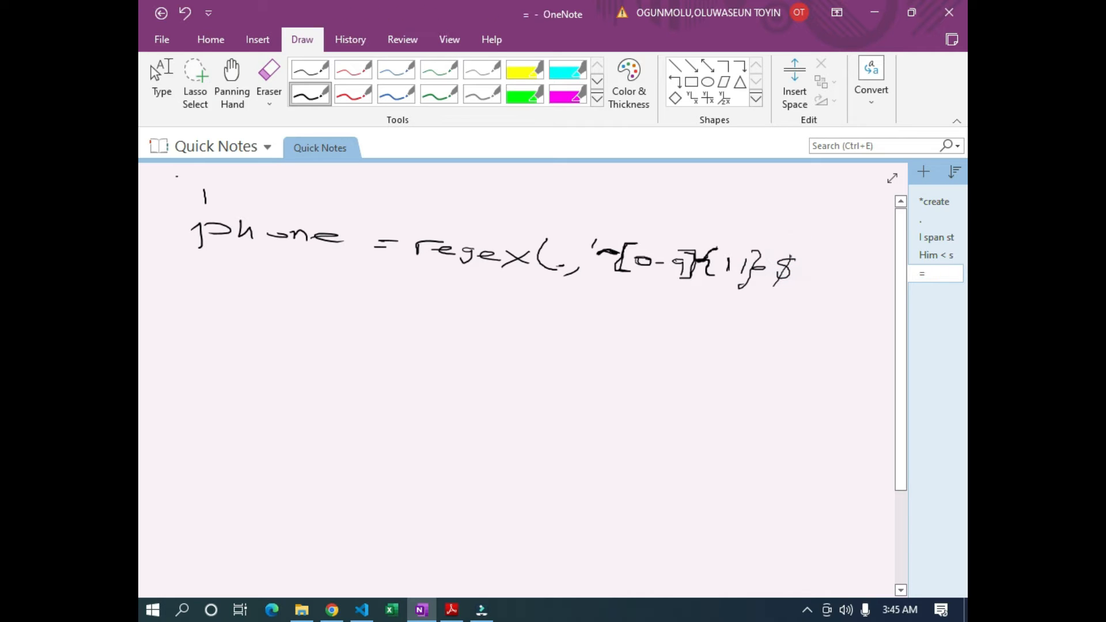
drag(808, 240, 806, 249)
mouse_move(828, 259)
mouse_down()
mouse_move(830, 279)
mouse_move(806, 286)
mouse_move(825, 285)
mouse_move(815, 256)
mouse_up()
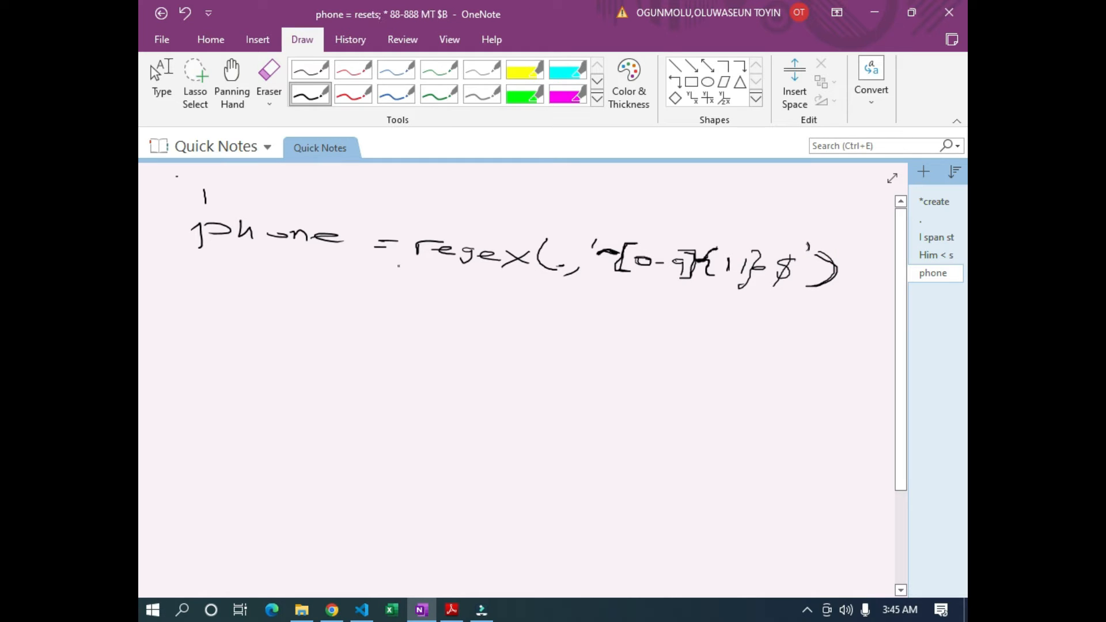
drag(408, 278, 529, 287)
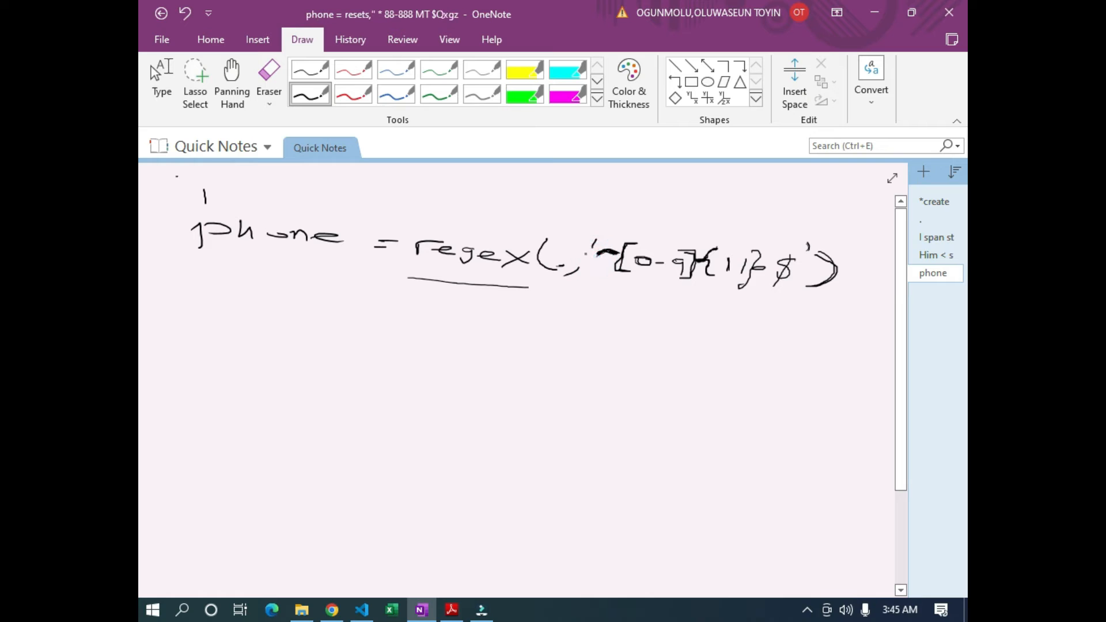
Retrace the [ ] square brackets and underline the repetition count inside { }
mouse_move(618, 249)
mouse_down()
mouse_move(618, 268)
mouse_move(637, 273)
mouse_up()
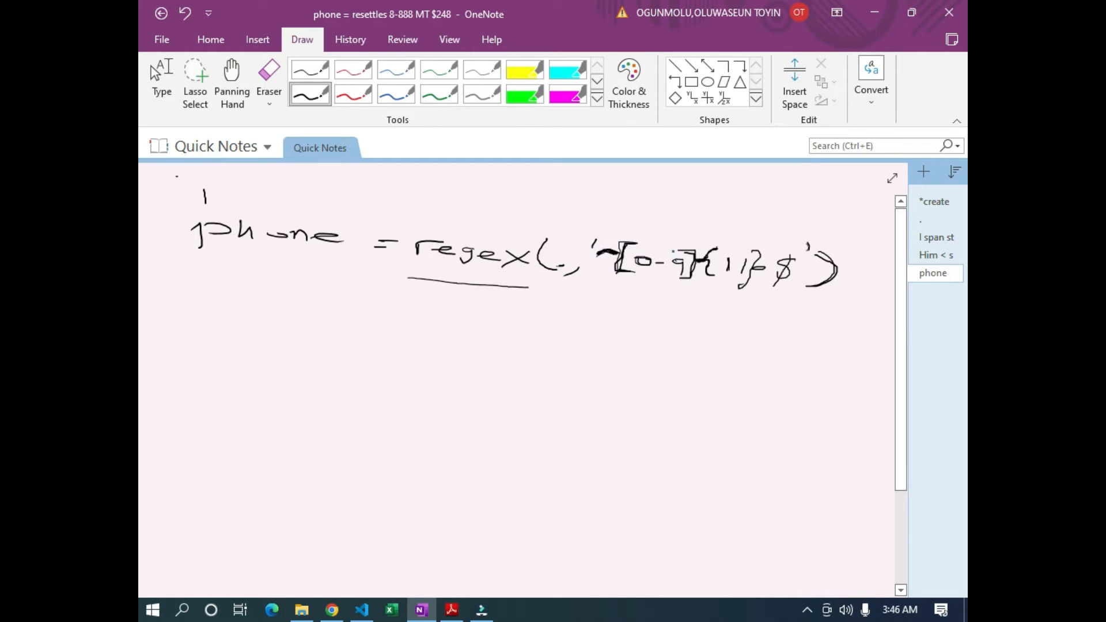
mouse_move(697, 251)
mouse_down()
mouse_move(697, 273)
mouse_move(637, 272)
mouse_move(670, 277)
mouse_up()
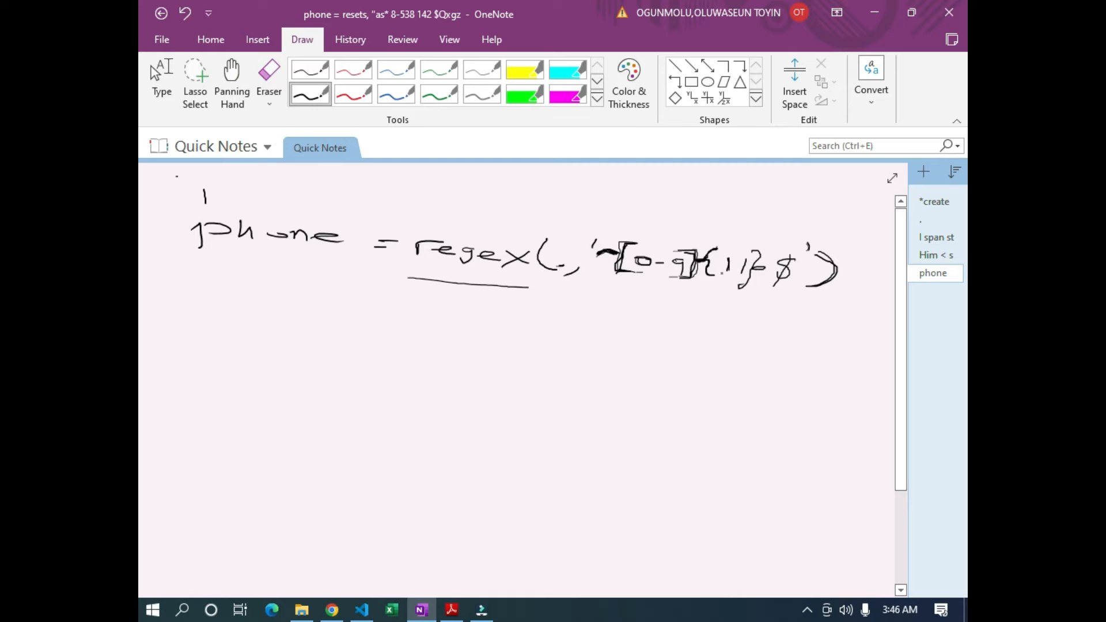
drag(724, 276, 733, 279)
click(719, 279)
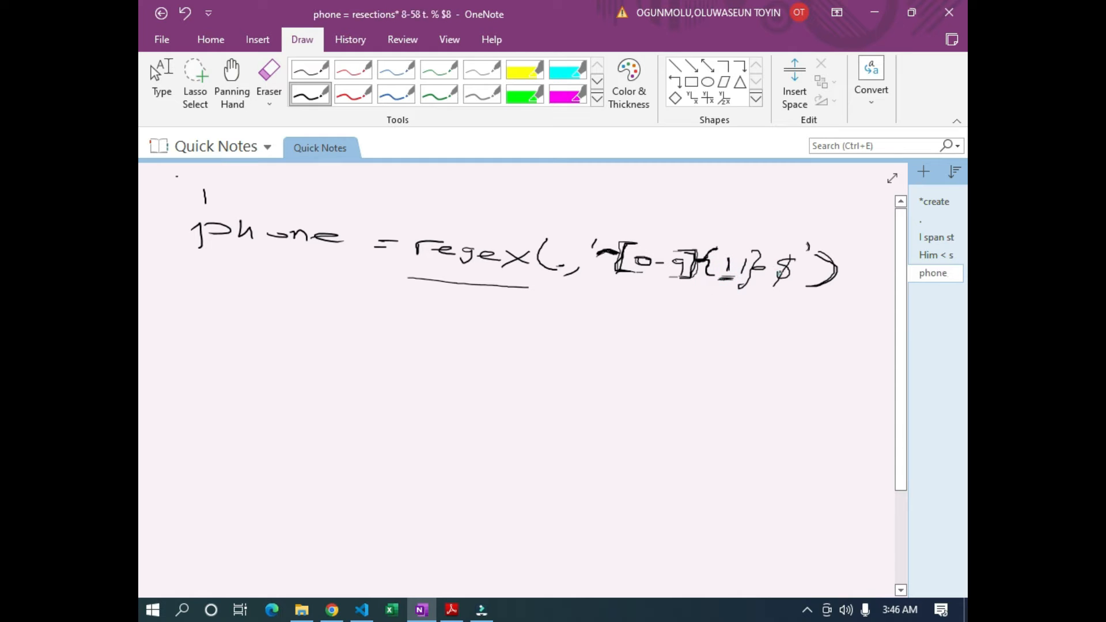
Retrace the closing parenthesis, then return to the regex guide's examples table in Adobe Reader
drag(822, 252, 817, 293)
click(158, 85)
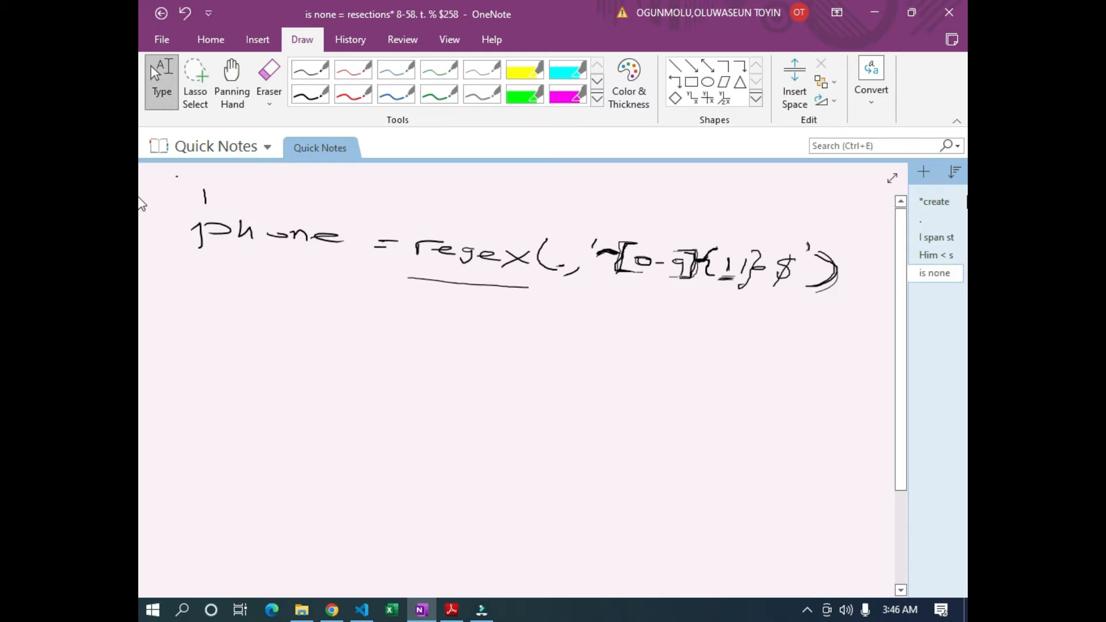
click(450, 610)
scroll(553, 363, down, 7)
scroll(530, 367, up, 7)
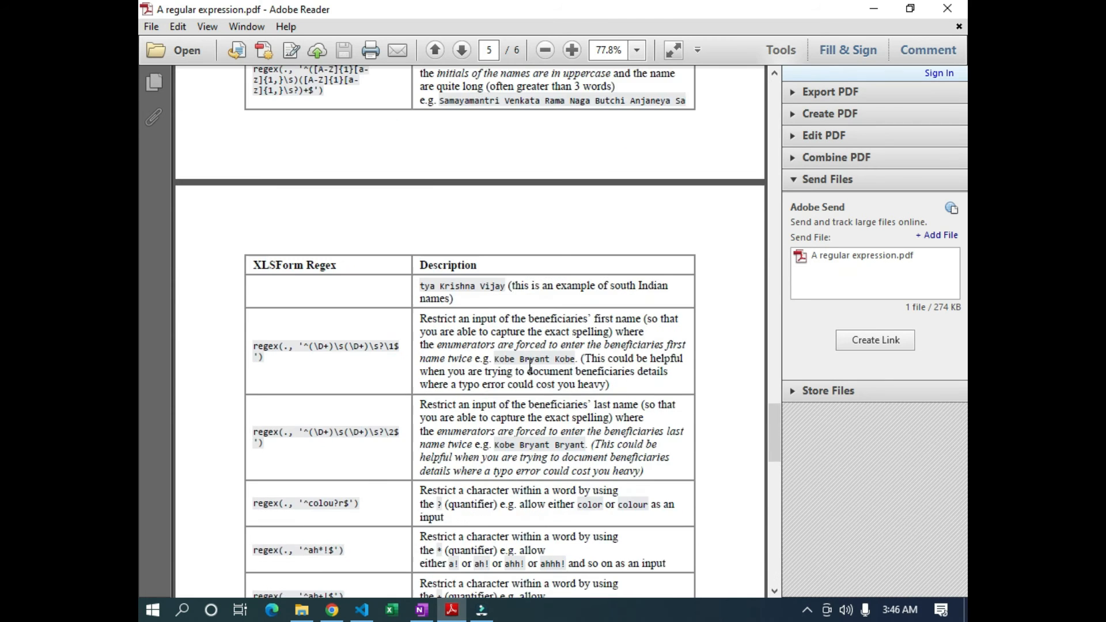
scroll(528, 366, down, 8)
scroll(524, 365, up, 15)
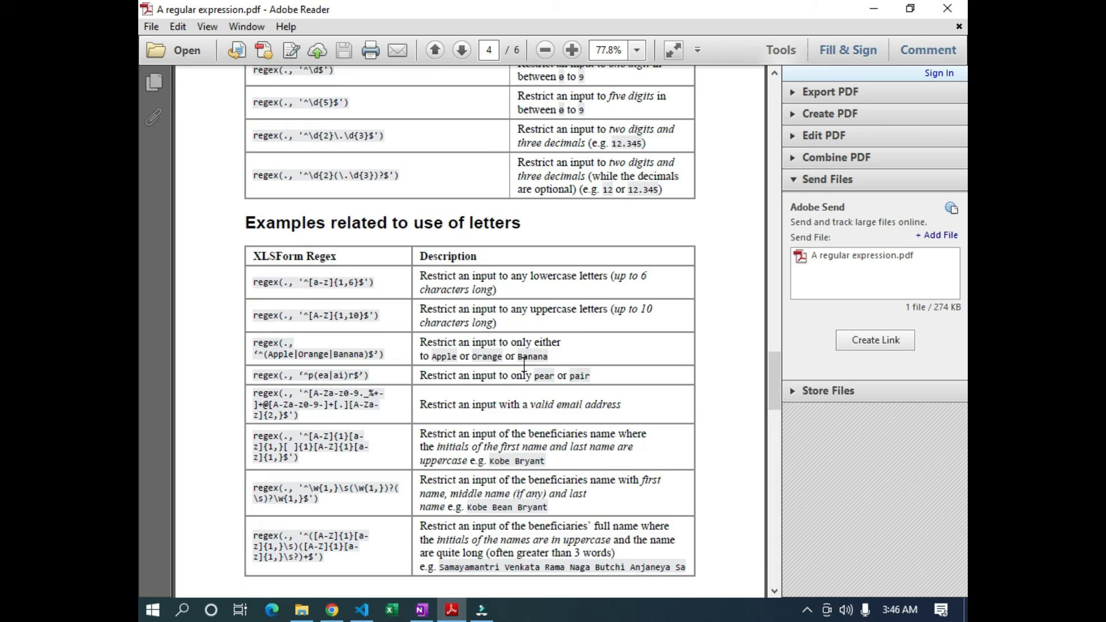
scroll(526, 372, up, 7)
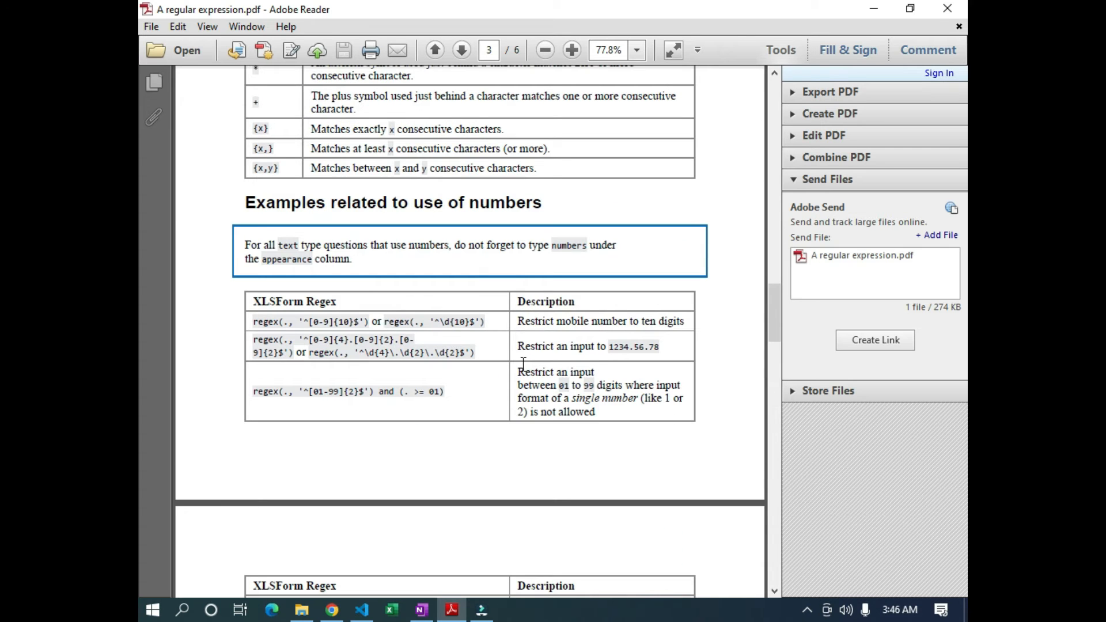
drag(253, 321, 290, 326)
drag(518, 321, 686, 321)
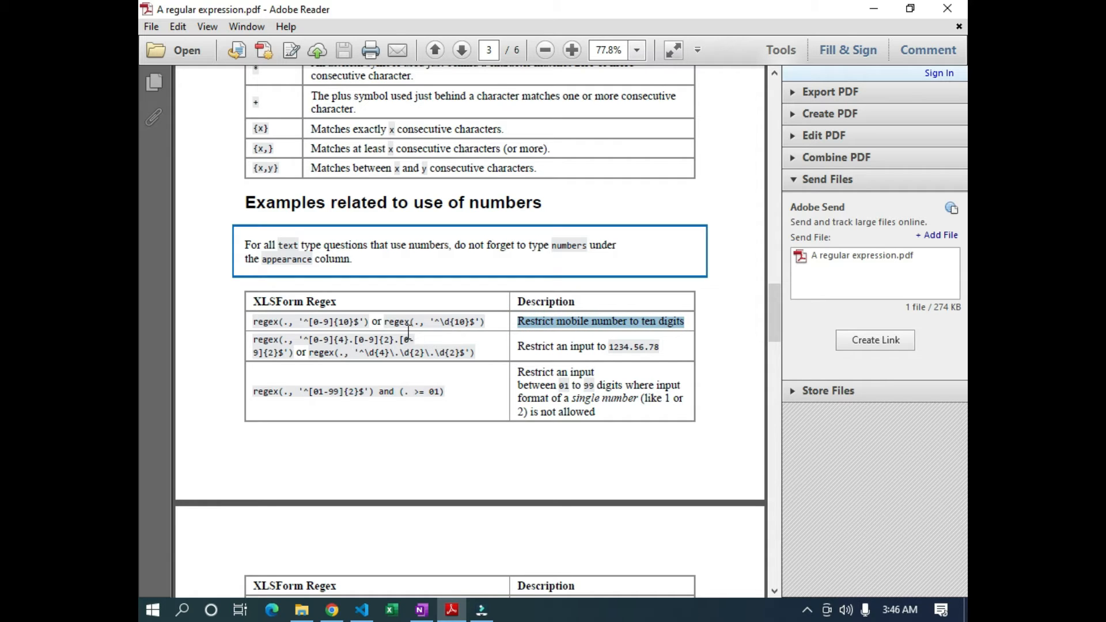
click(455, 322)
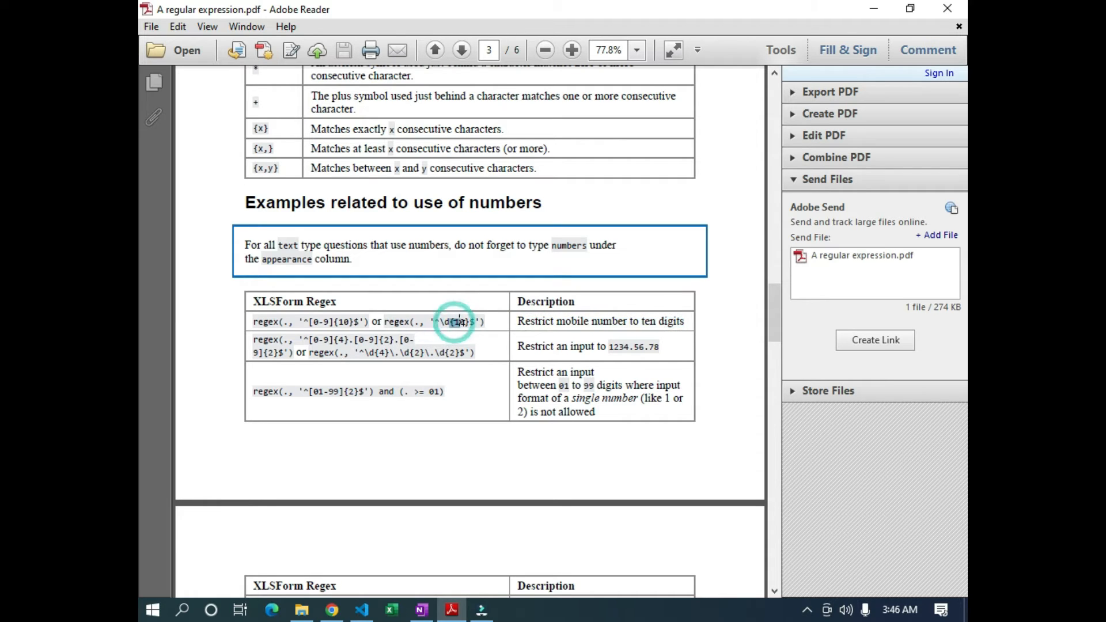
drag(338, 322, 352, 324)
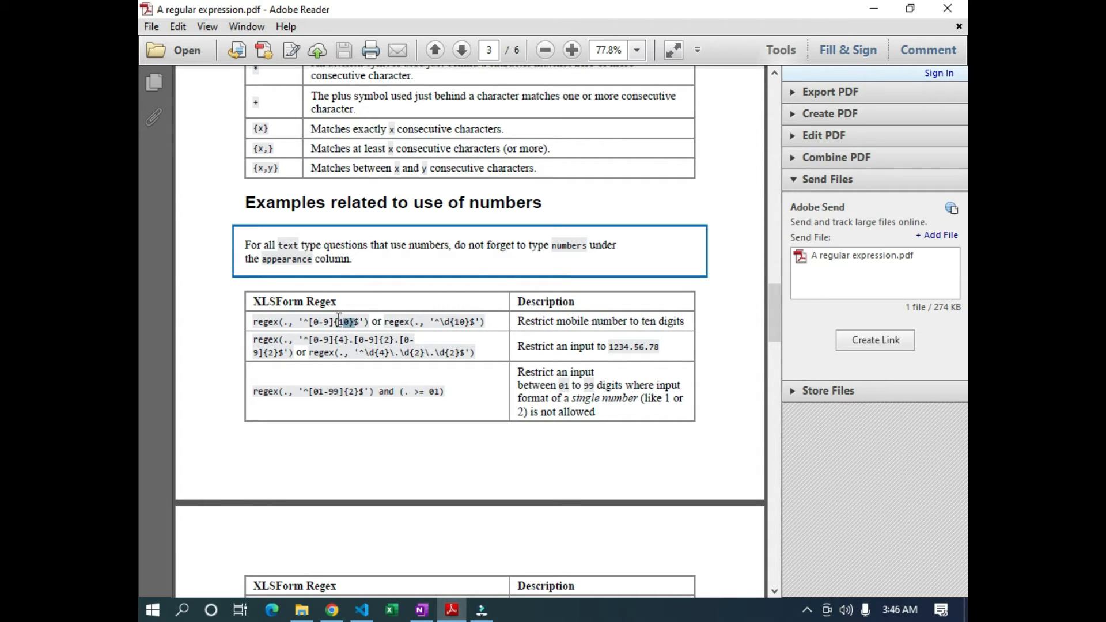
click(285, 321)
drag(294, 325, 287, 323)
drag(311, 321, 325, 321)
click(335, 322)
drag(336, 322, 346, 321)
scroll(344, 321, up, 7)
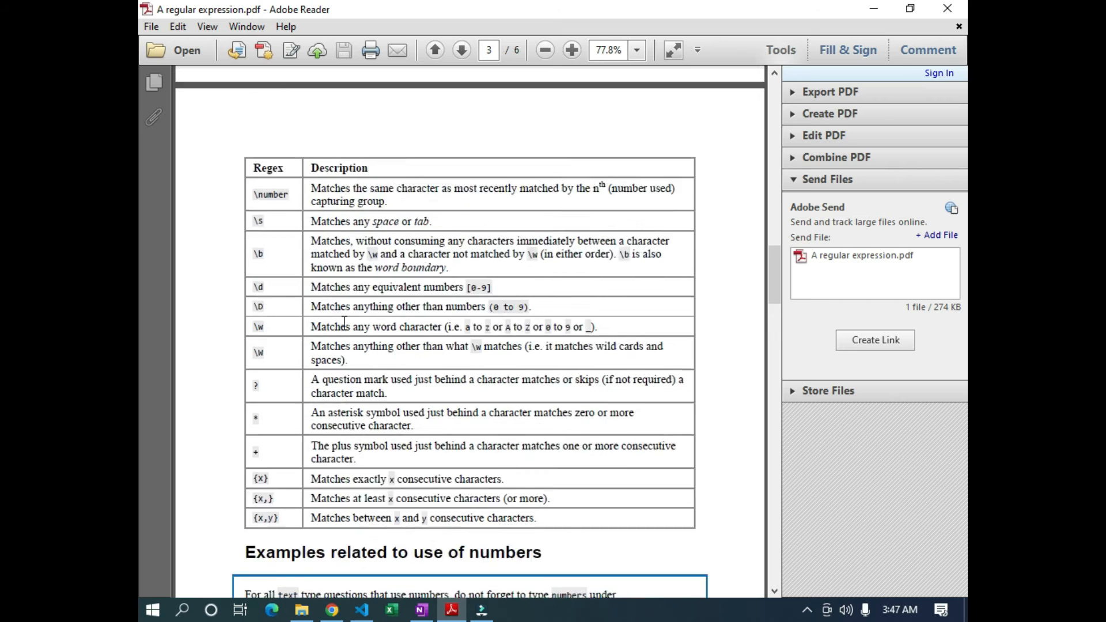
scroll(301, 273, up, 13)
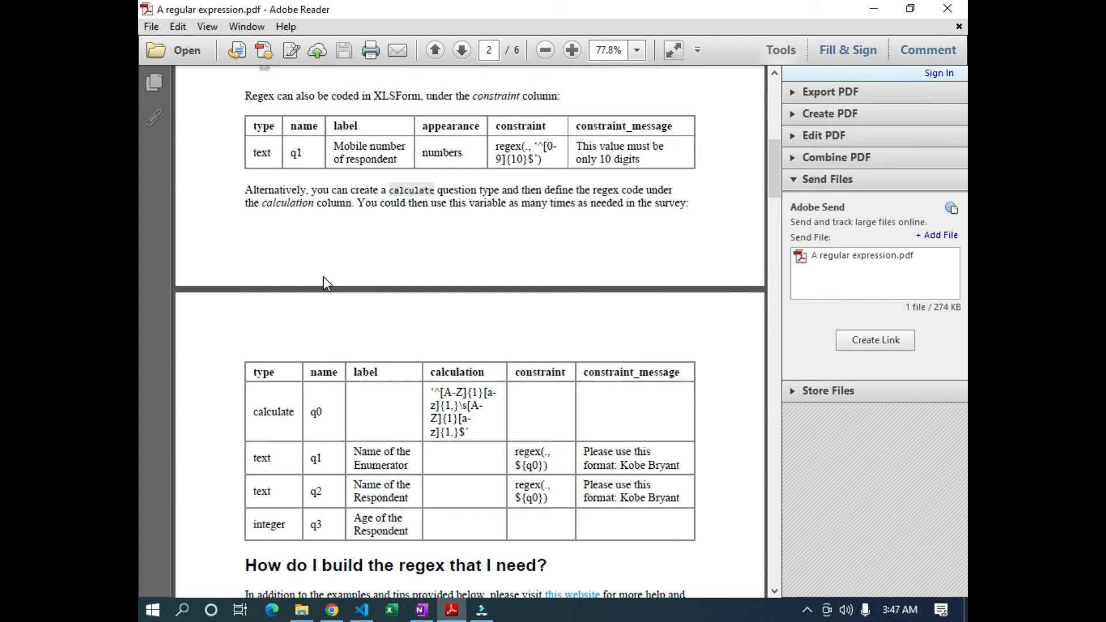
scroll(324, 278, down, 7)
drag(316, 300, 680, 302)
drag(314, 316, 679, 319)
scroll(617, 336, down, 5)
scroll(552, 346, down, 12)
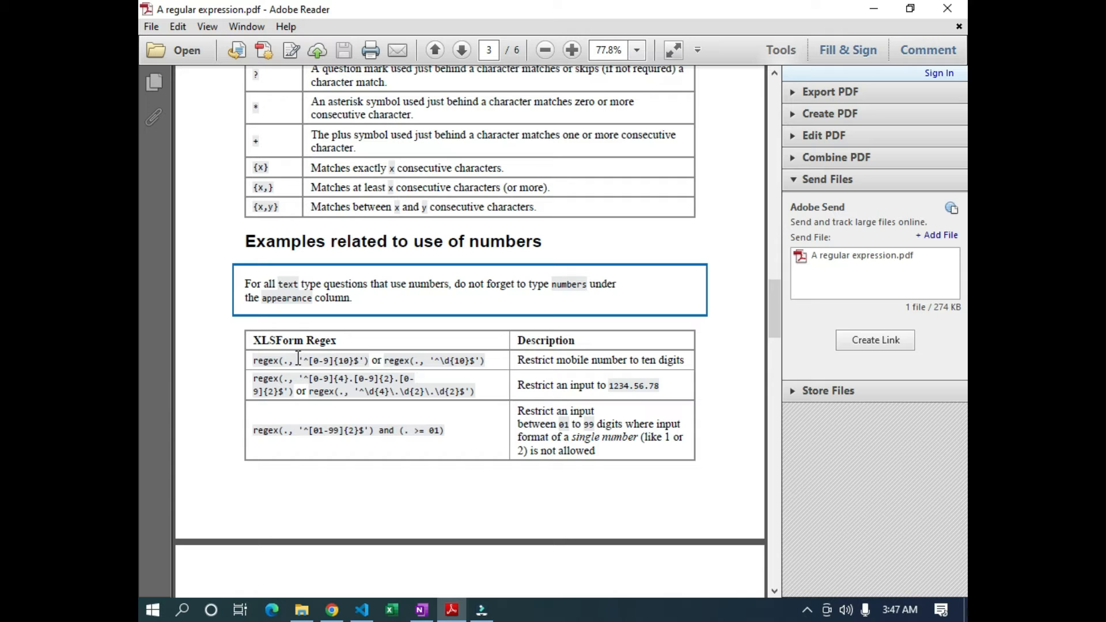
Highlight the [abc] description and the 0-9 in the ten-digit phone regex
scroll(360, 360, up, 15)
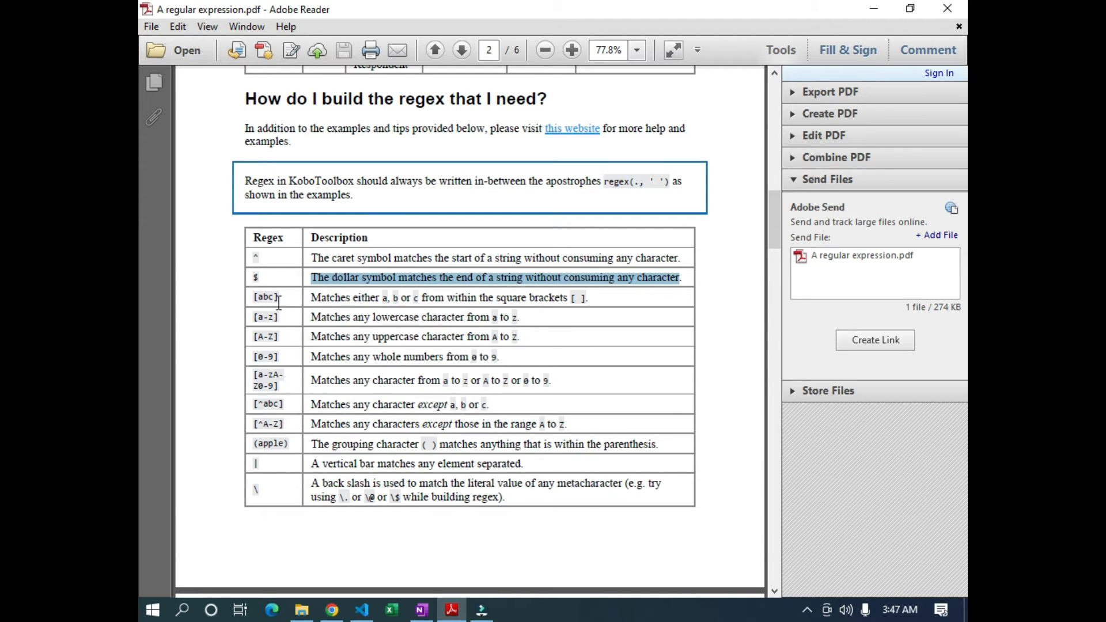
drag(310, 298, 395, 300)
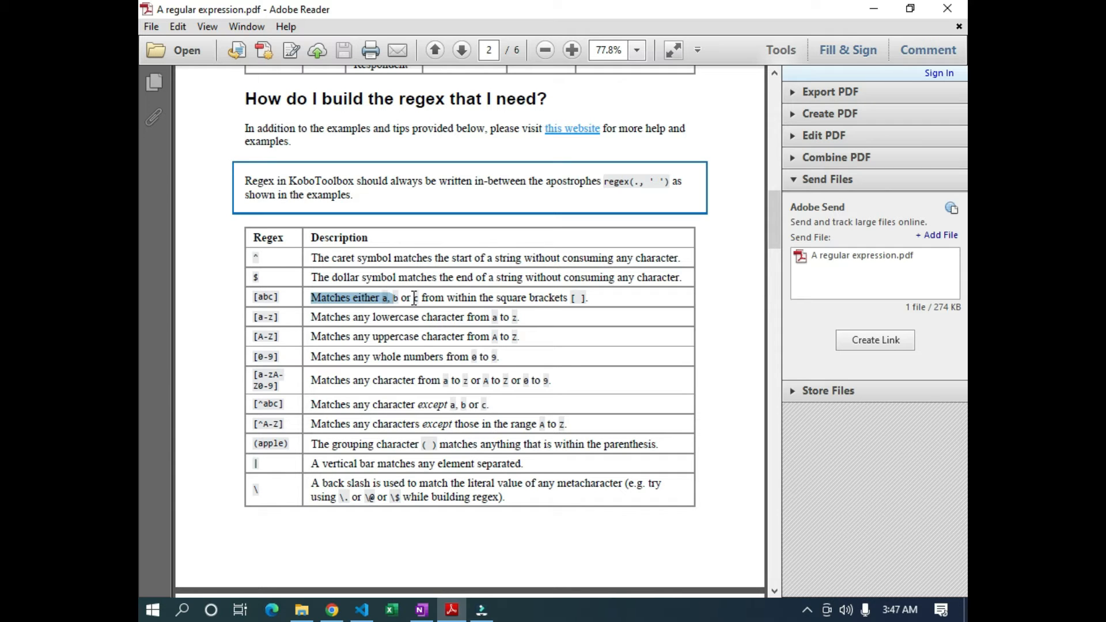
drag(589, 298, 421, 295)
scroll(400, 305, down, 15)
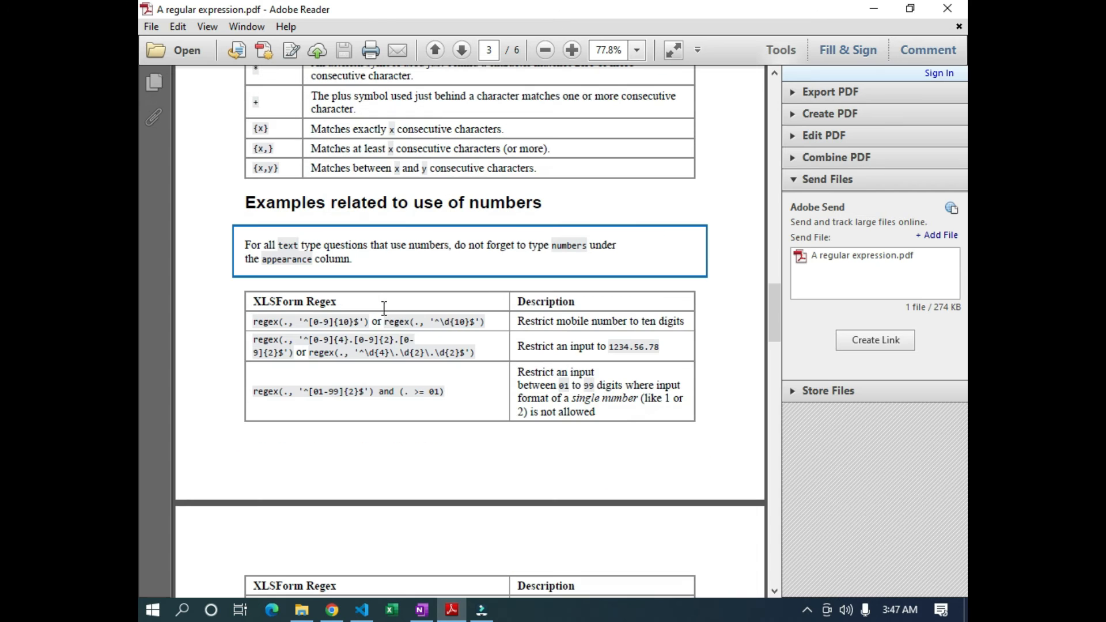
drag(312, 321, 330, 320)
Highlight the [a-z] and [0-9] range entries, then switch to the KoboToolbox projects list
scroll(330, 320, up, 15)
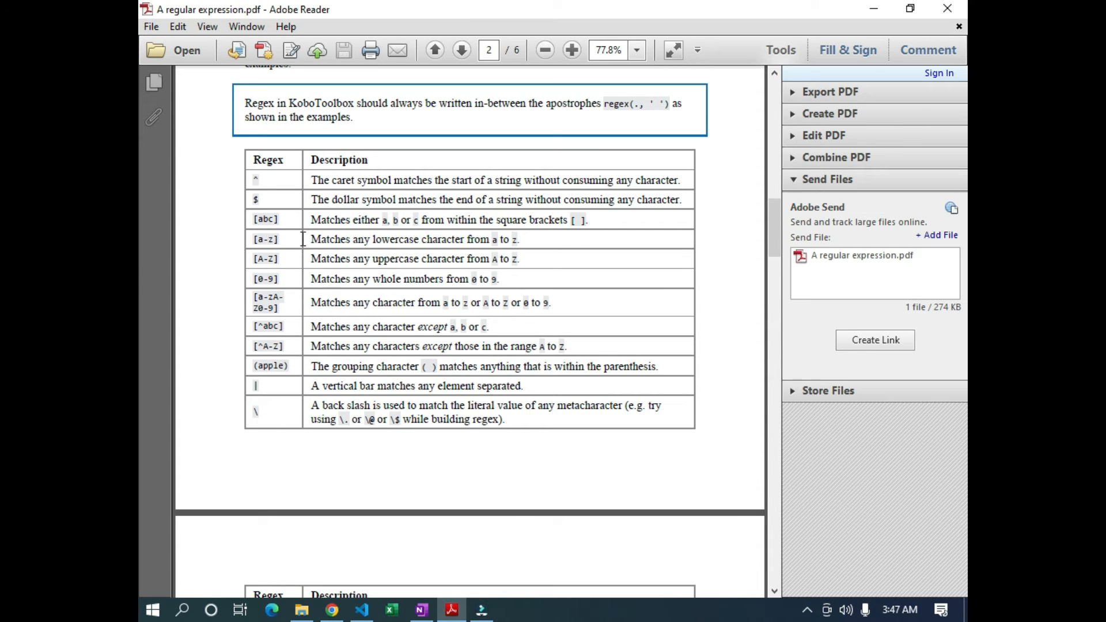
drag(314, 239, 490, 246)
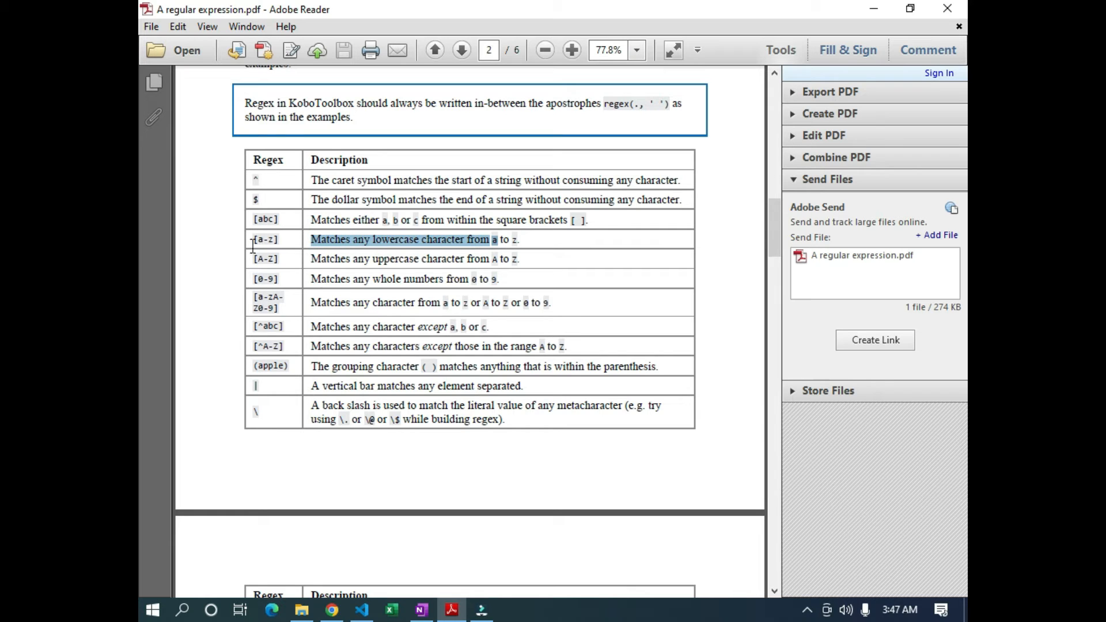
drag(263, 240, 277, 261)
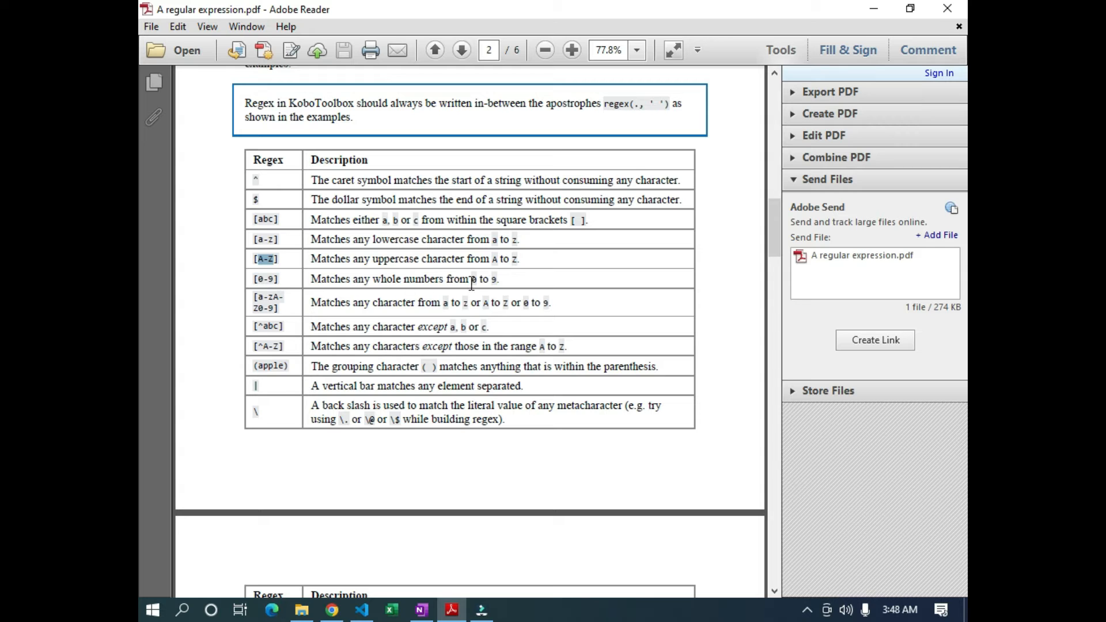
drag(254, 279, 275, 287)
scroll(424, 346, down, 10)
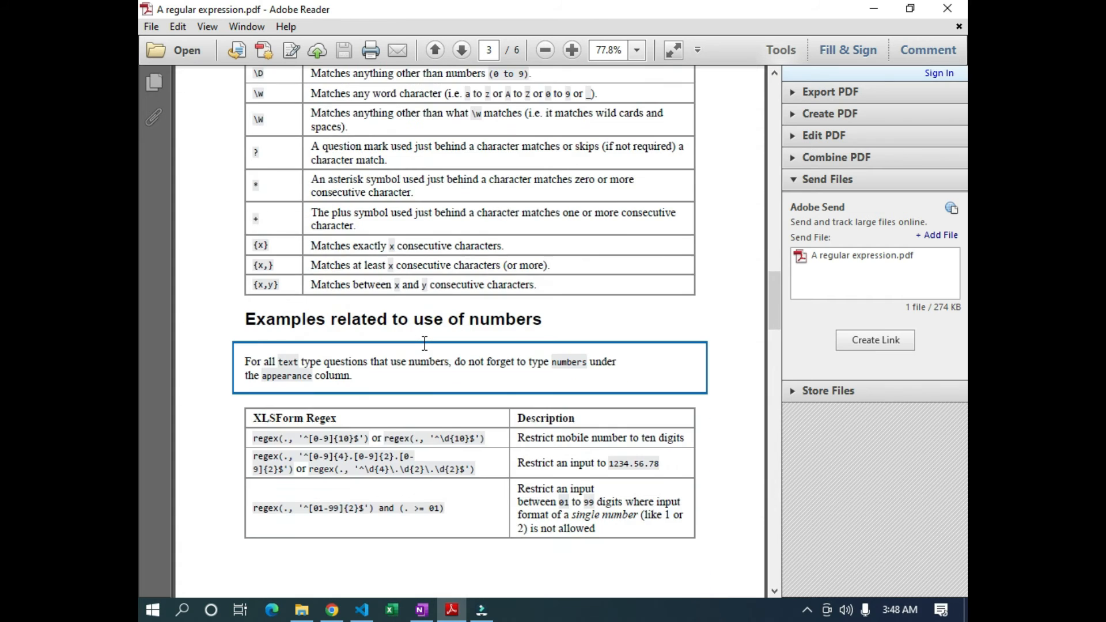
scroll(425, 344, up, 3)
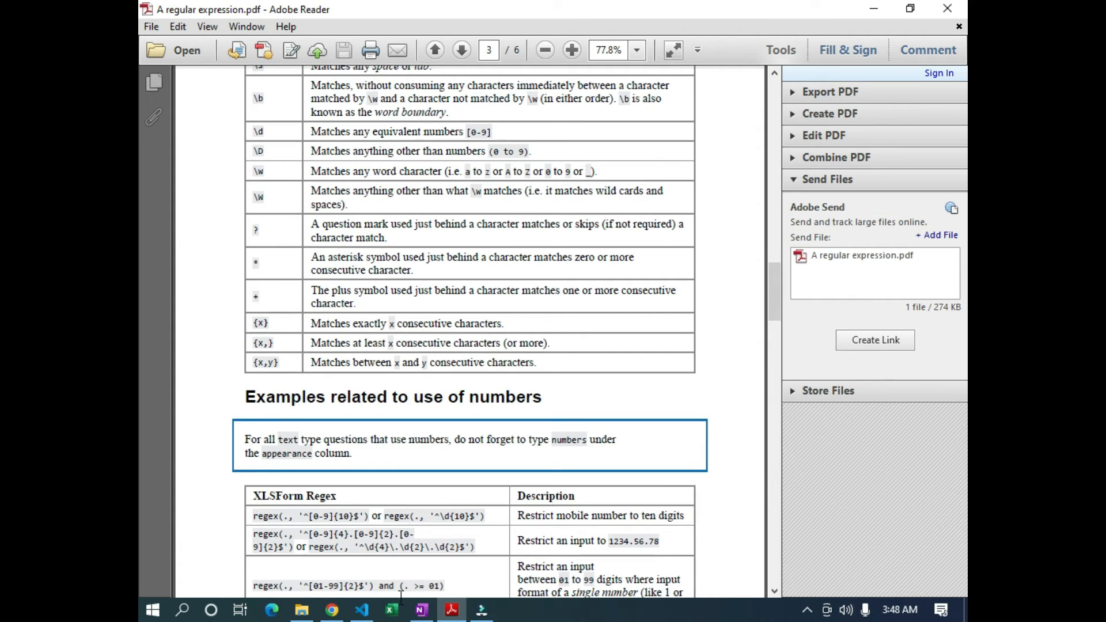
mouse_move(332, 610)
click(338, 567)
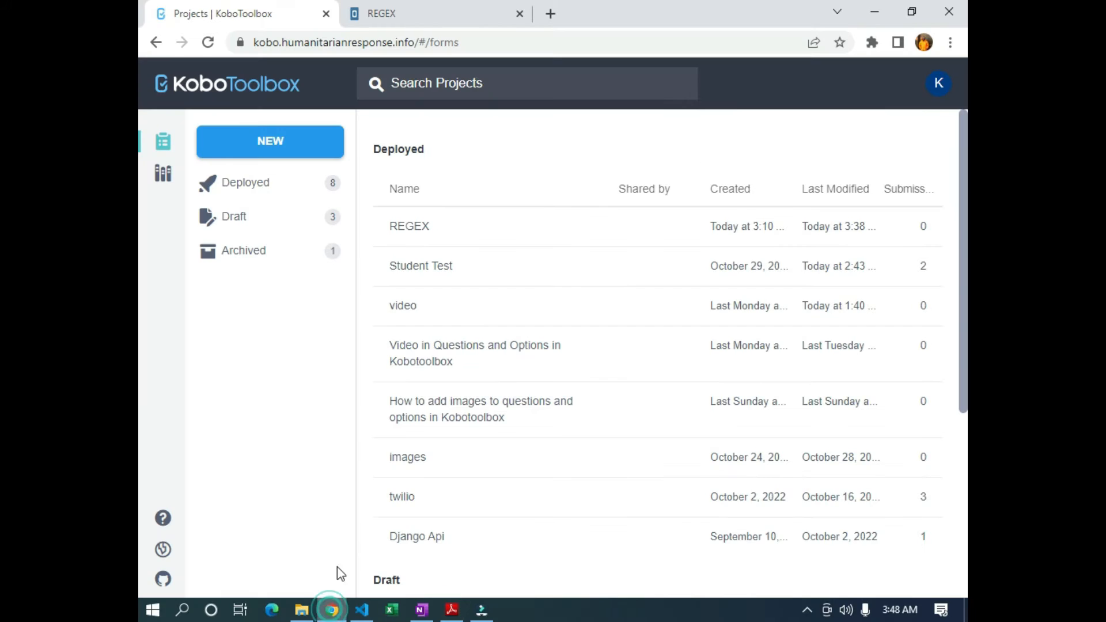
Start a new project built from scratch and name it 'regex q'
click(243, 143)
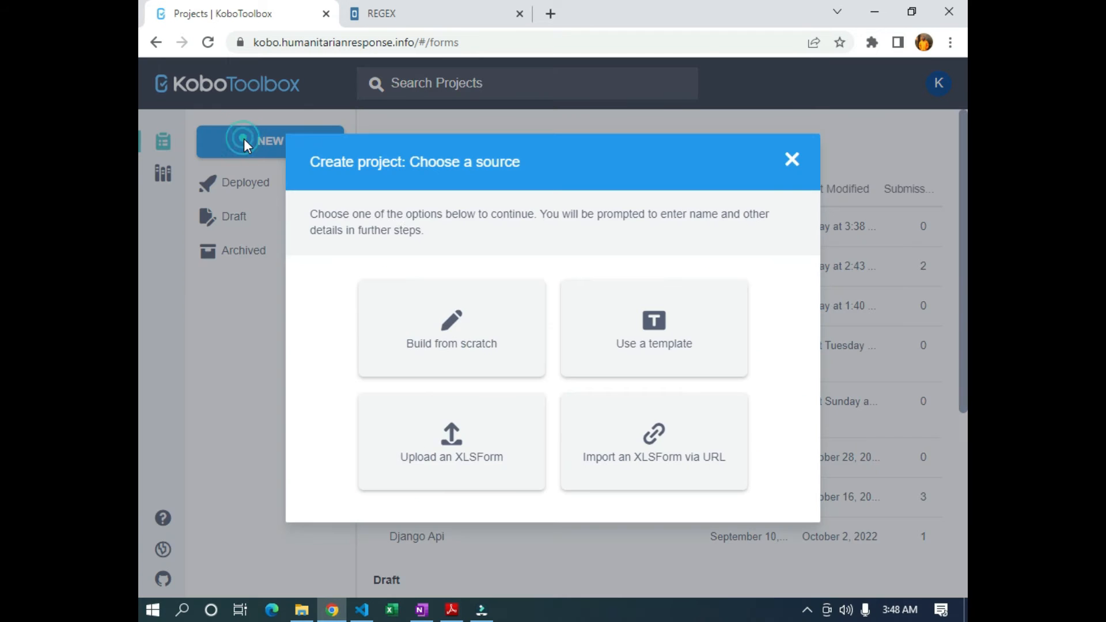
click(425, 312)
click(425, 245)
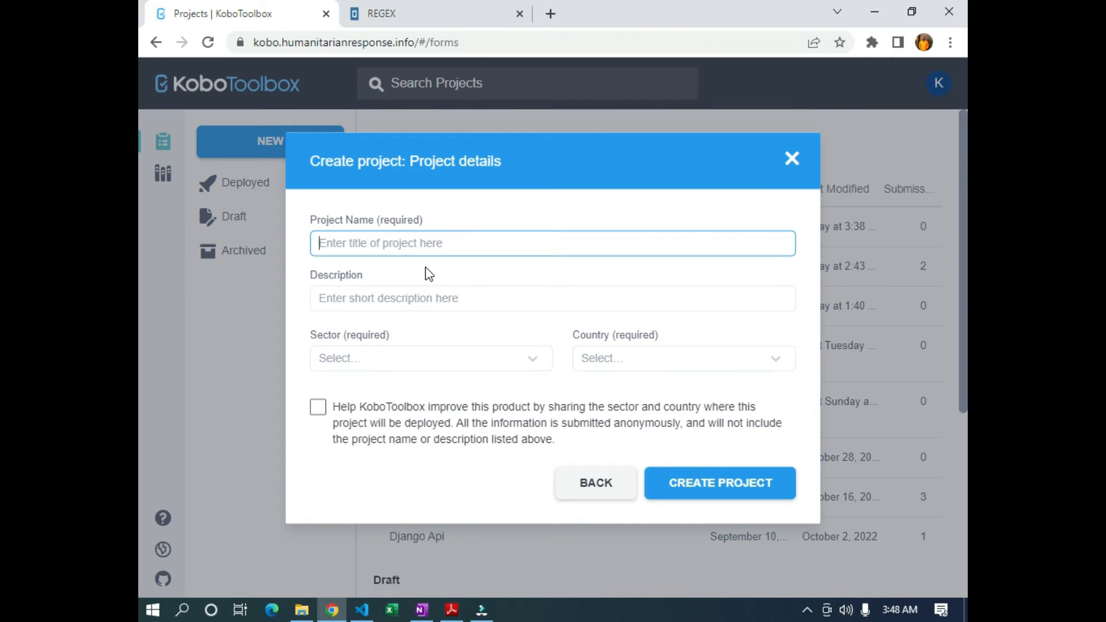
text(regext)
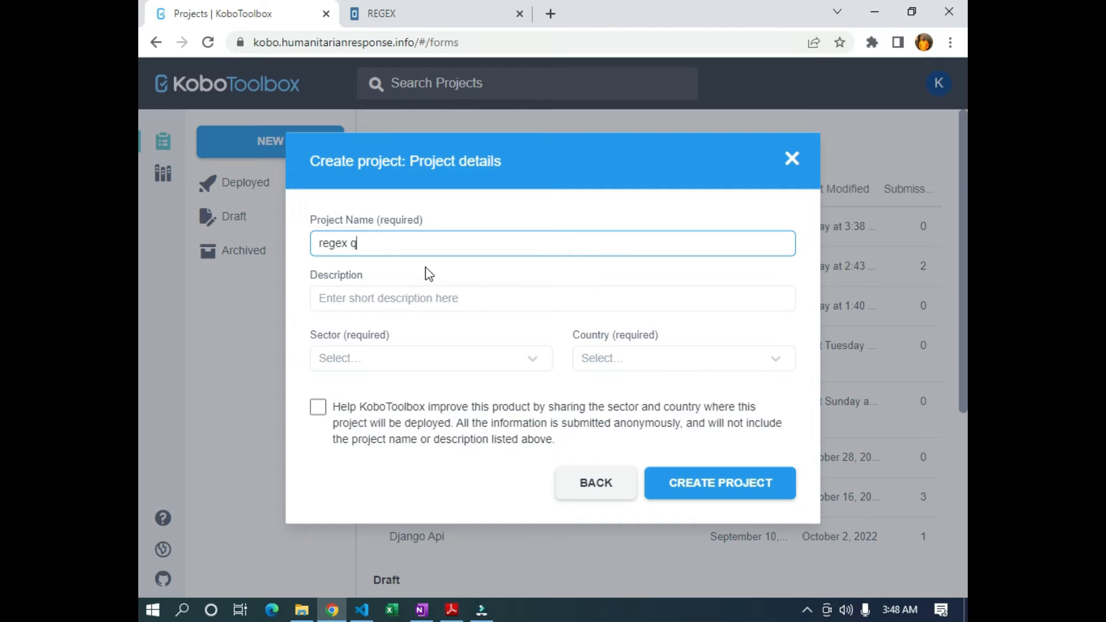
Set the sector to Other and the country to Nigeria, then create the project
click(350, 363)
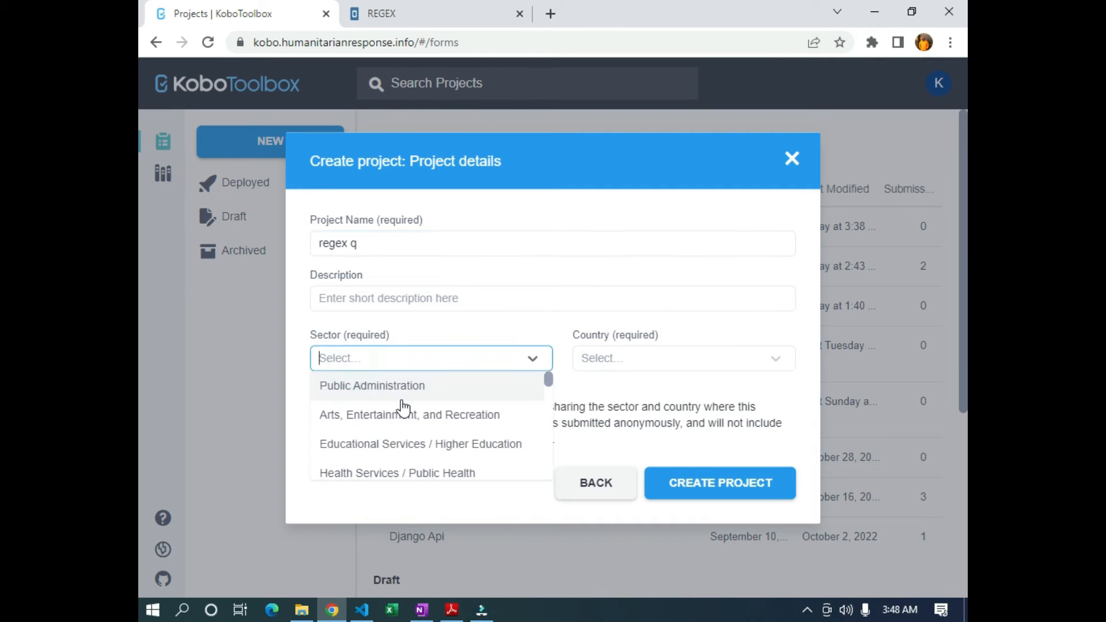
text(otgher)
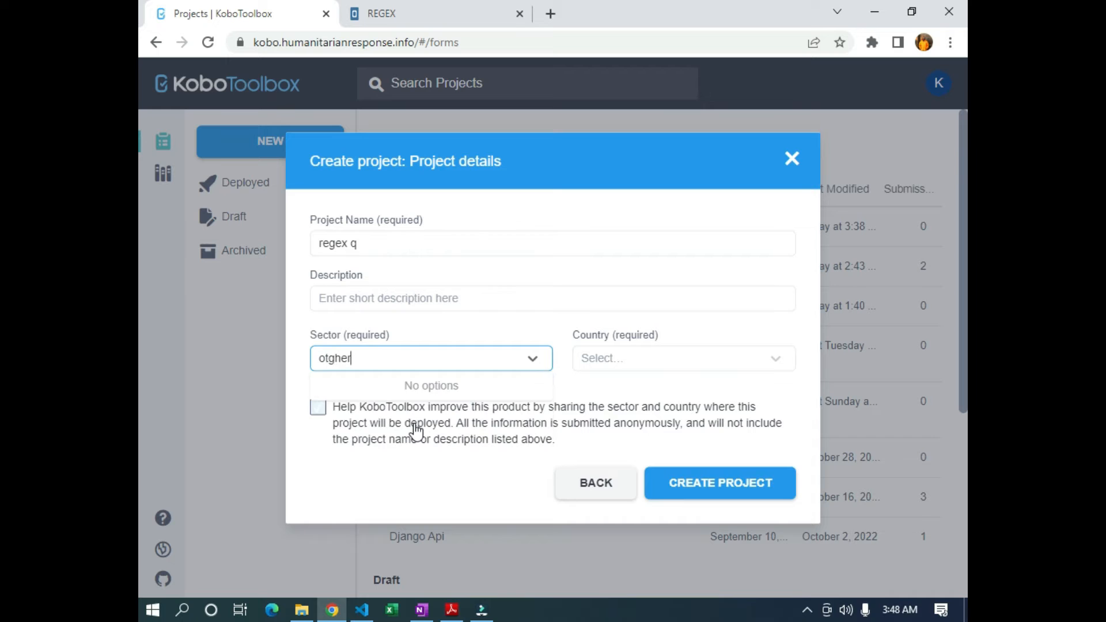
key(BackSpace)
key(BackSpace)
key(BackSpace)
text(her)
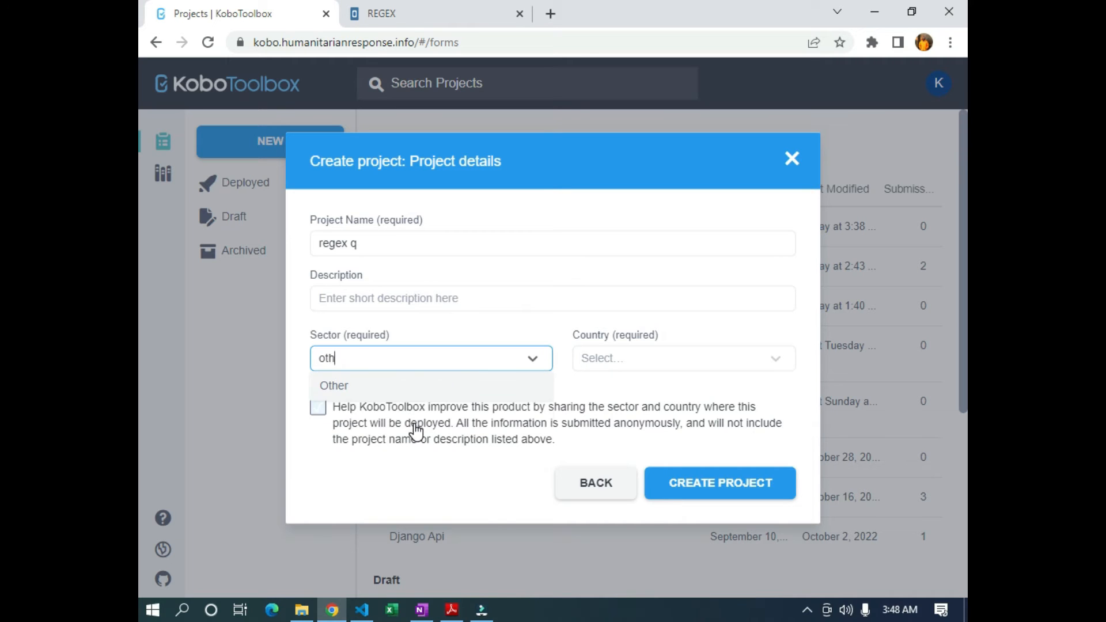
click(347, 381)
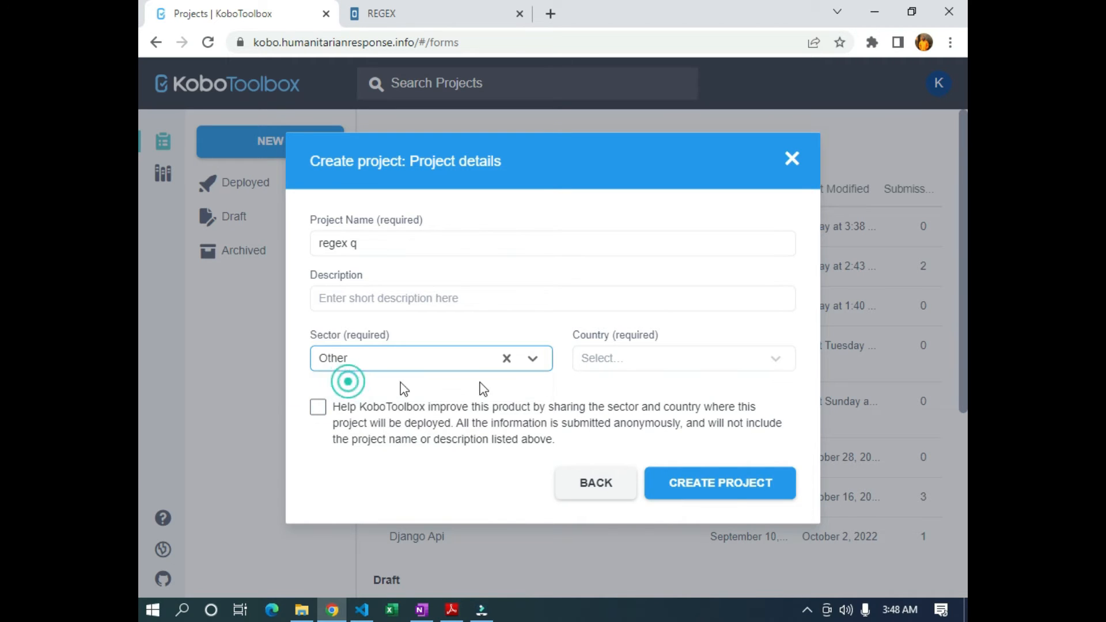
click(597, 357)
text(niger)
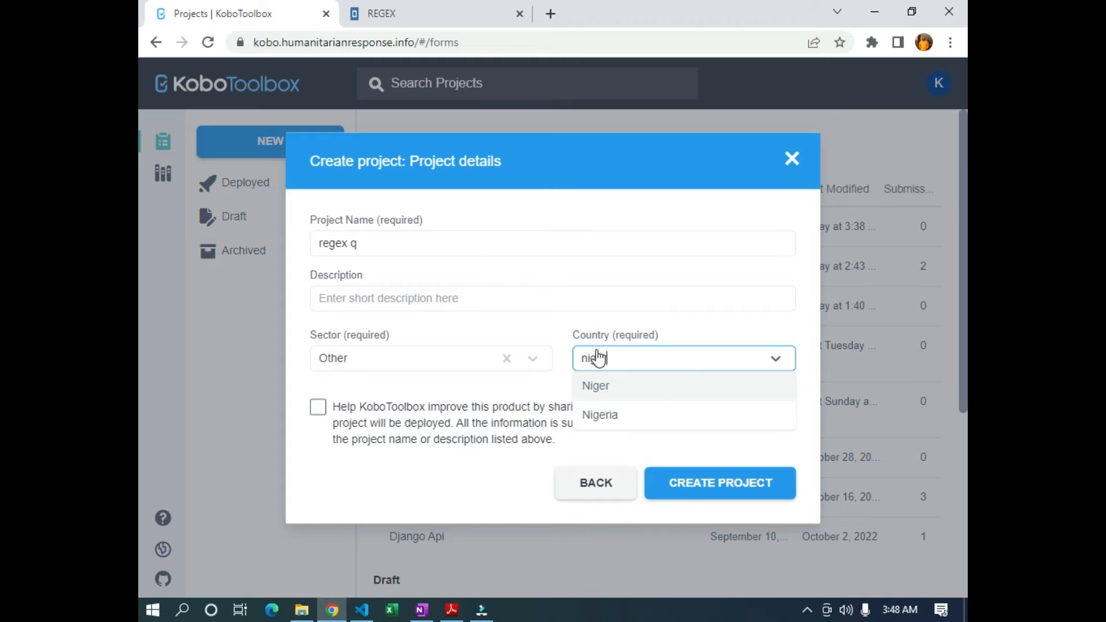
click(638, 415)
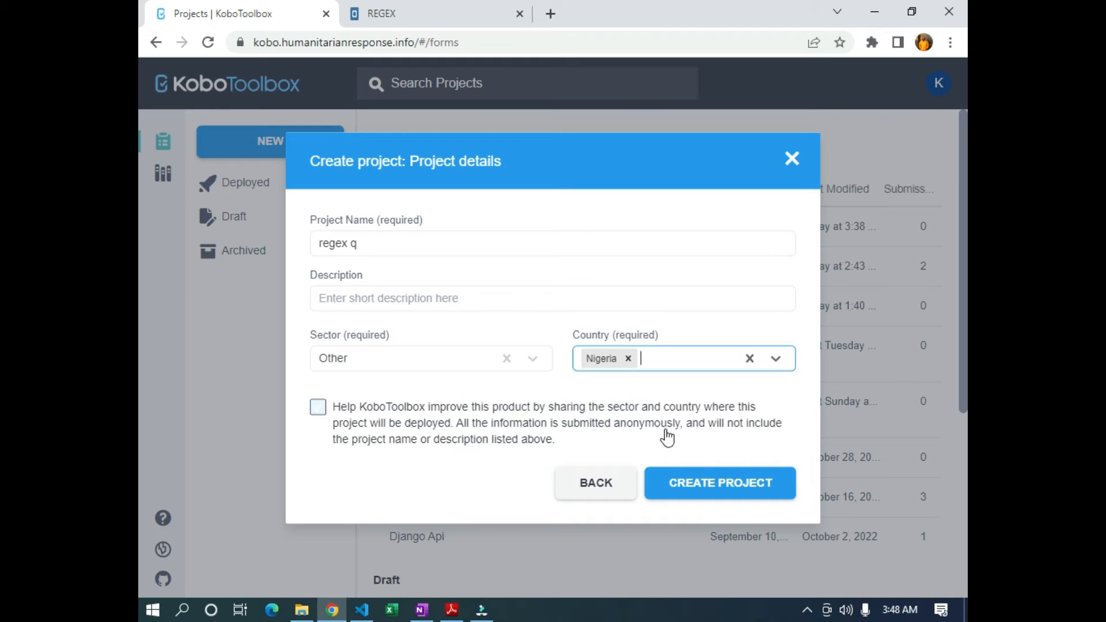
click(678, 481)
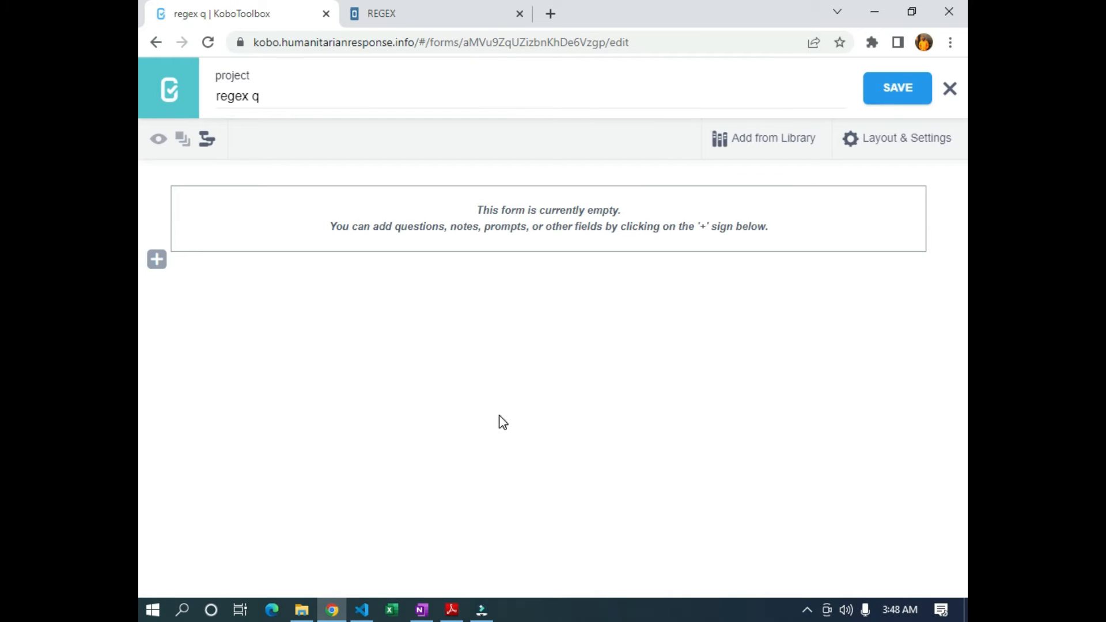
Add 'Phone Number' as the form's first question, using the Text question type
click(156, 259)
text(Phone Nui)
key(BackSpace)
text(mber)
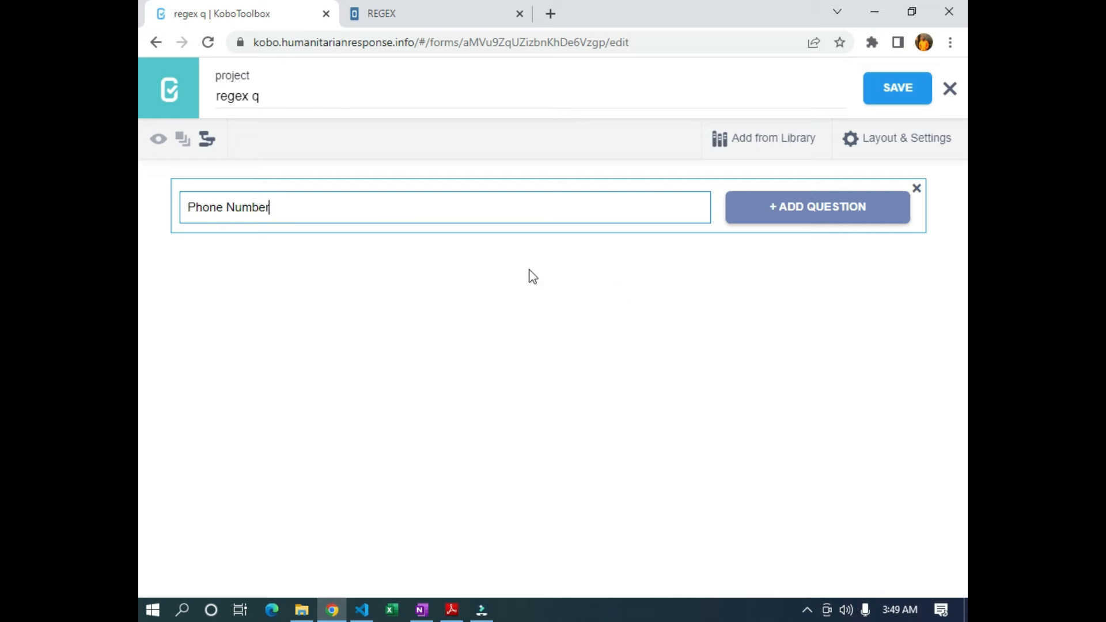
click(814, 214)
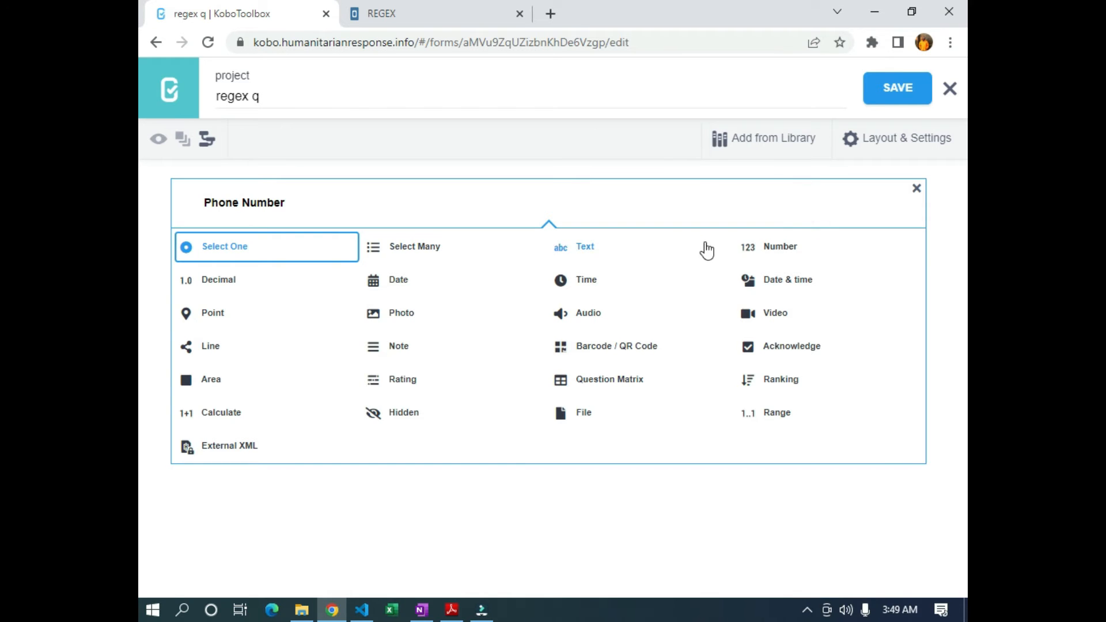
click(592, 249)
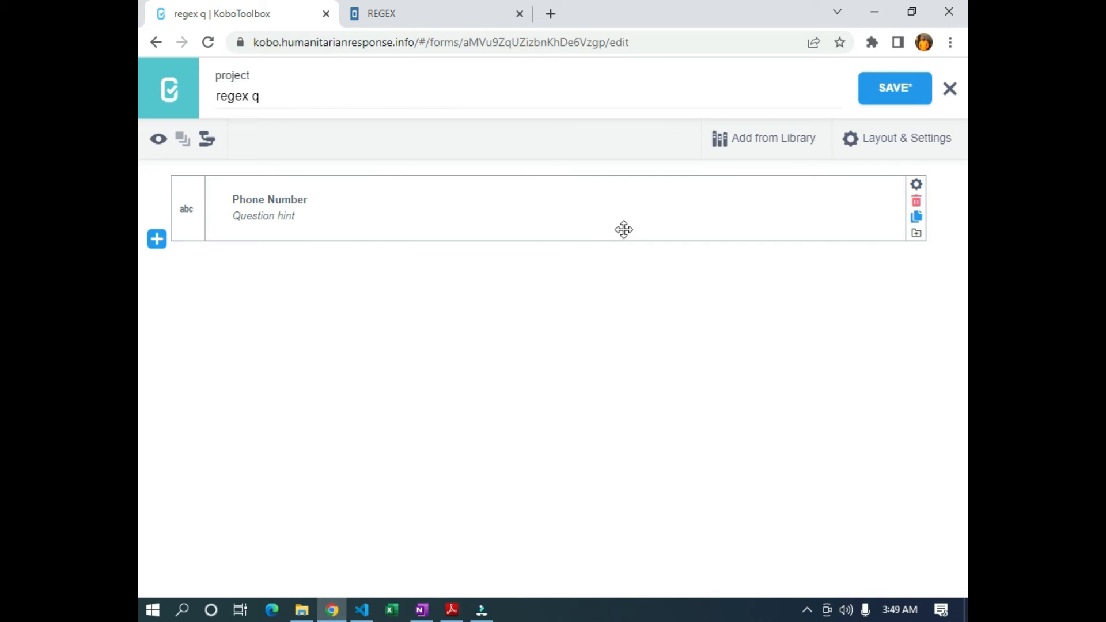
Set the Phone Number question's appearance to numbers in its settings
click(917, 183)
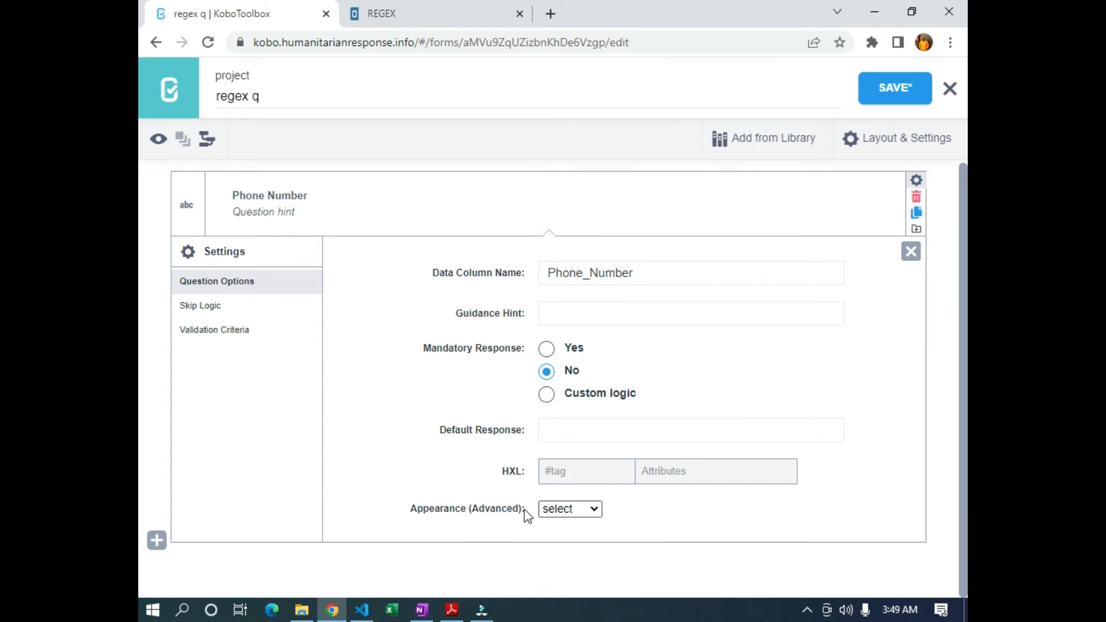
click(594, 509)
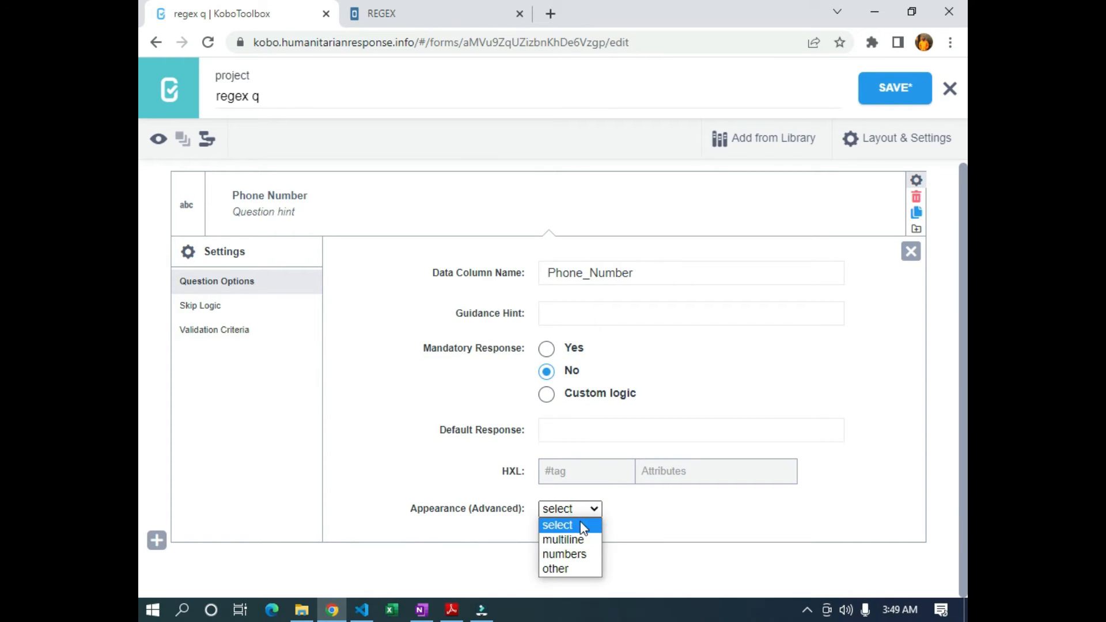
click(567, 554)
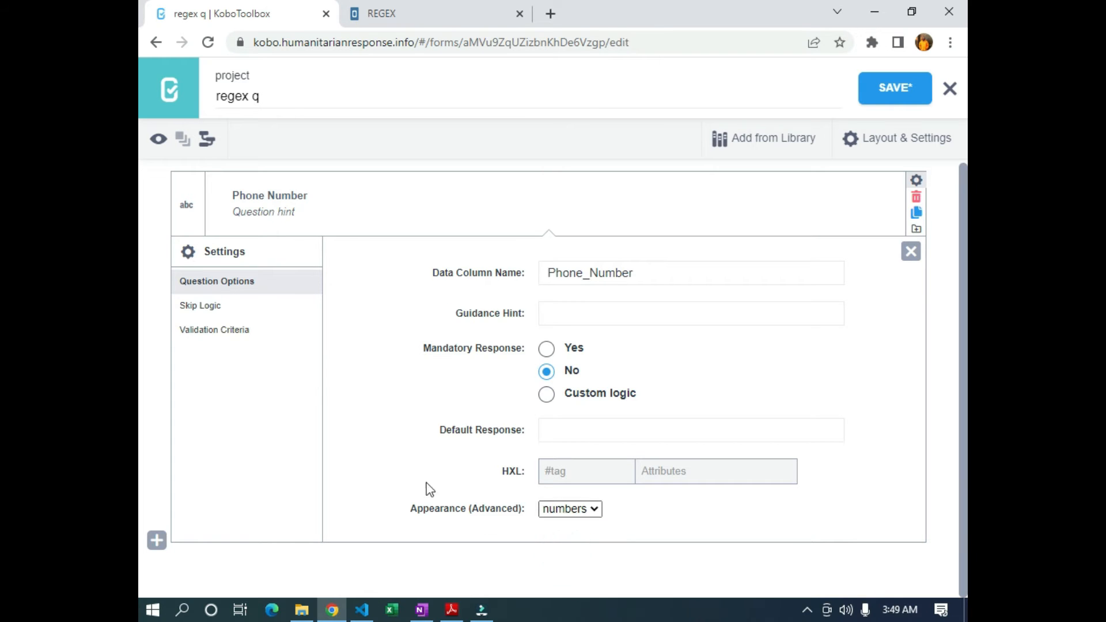
Choose manual XLSForm validation logic and focus the empty Validation Code field
click(235, 334)
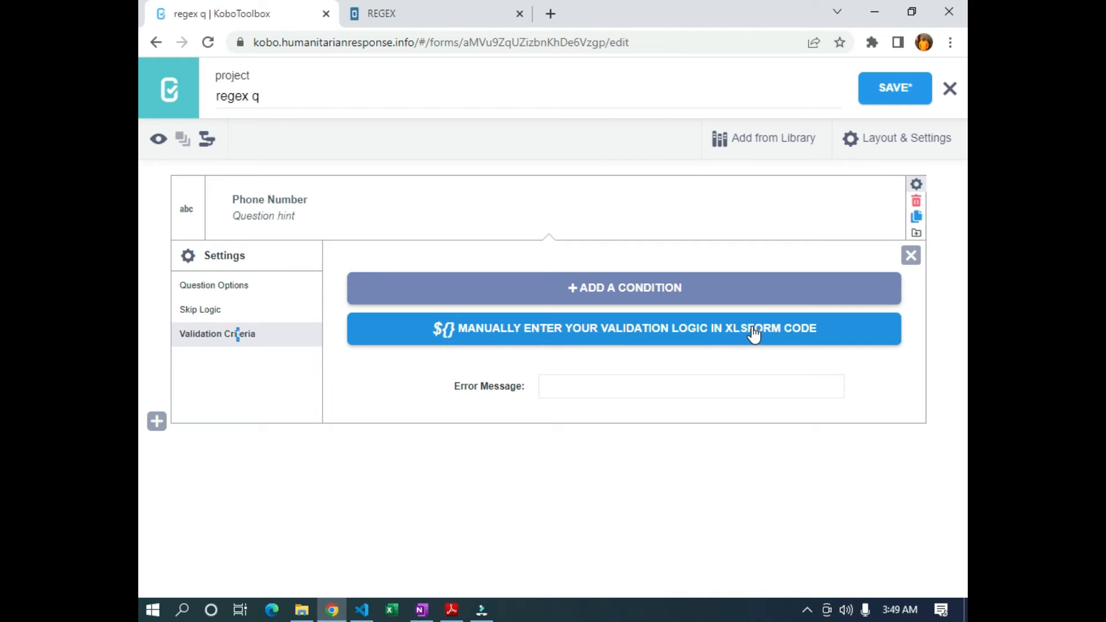
click(730, 340)
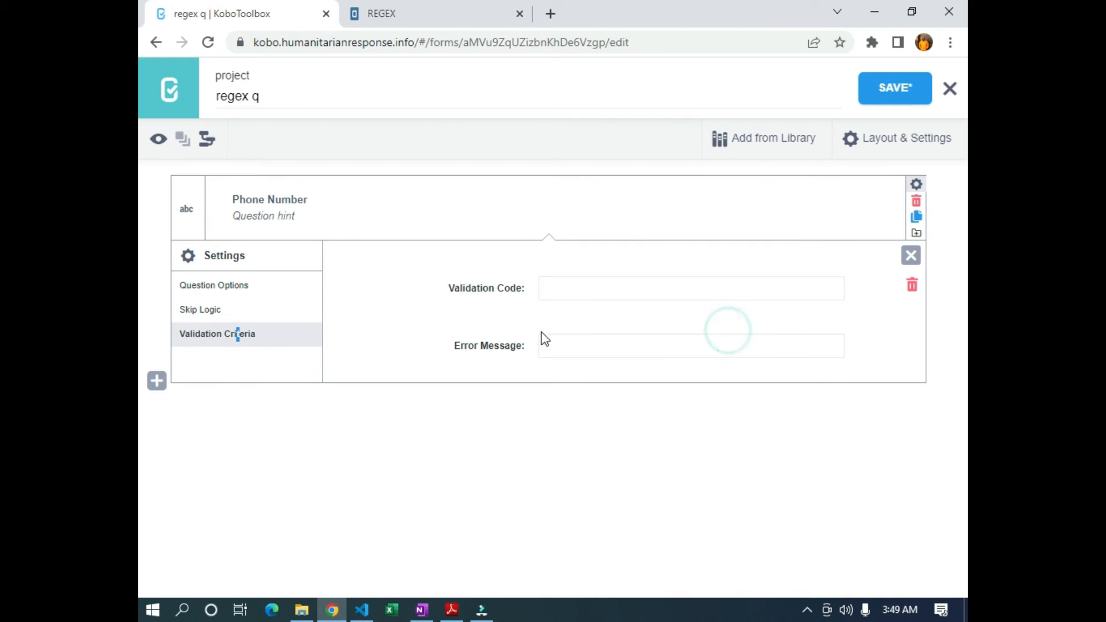
click(567, 293)
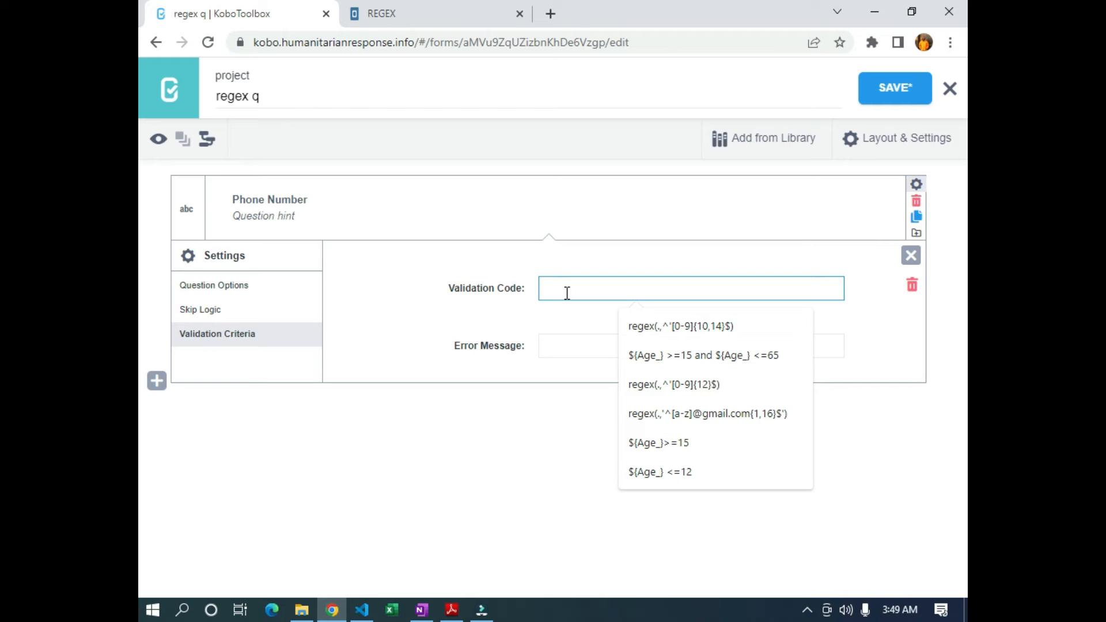
Enter the validation code regex(.,'^[0-9]{11}$') for Phone Number, zooming in to read it
text(regex(.)
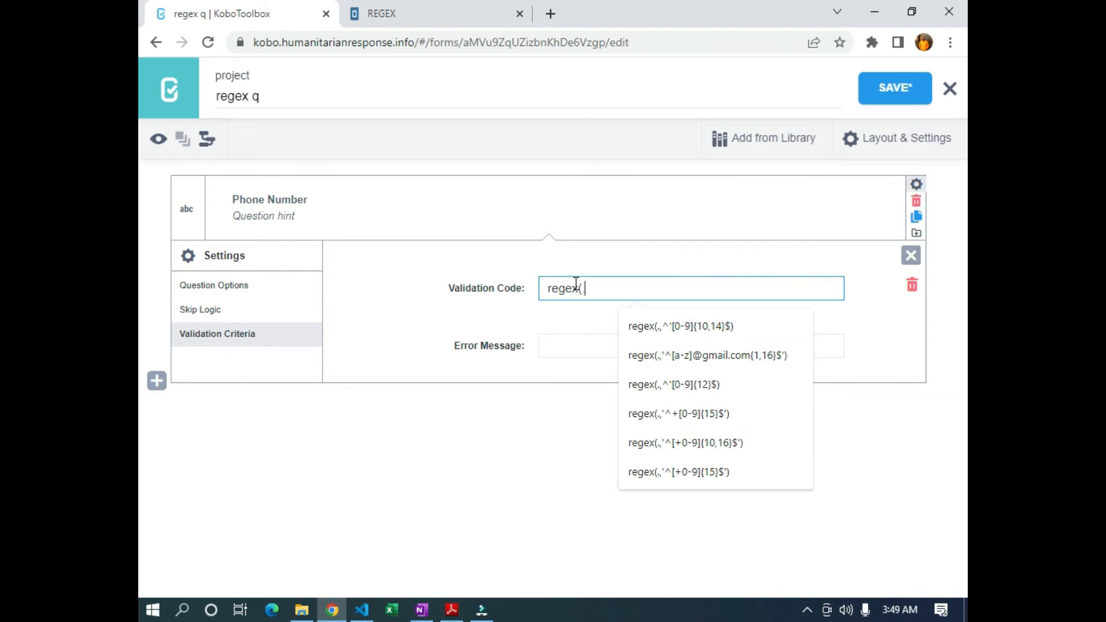
text(m,)
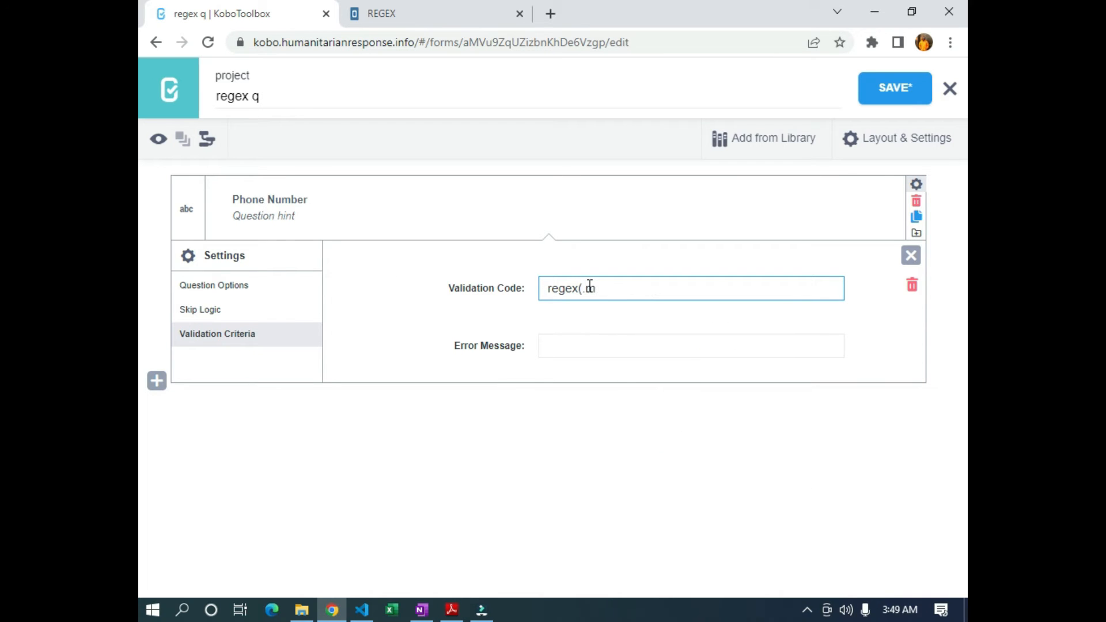
key(BackSpace)
key(BackSpace)
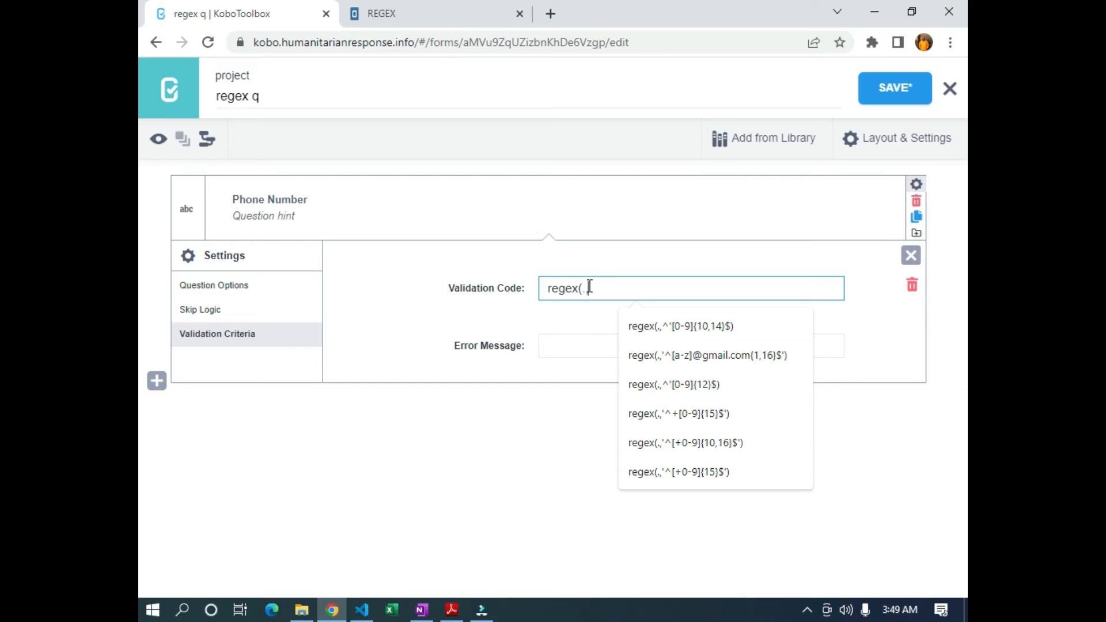
key(ctrl+plus)
key(ctrl+plus)
key(ctrl+plus)
text(,)
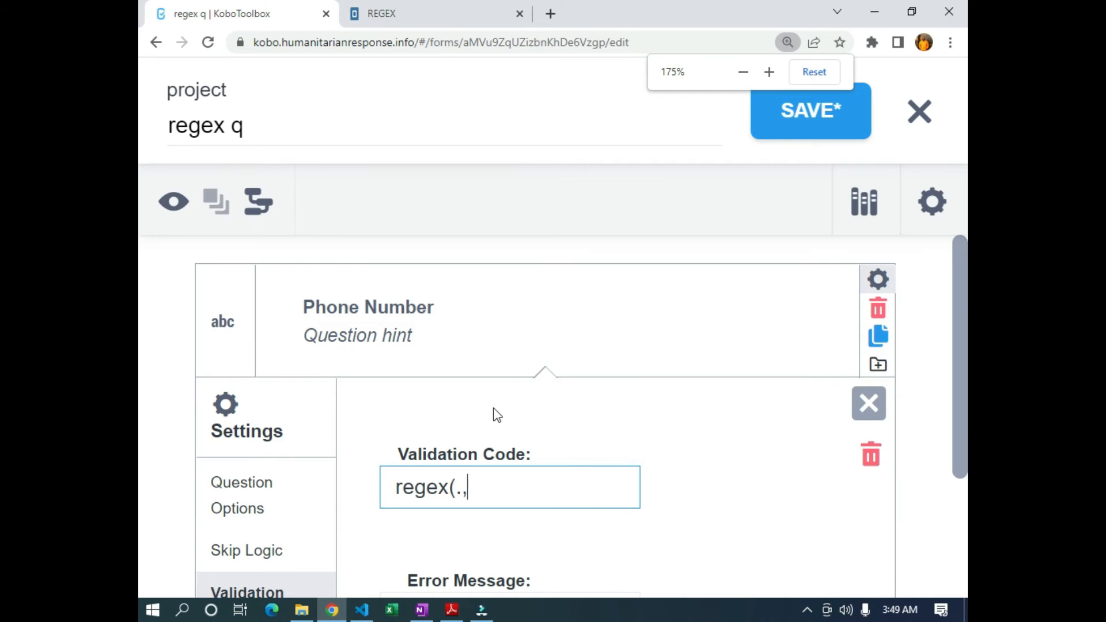
scroll(497, 415, down, 1)
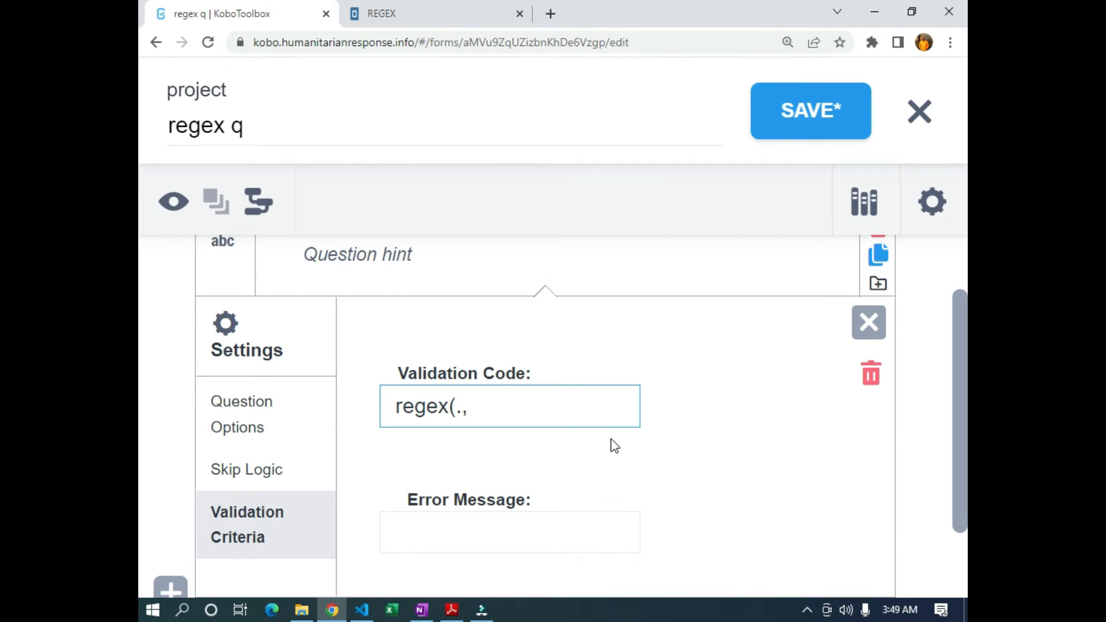
text(')
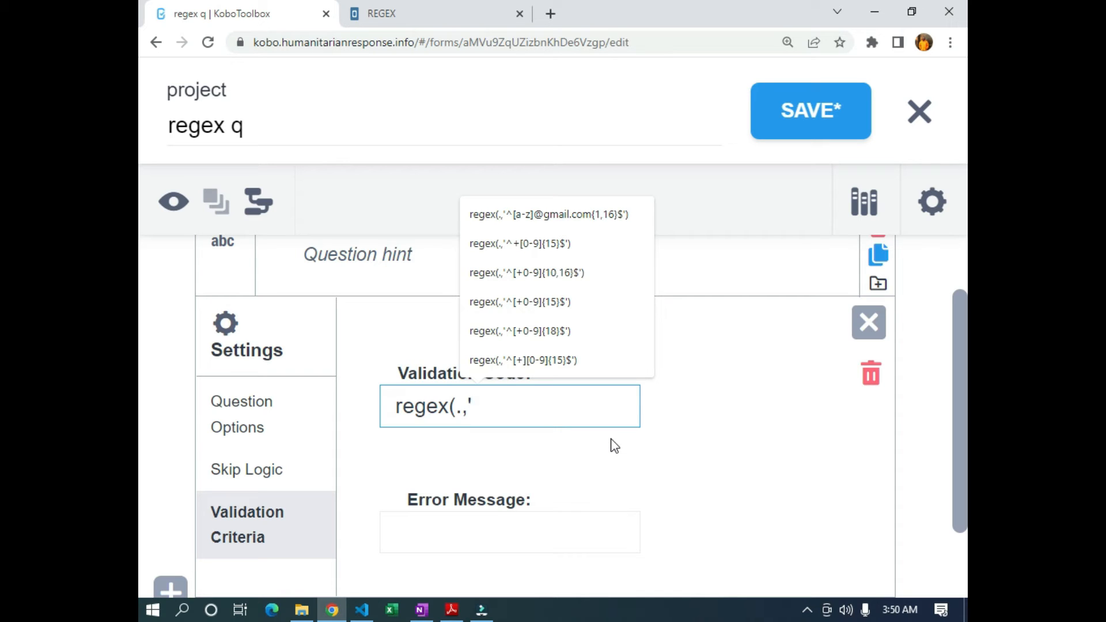
text(^[)
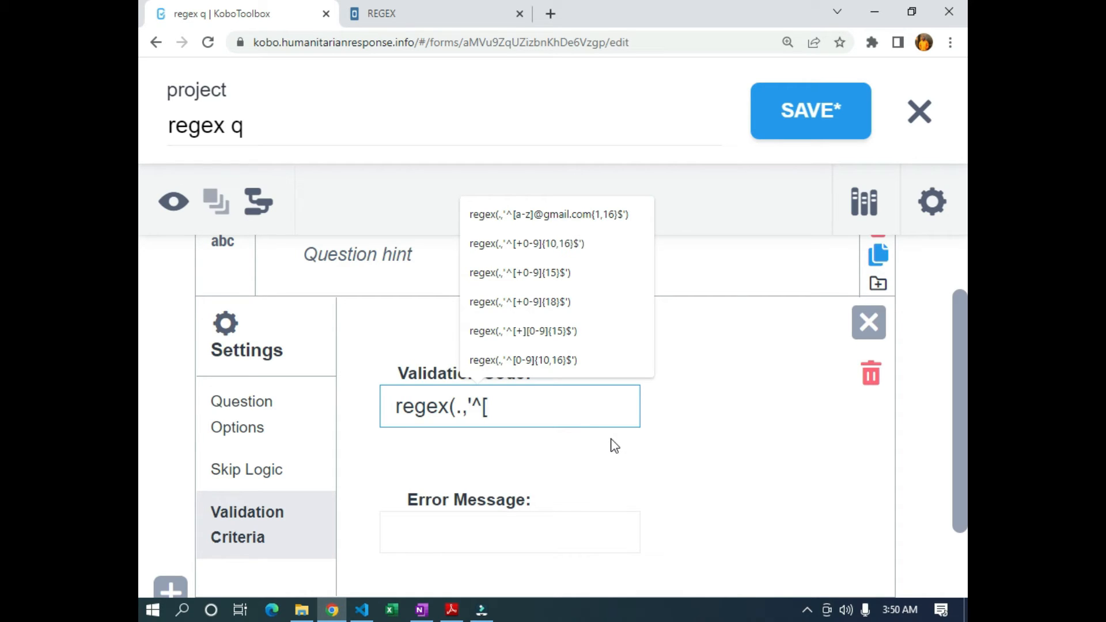
text(0)
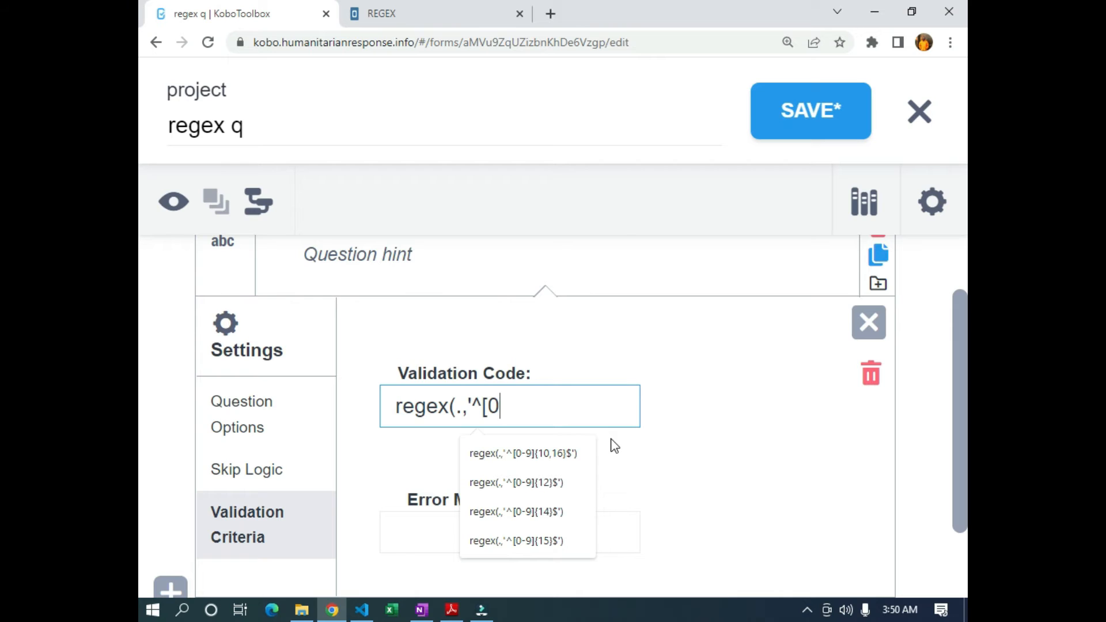
text(-9]{11)
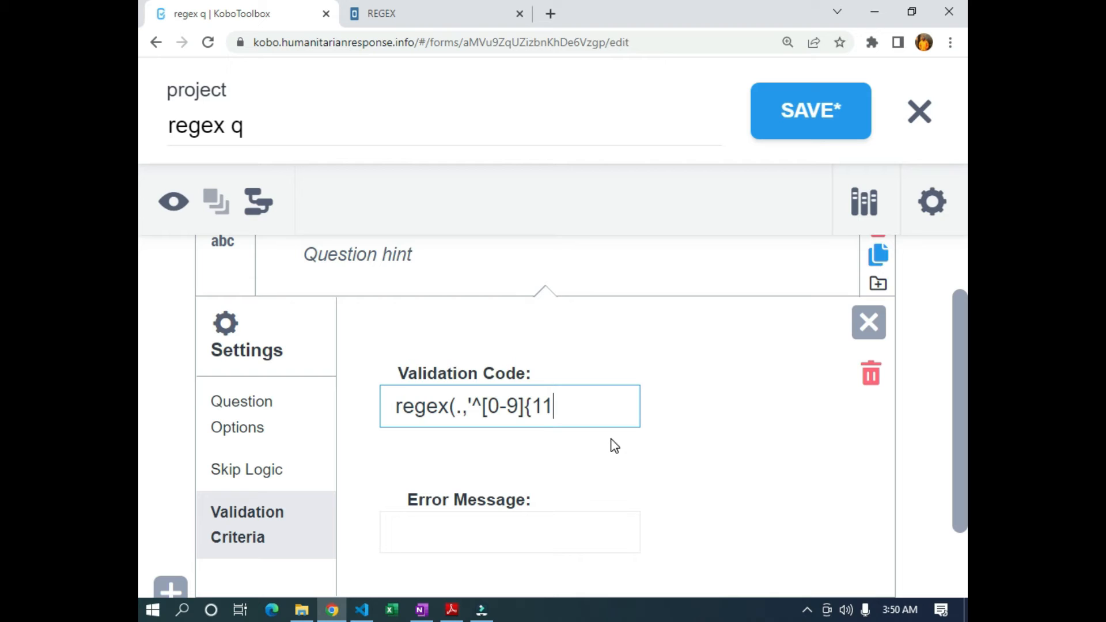
text(}$'))
mouse_move(482, 407)
mouse_down()
mouse_move(458, 406)
mouse_move(477, 403)
mouse_up()
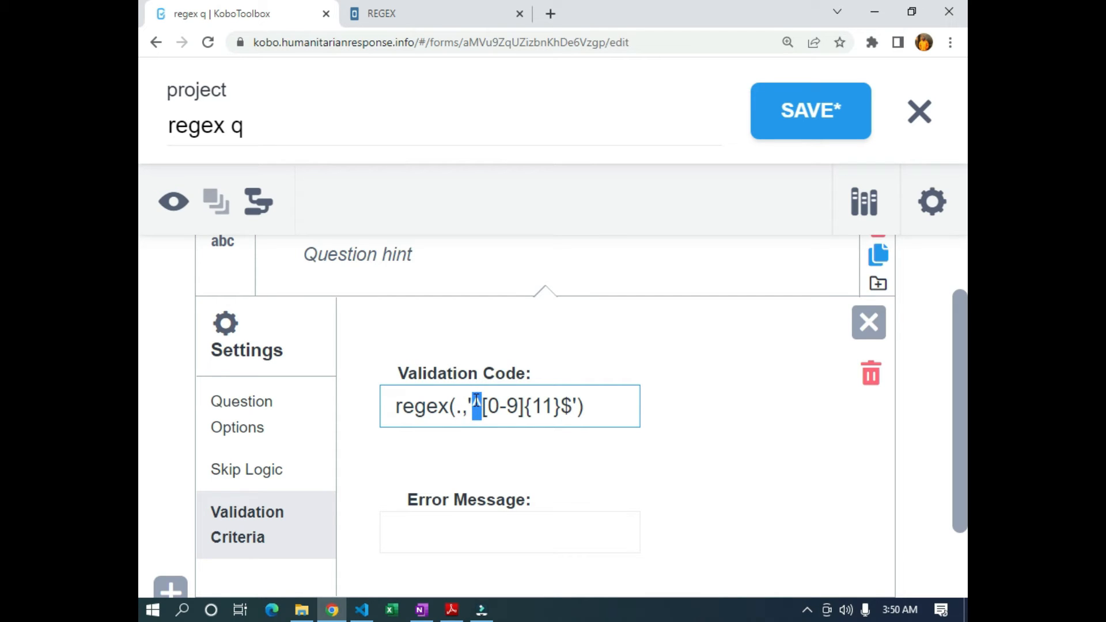
click(484, 408)
drag(487, 408, 521, 407)
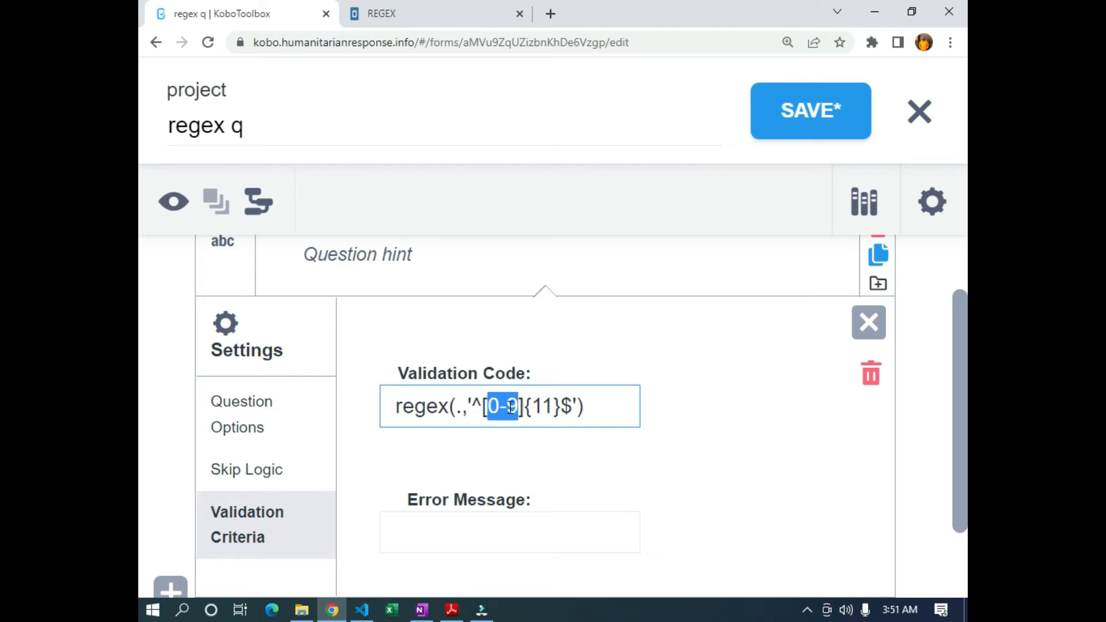
click(534, 407)
drag(534, 407, 556, 407)
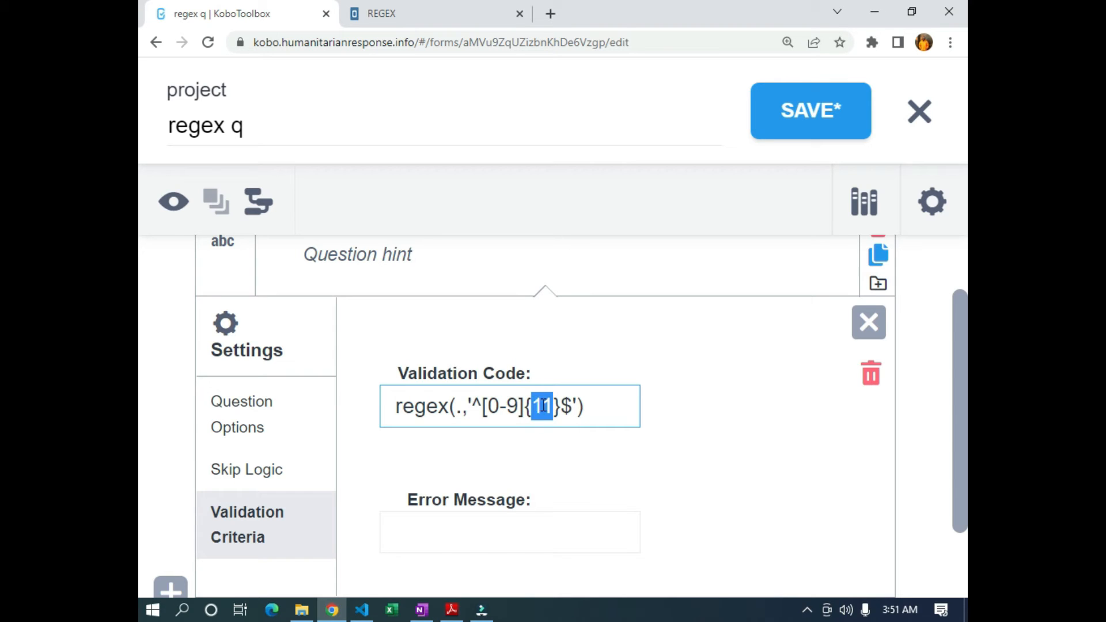
double_click(568, 407)
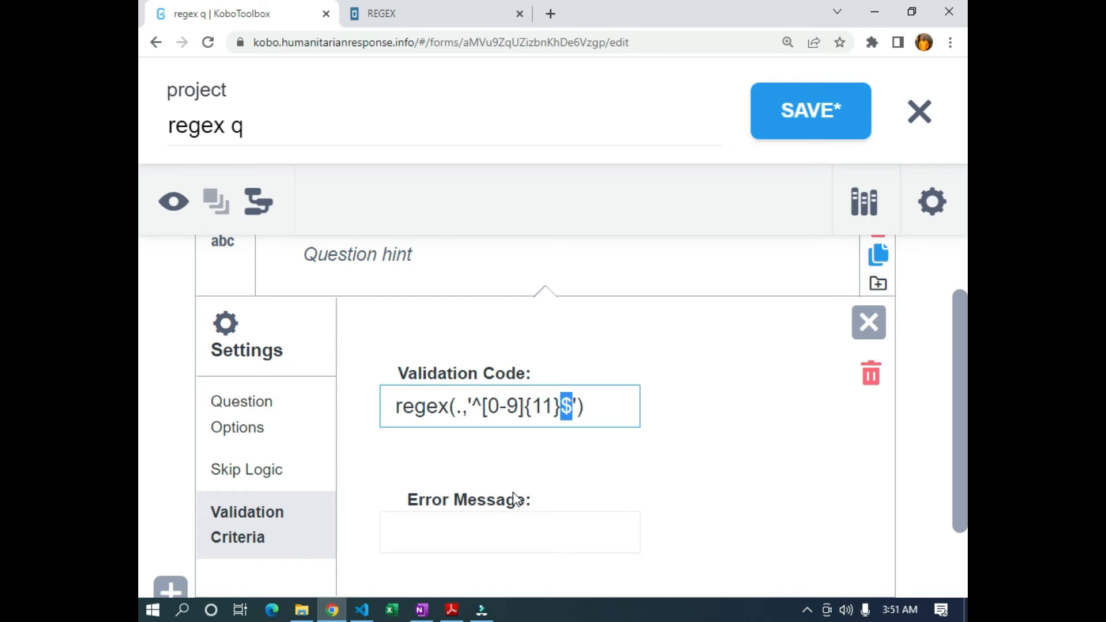
click(472, 526)
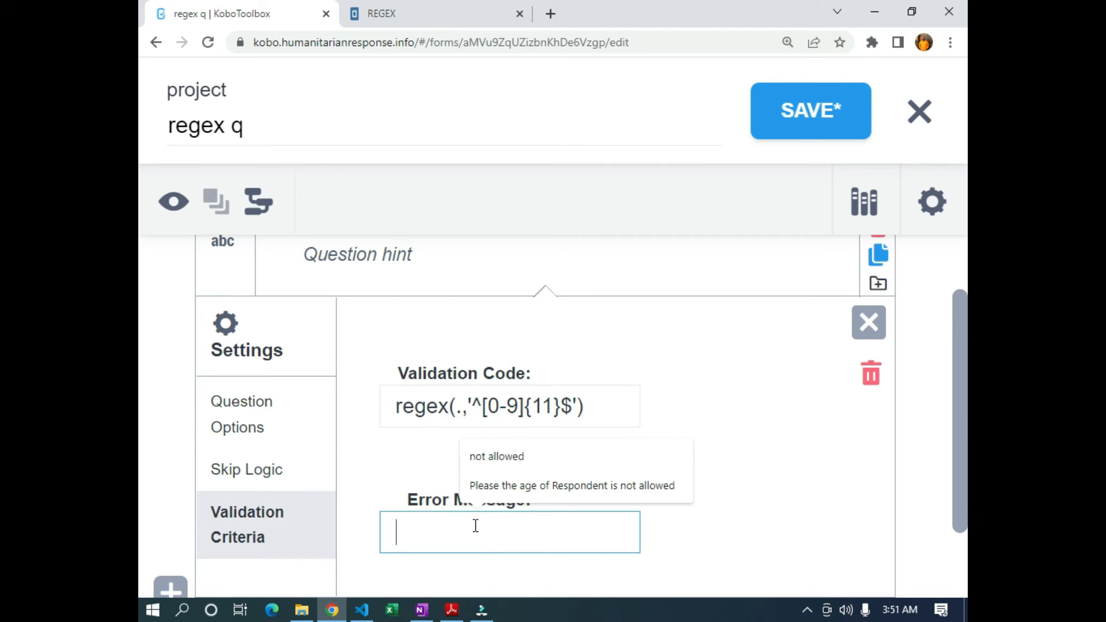
Enter the error message 'Please the phone number should be 11 digits'
text(pl)
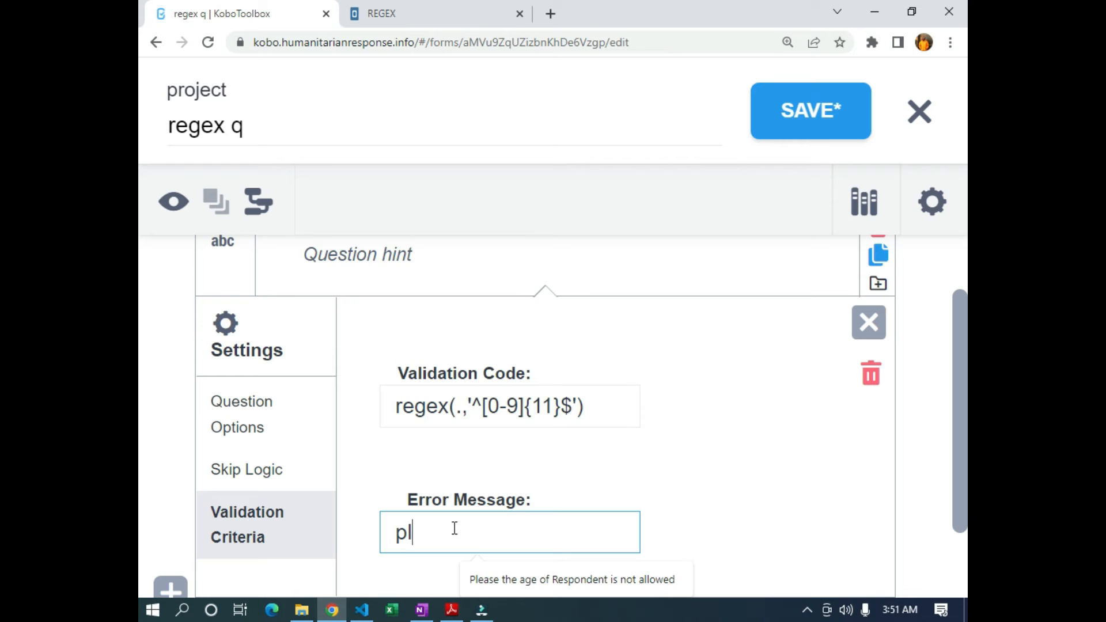
key(BackSpace)
key(BackSpace)
text(Plese)
key(BackSpace)
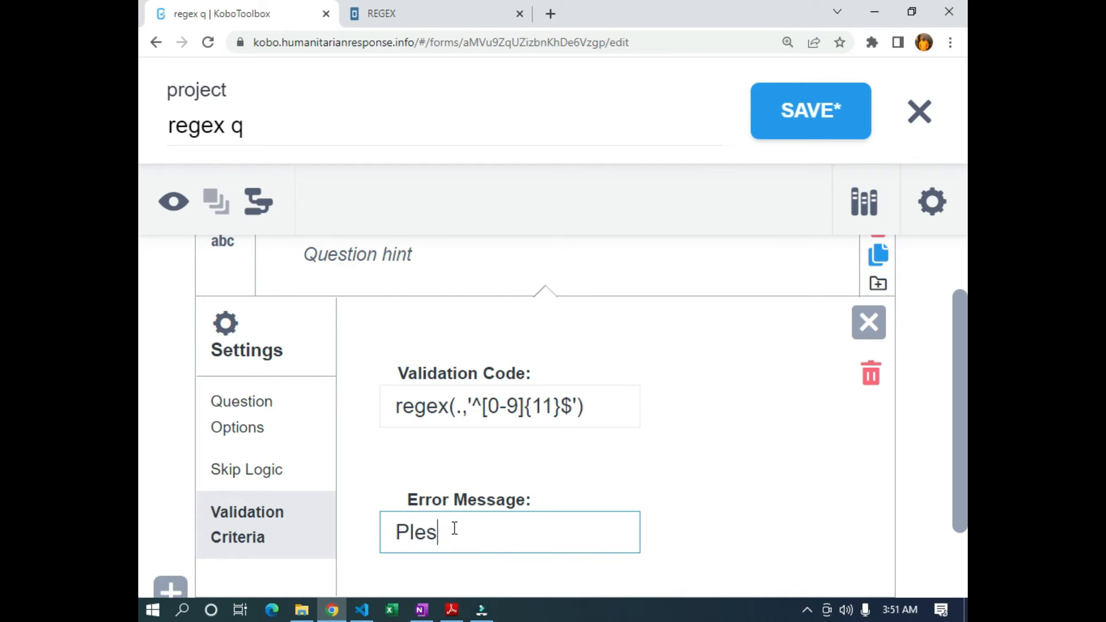
key(BackSpace)
text(ase the )
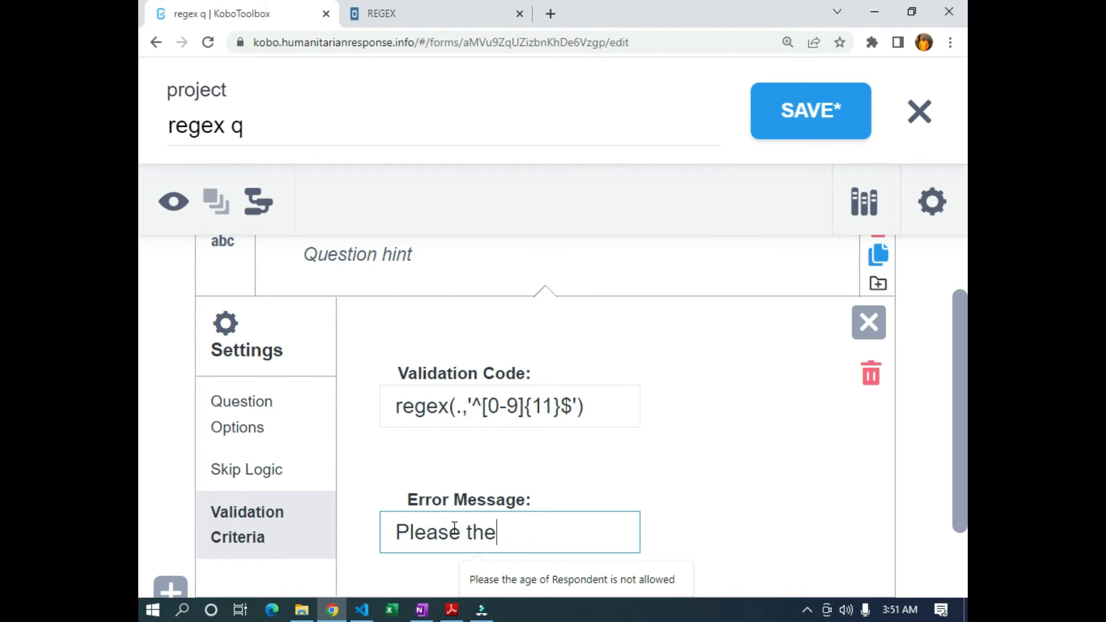
text(pho)
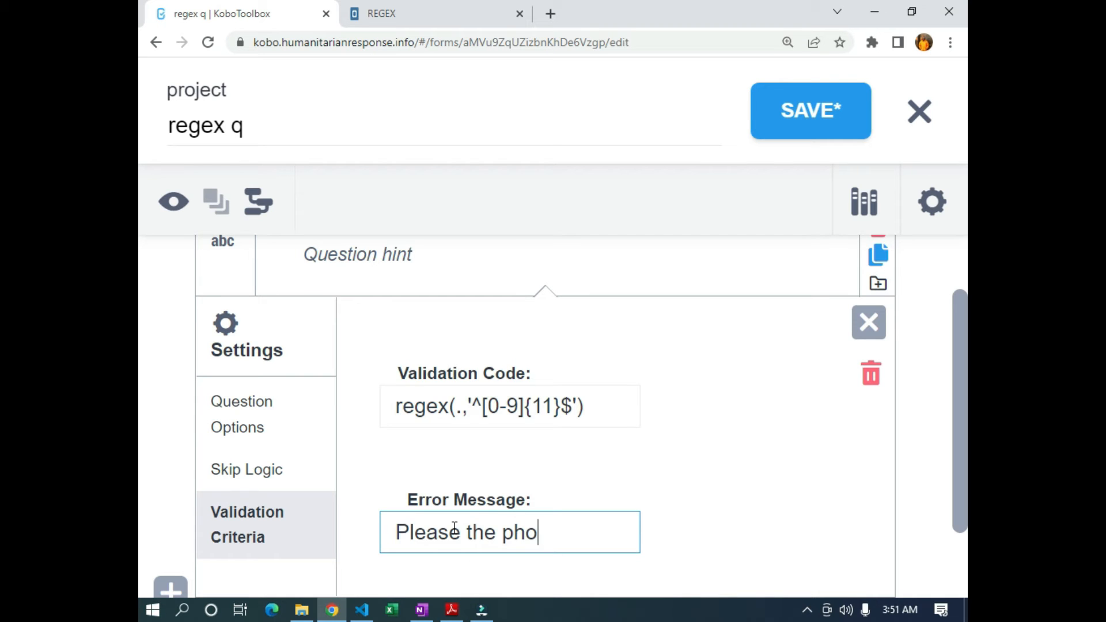
text(ne number should be)
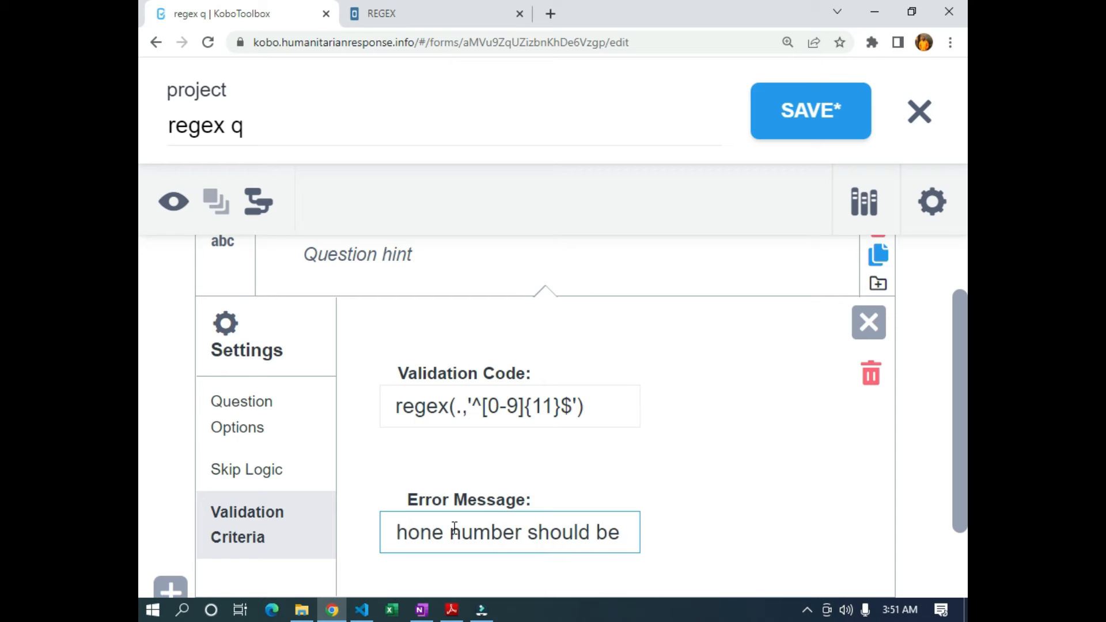
text( 11 digits)
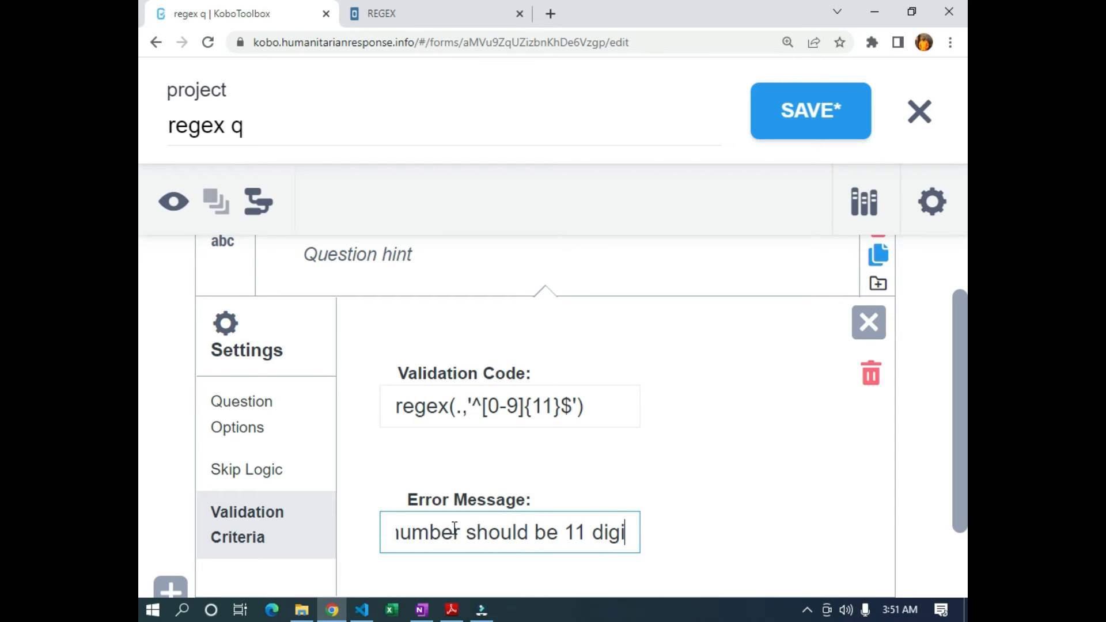
Reset the page zoom to normal and save the form
key(ctrl+minus)
key(ctrl+minus)
key(ctrl+minus)
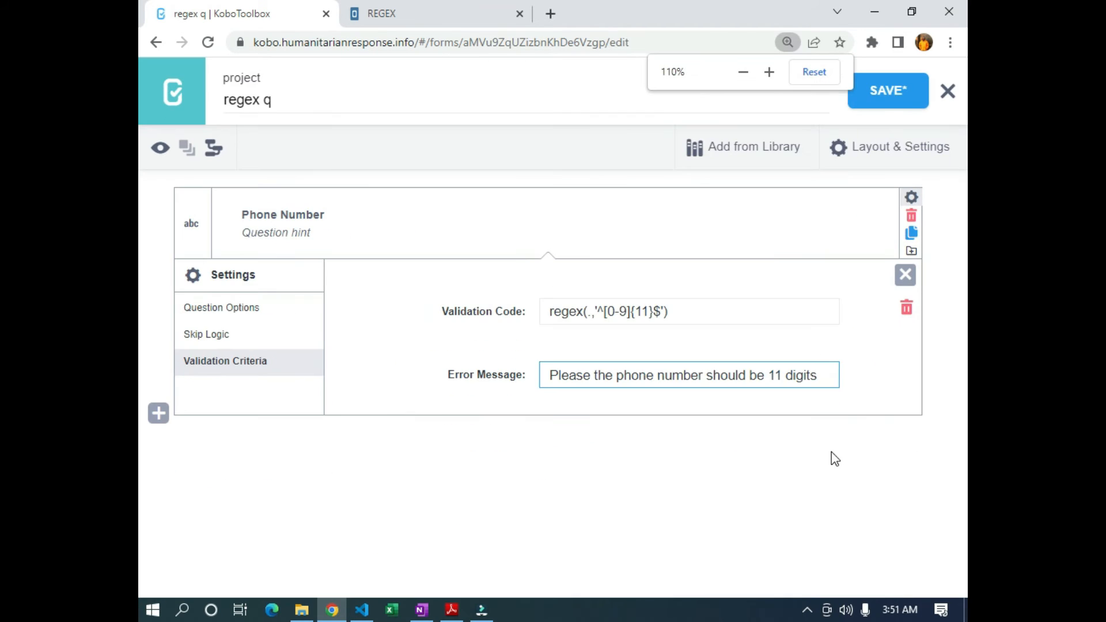
key(ctrl+minus)
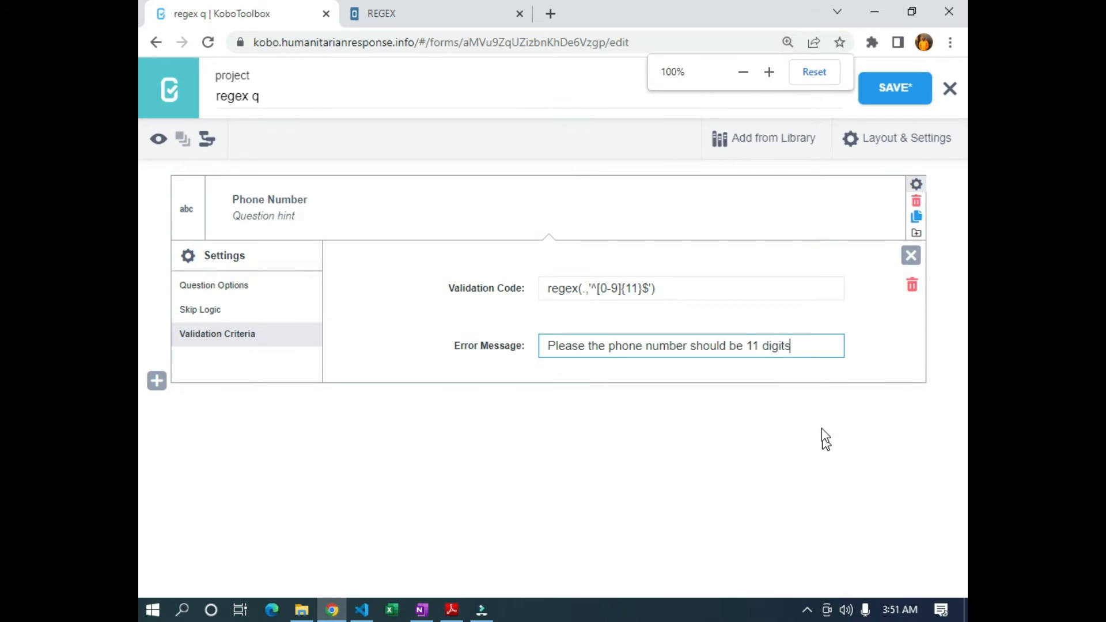
click(890, 92)
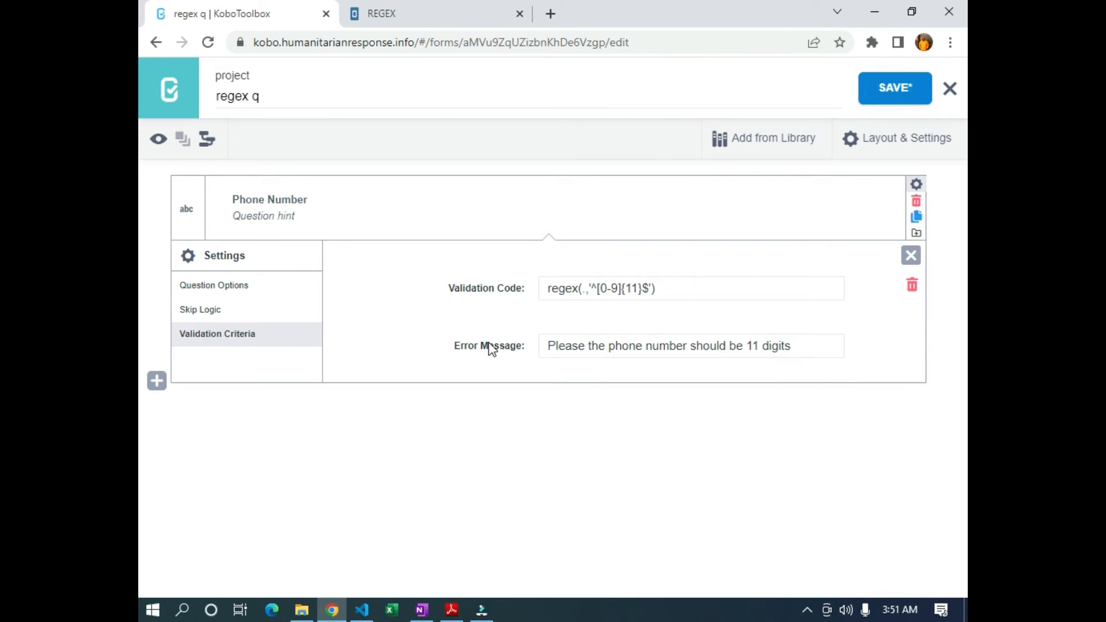
Preview the form and fill Phone Number with a saved number, replacing its country code with 0
click(158, 140)
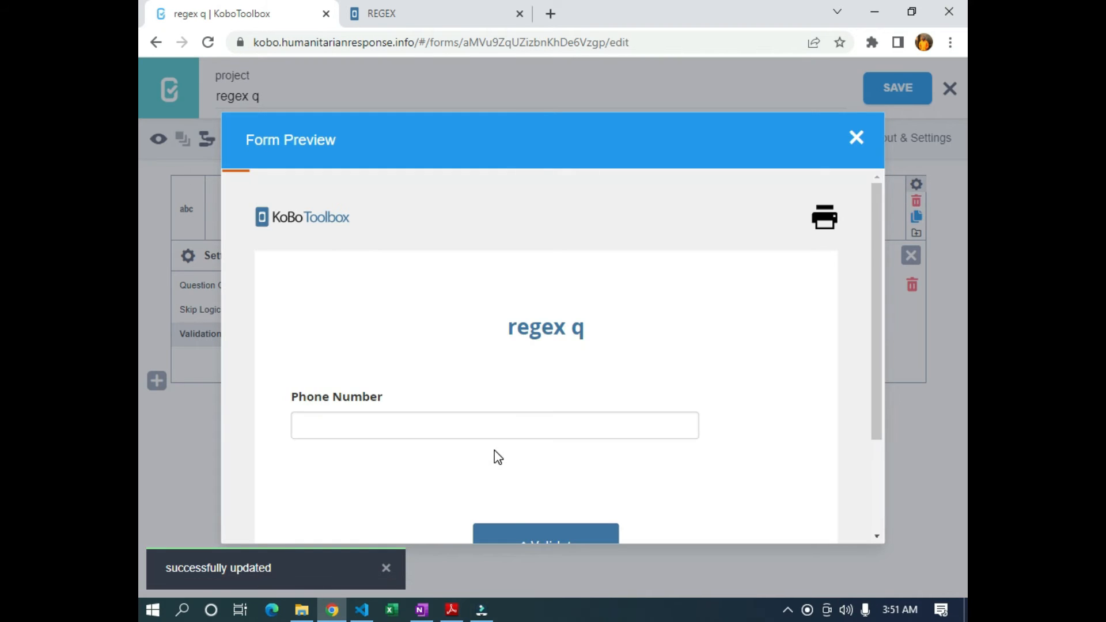
click(454, 433)
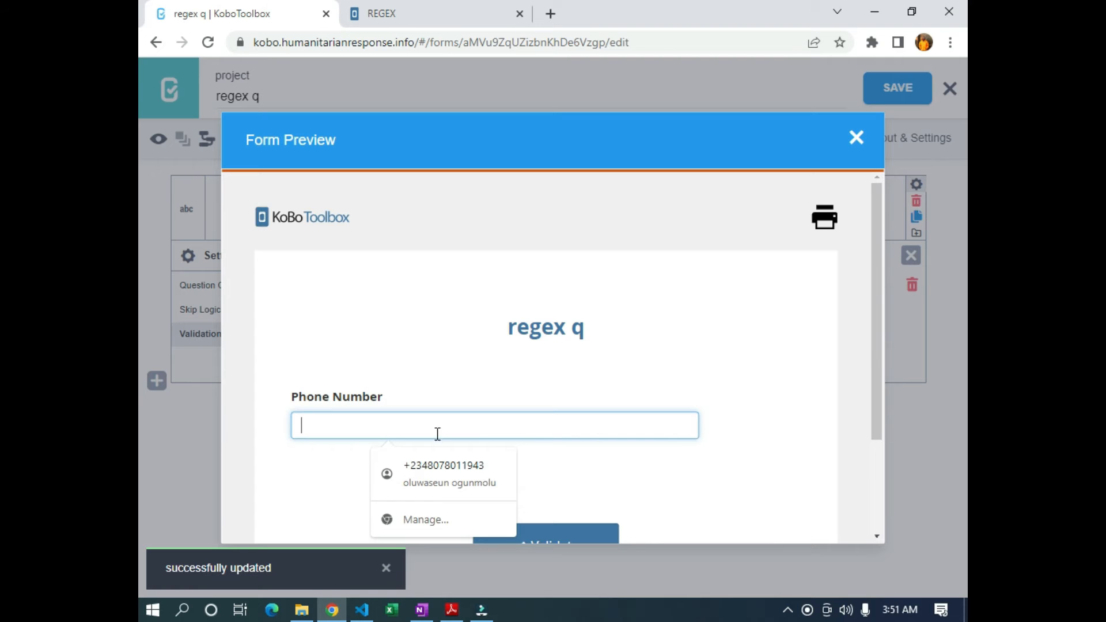
click(424, 467)
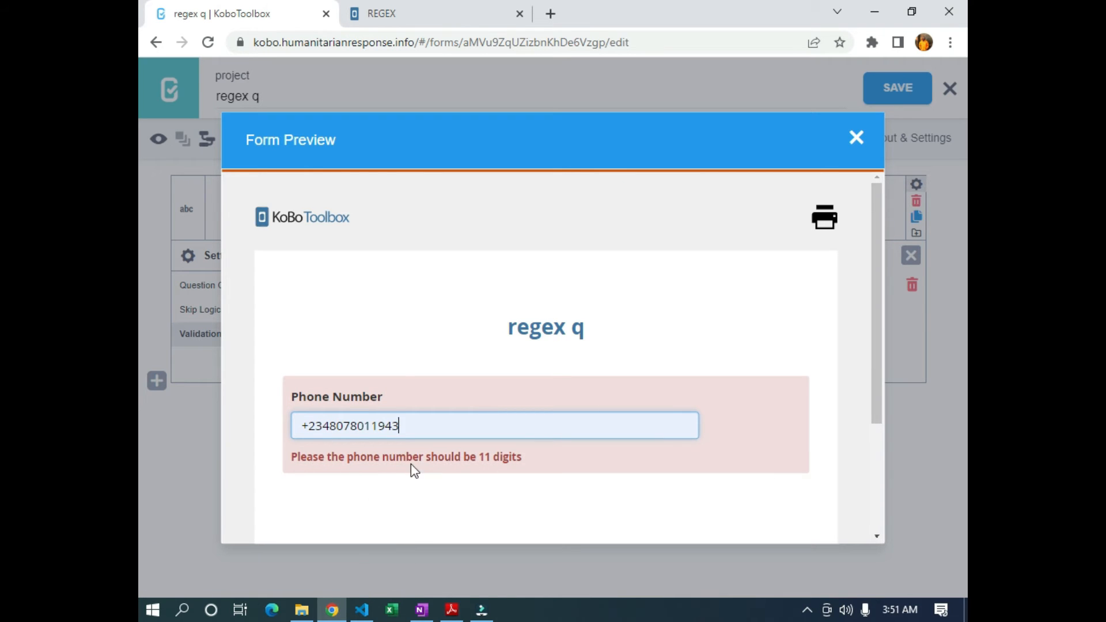
drag(334, 425, 271, 429)
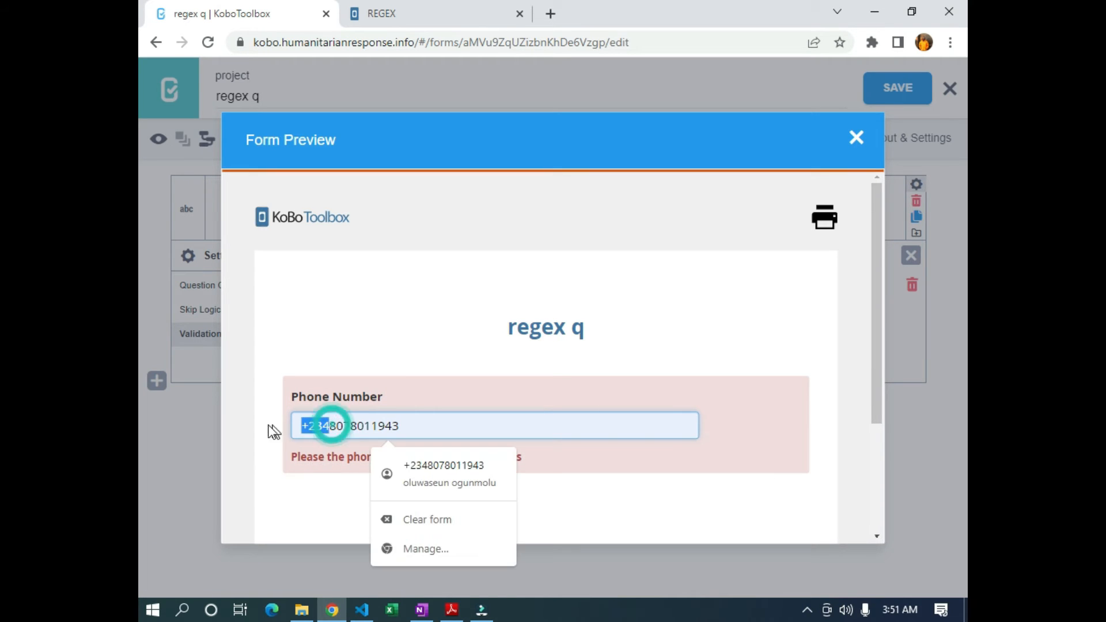
key(BackSpace)
text(0)
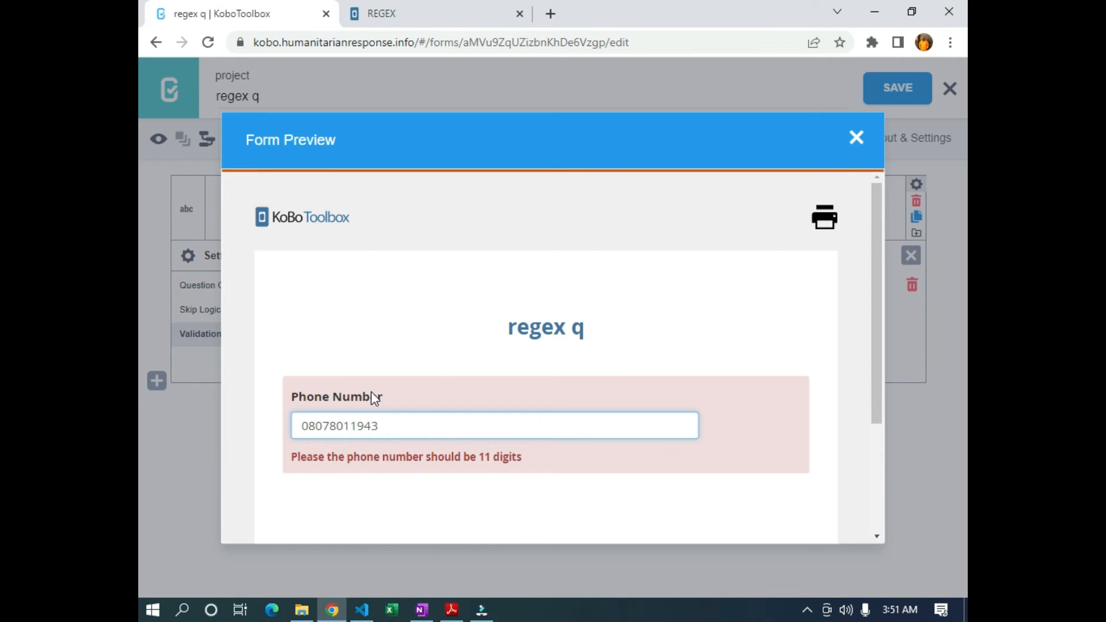
click(802, 332)
Test the number against the 11-digit check by adding a digit, then close the preview
drag(299, 427, 386, 452)
click(389, 461)
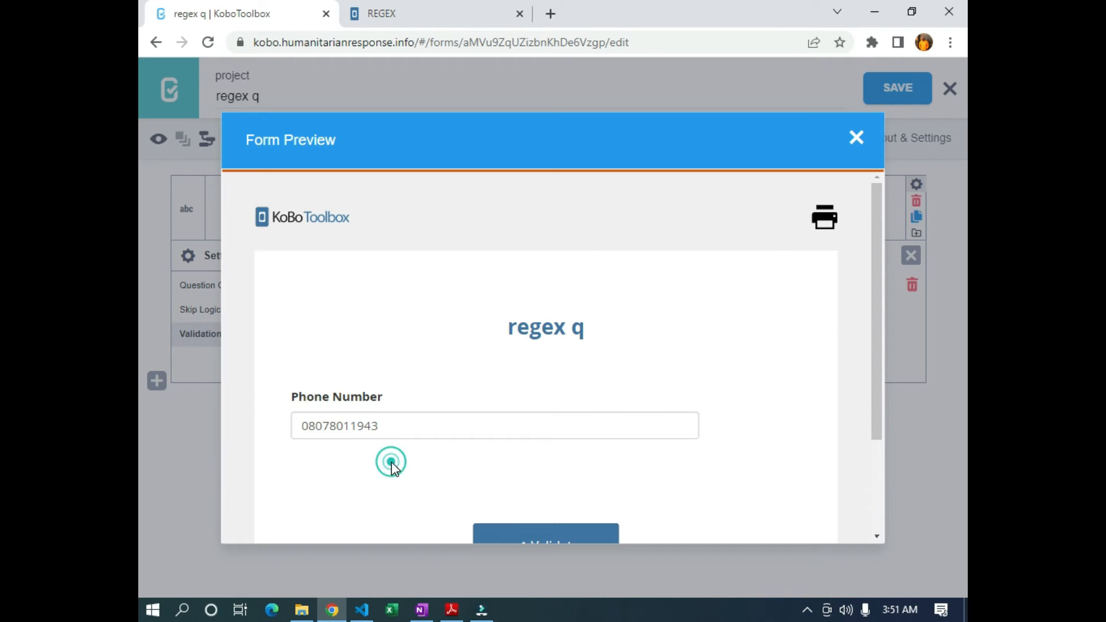
click(391, 424)
text(4)
click(510, 499)
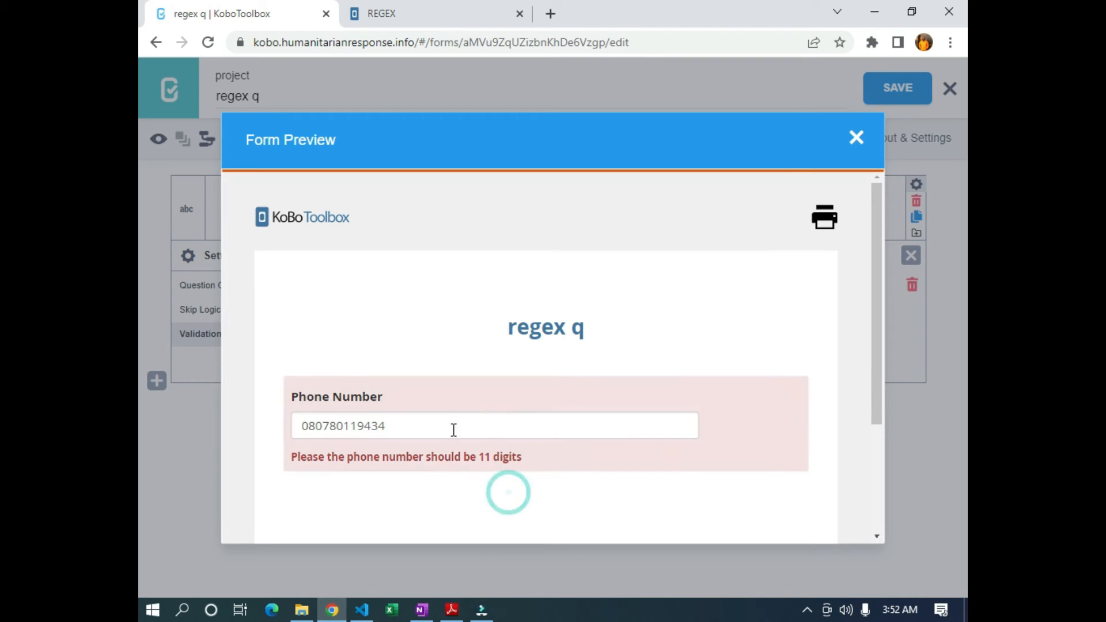
click(406, 423)
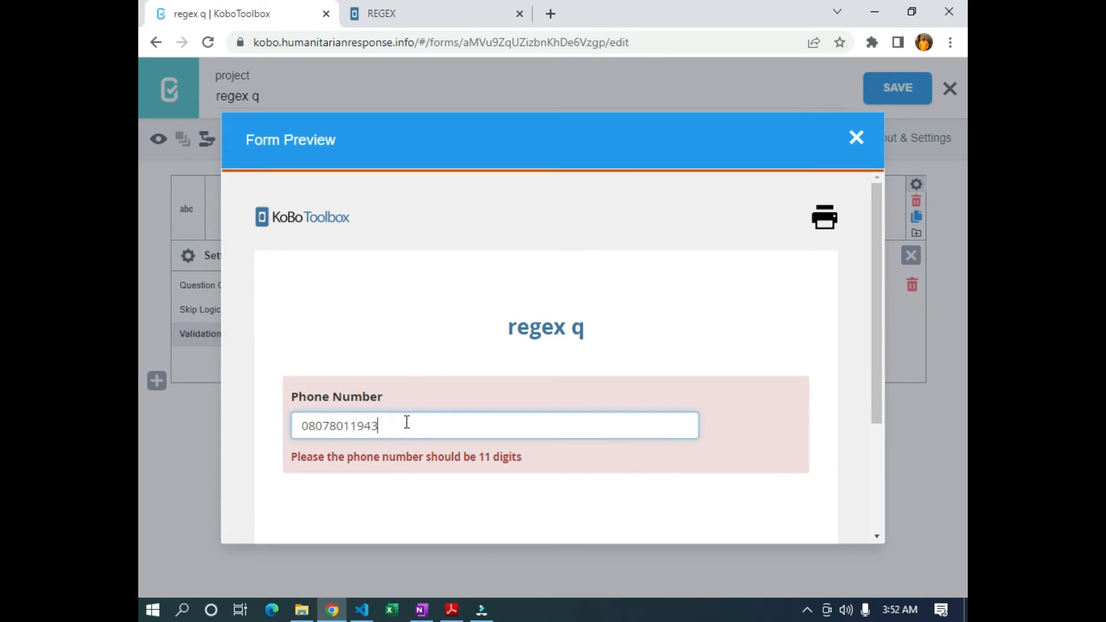
click(472, 516)
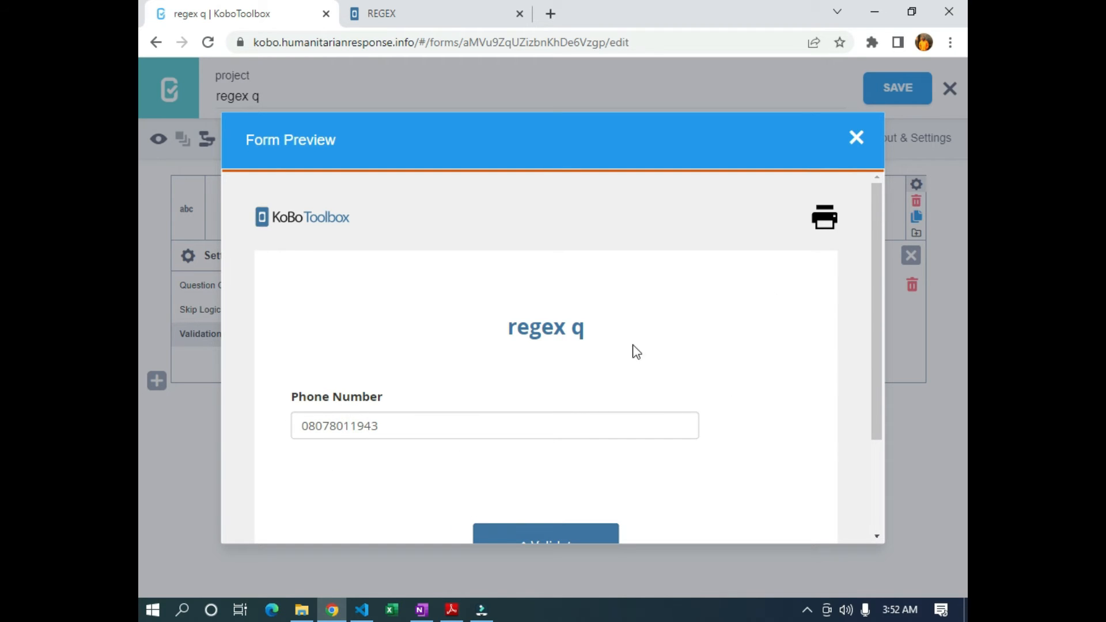
click(856, 139)
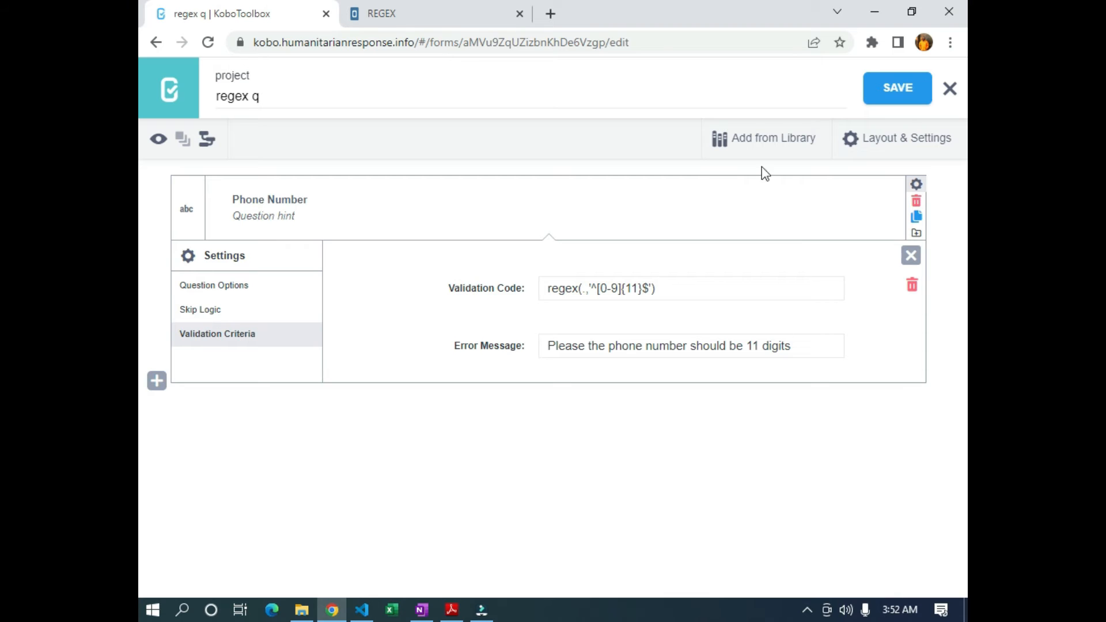
Add a Text question labelled 'Phone Number with +' below Phone Number
click(157, 381)
text(P)
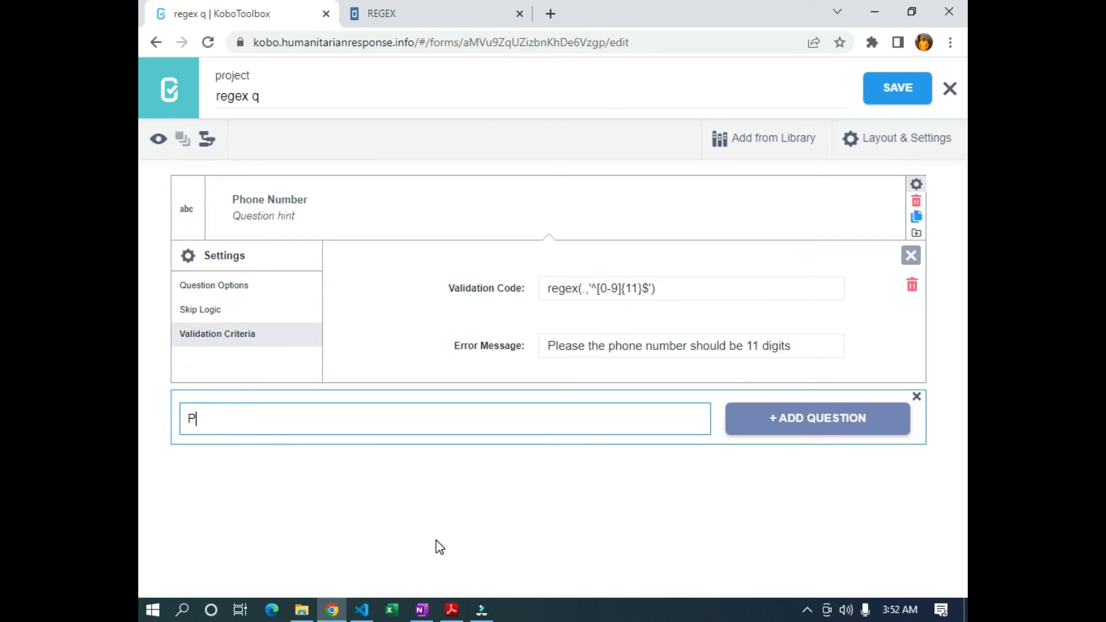
text(hone Number with )
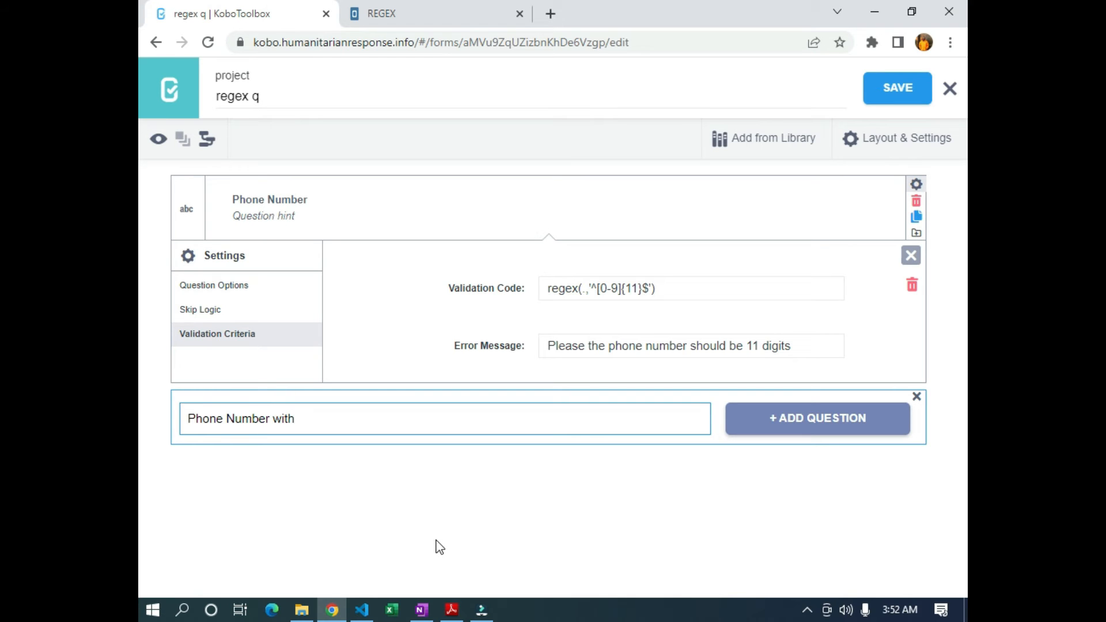
text(+)
click(771, 424)
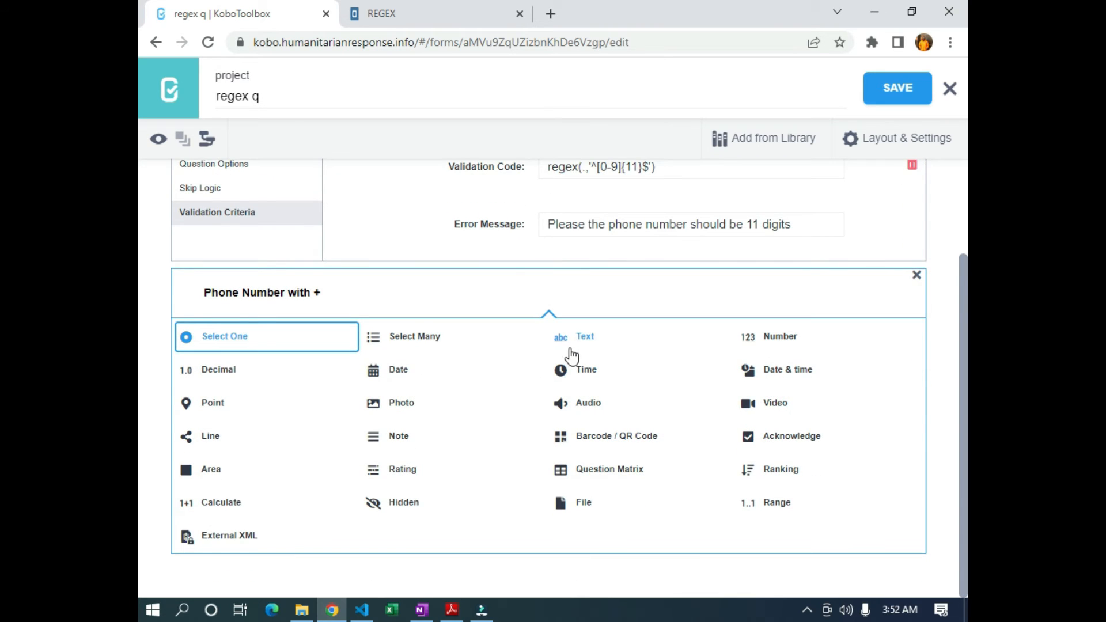
click(576, 342)
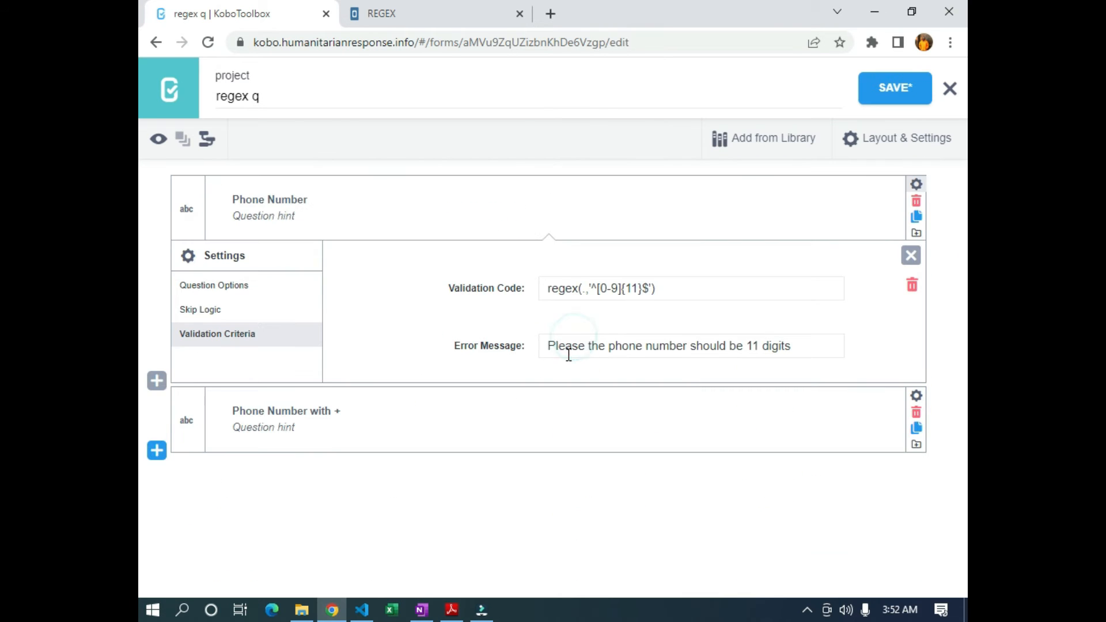
Set the new question's appearance to numbers and bring up its Validation Criteria
click(917, 398)
scroll(774, 388, down, 4)
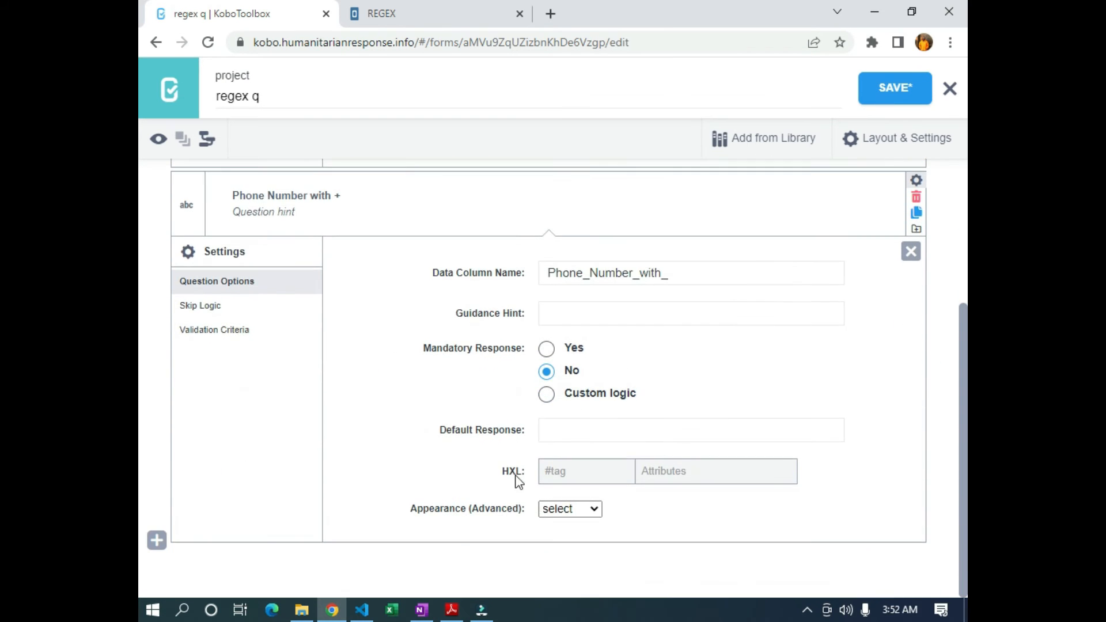
click(586, 509)
click(566, 554)
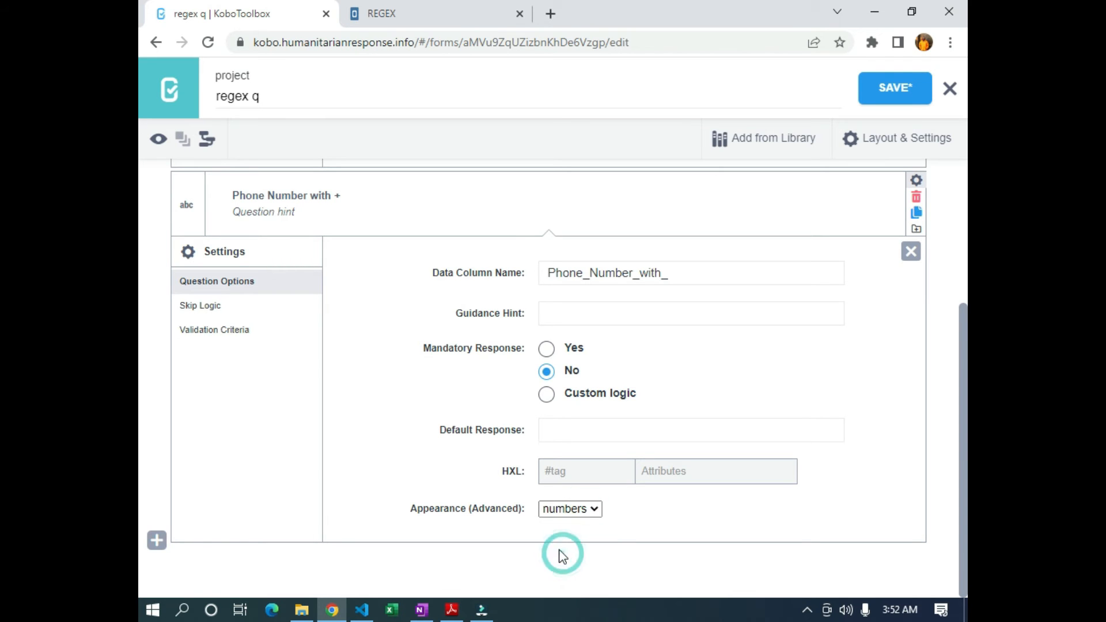
click(203, 331)
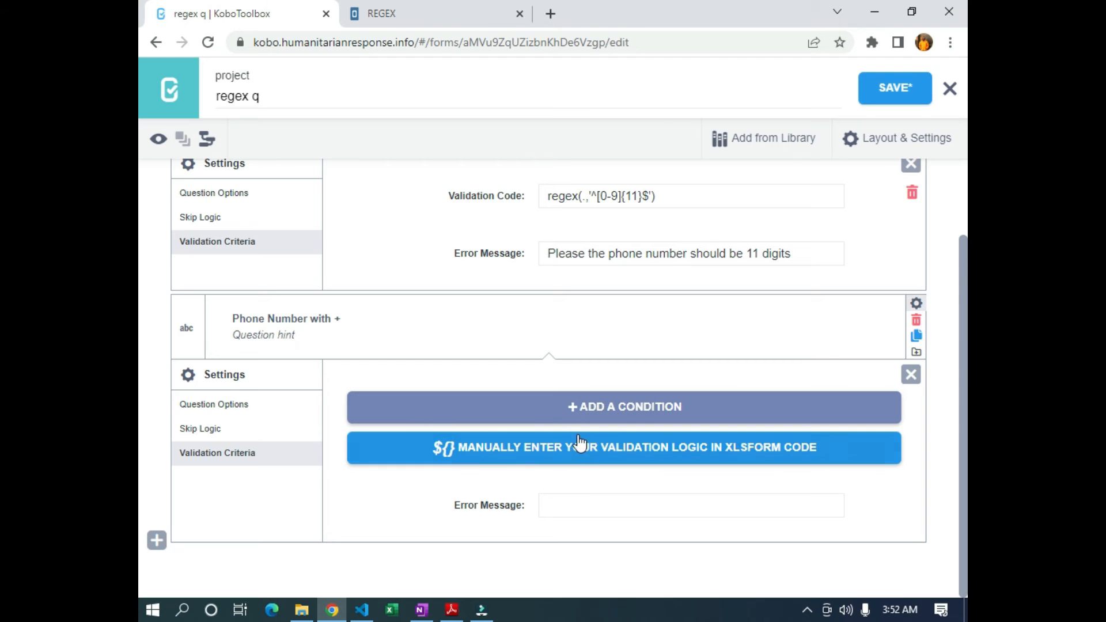
Manually enter the validation code regex(.,'^[+0-9]{12,16}$'), correcting the upper limit from 15 to 16
click(709, 453)
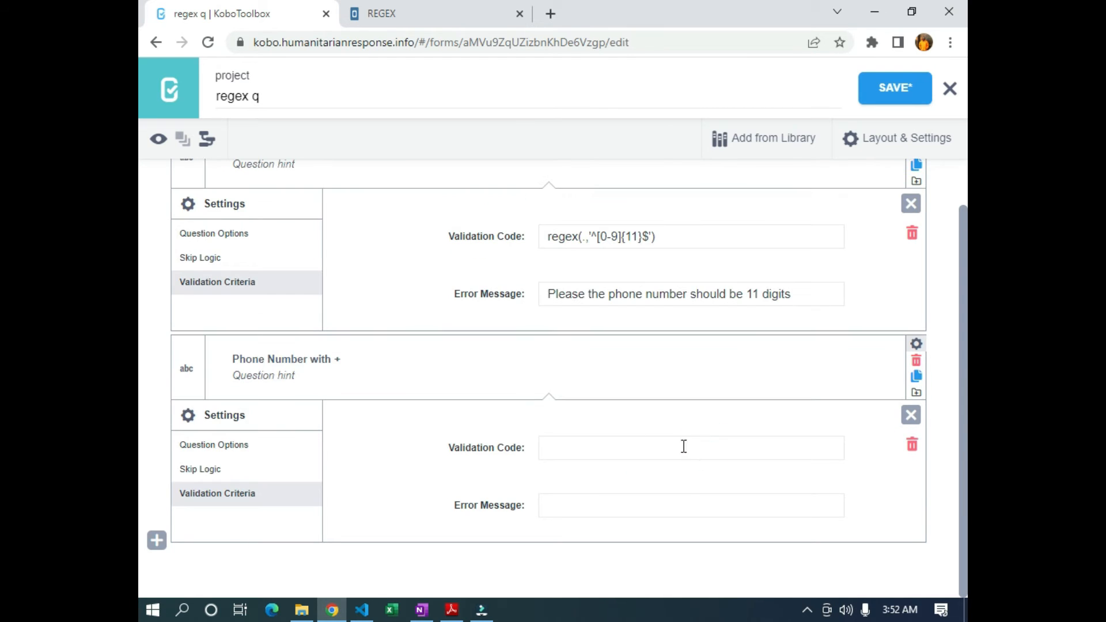
click(582, 451)
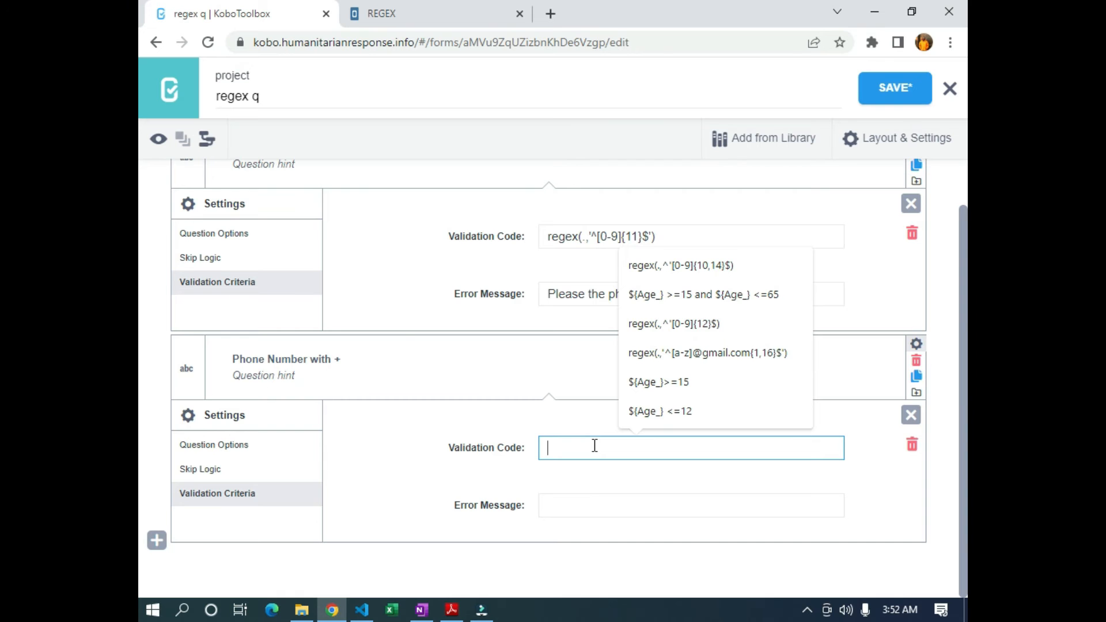
key(ctrl+plus)
key(ctrl+plus)
key(ctrl+plus)
scroll(581, 446, down, 3)
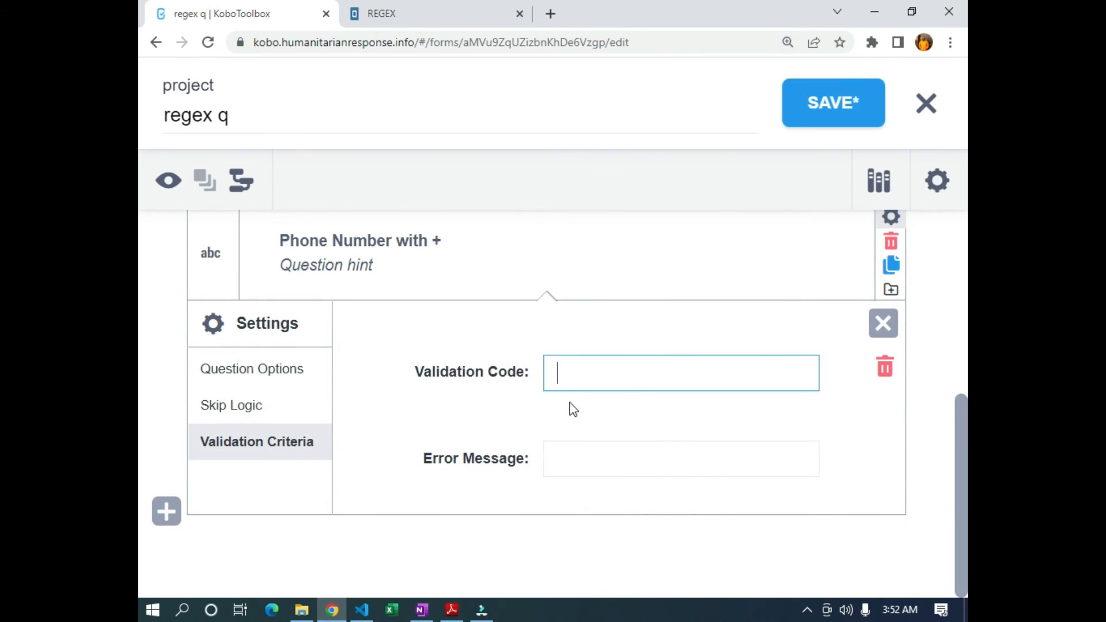
text(regex)
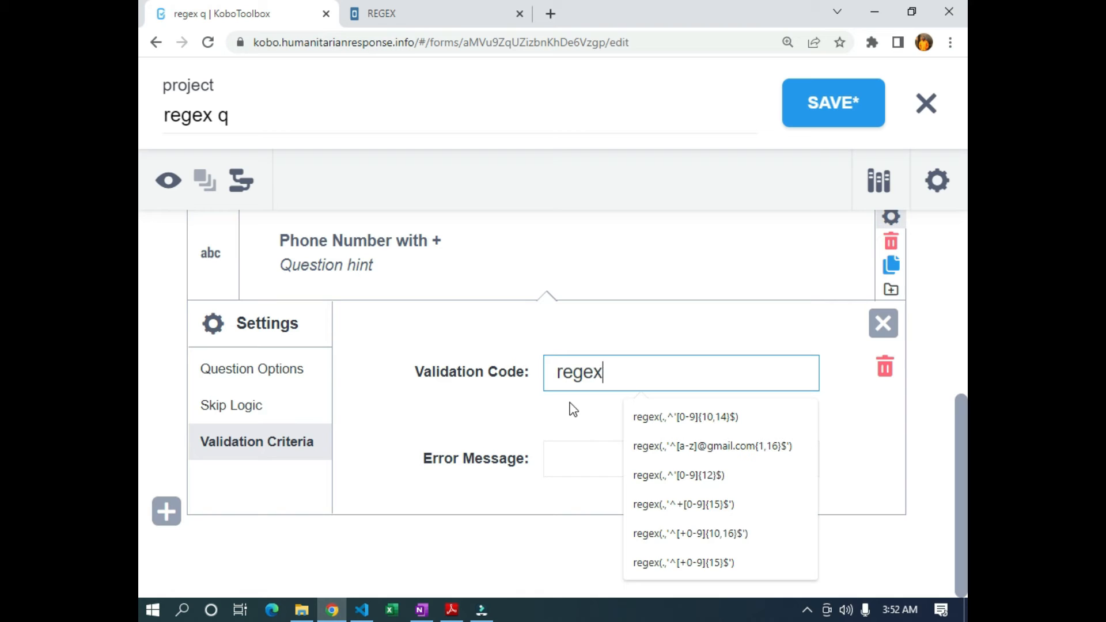
text((.,')
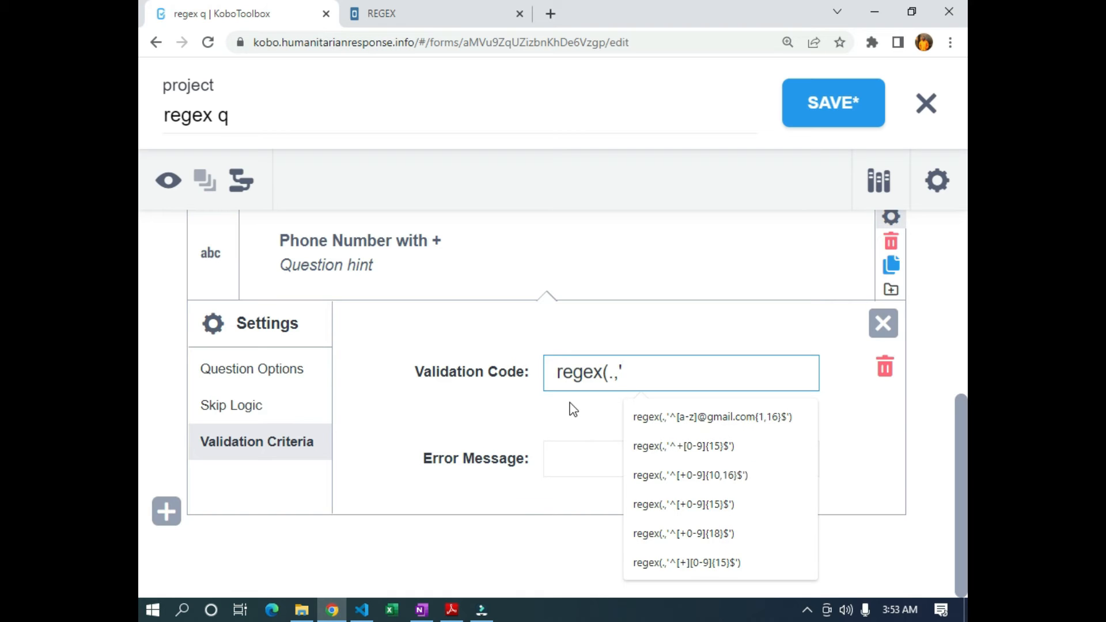
text(^[)
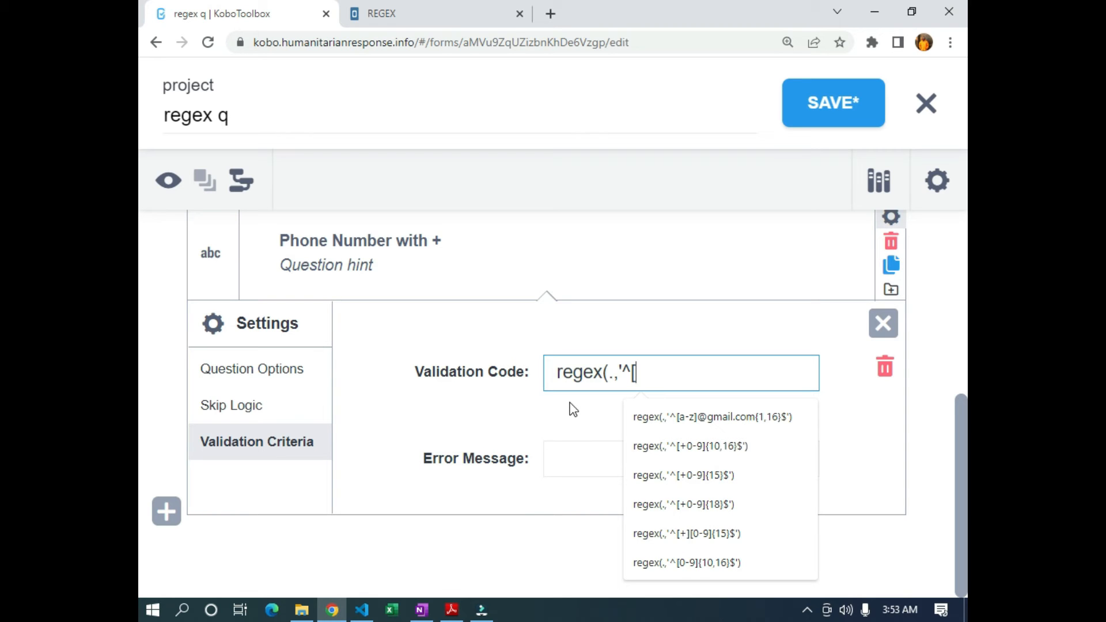
text(+)
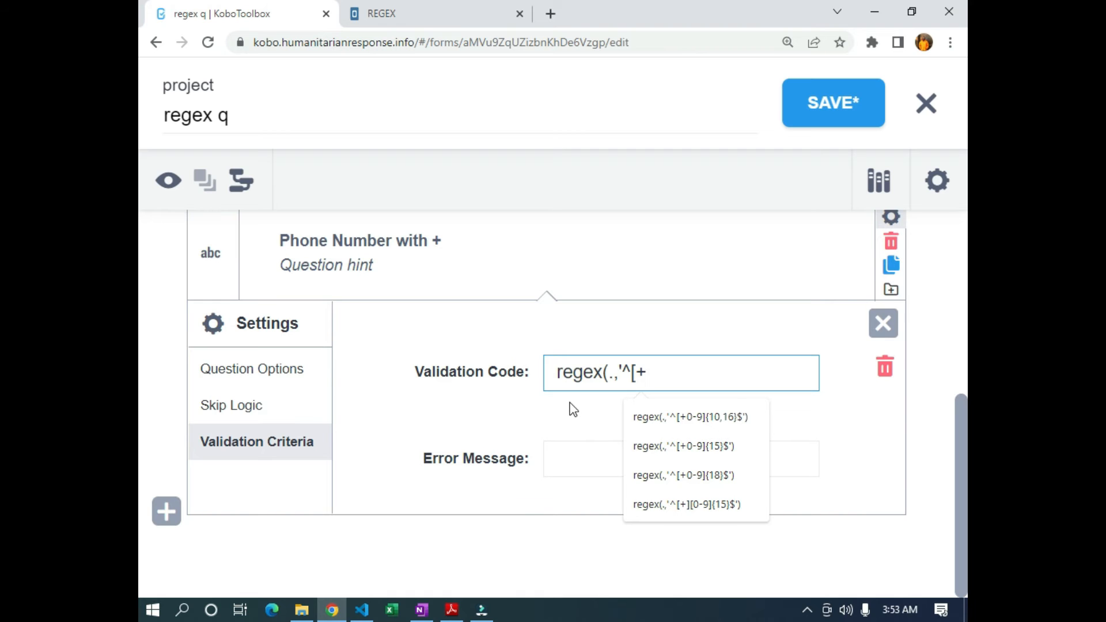
text(0)
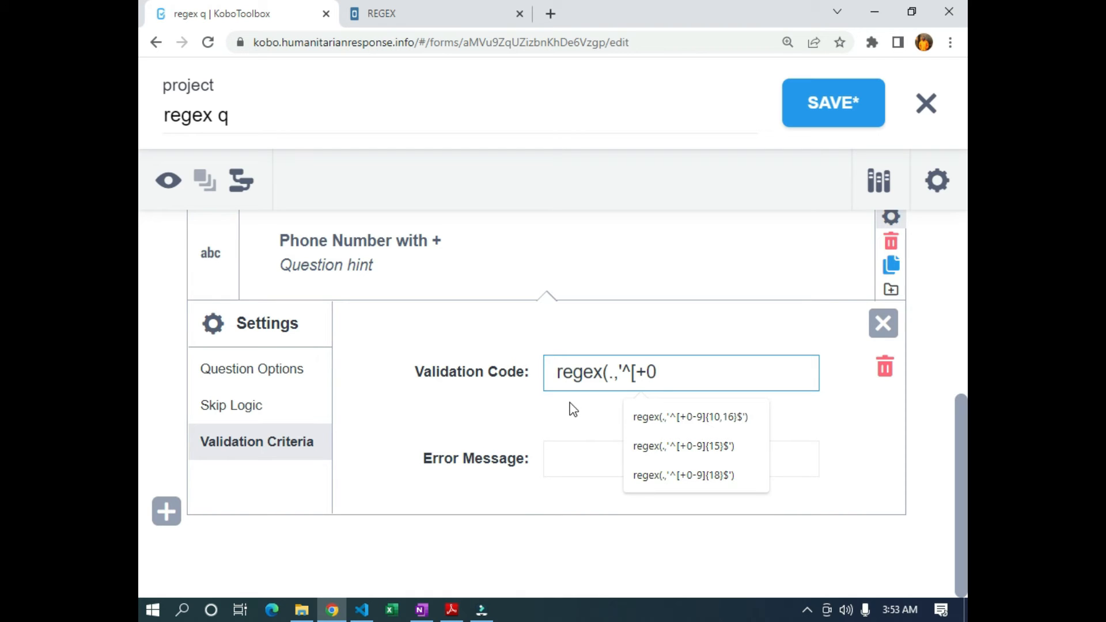
text(-)
text(9])
text({12)
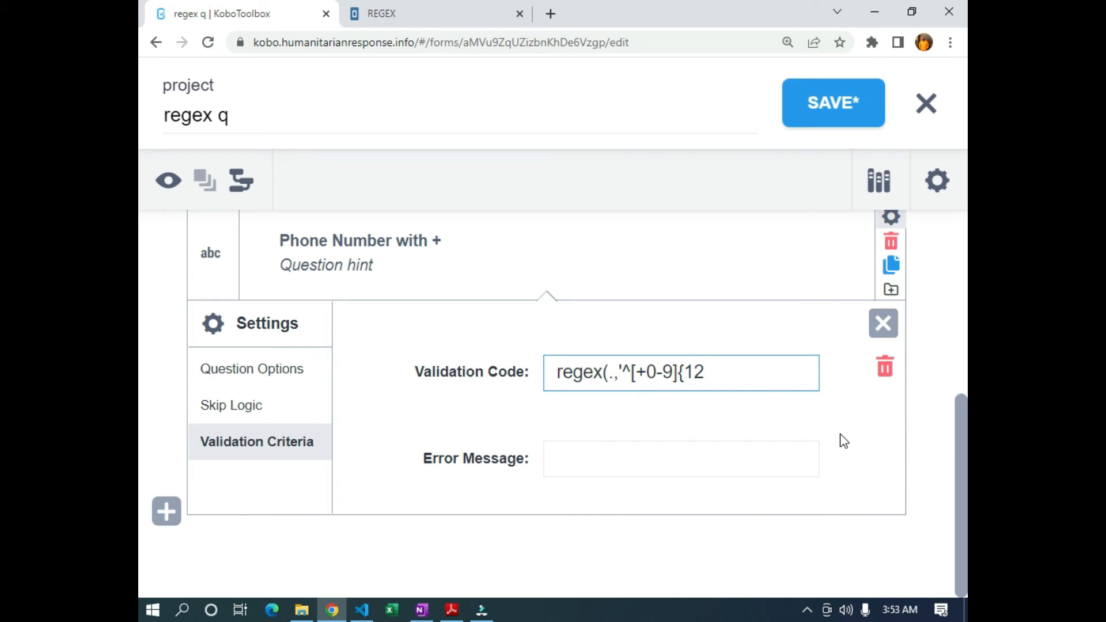
text(,15})
key(BackSpace)
text(6)
key(Right)
text($'))
Highlight the +, 0-9 range and {12,16} length limits within the code to review them
double_click(641, 372)
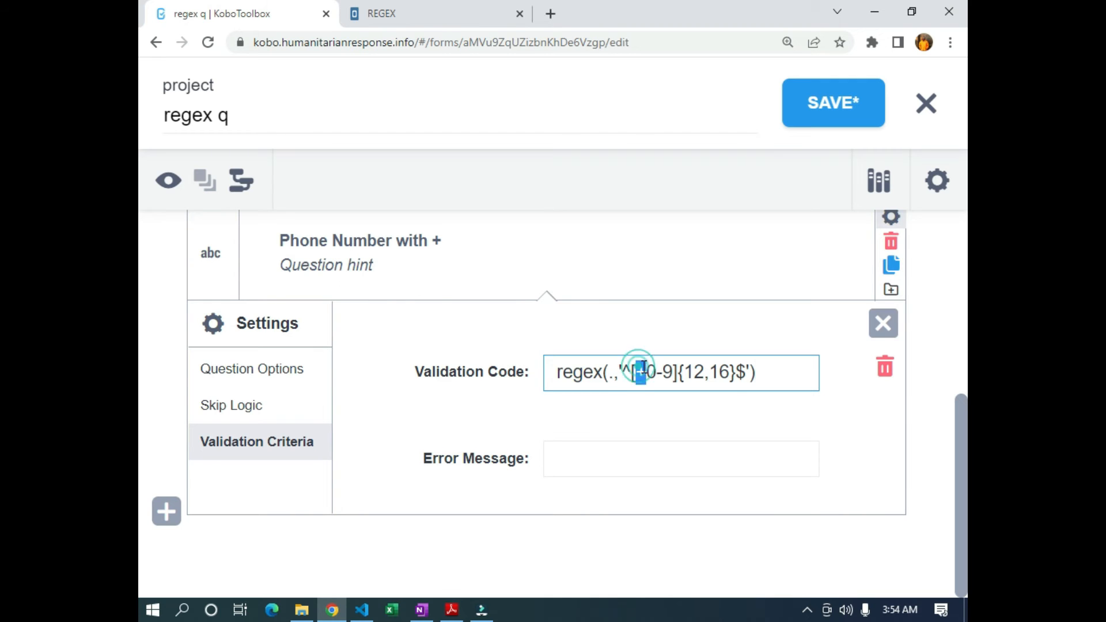
drag(646, 372, 672, 371)
click(697, 372)
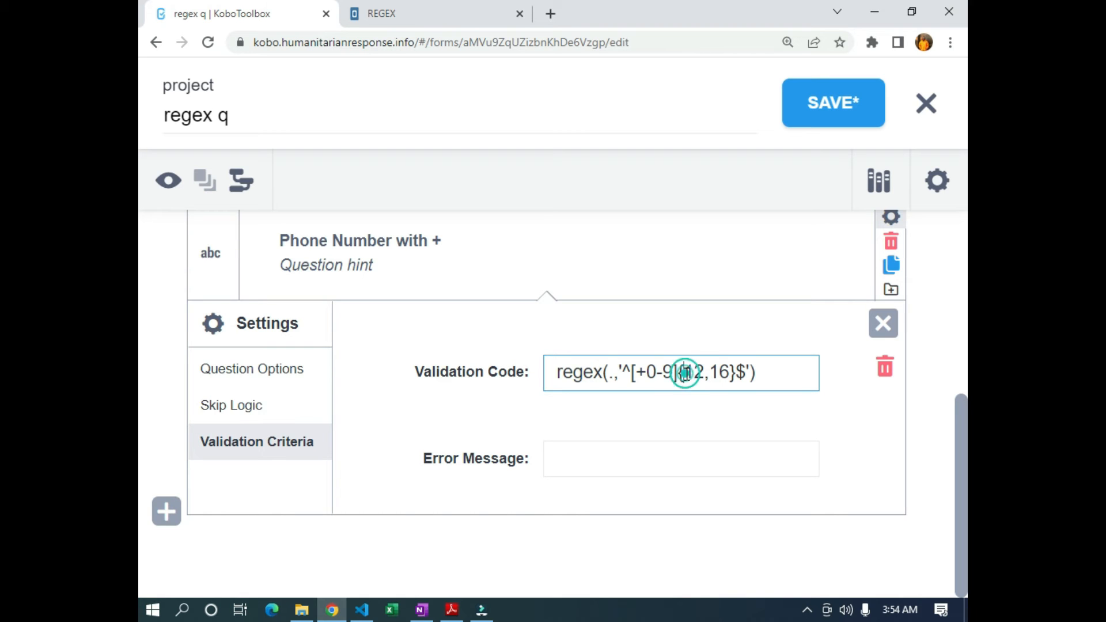
drag(684, 373, 730, 373)
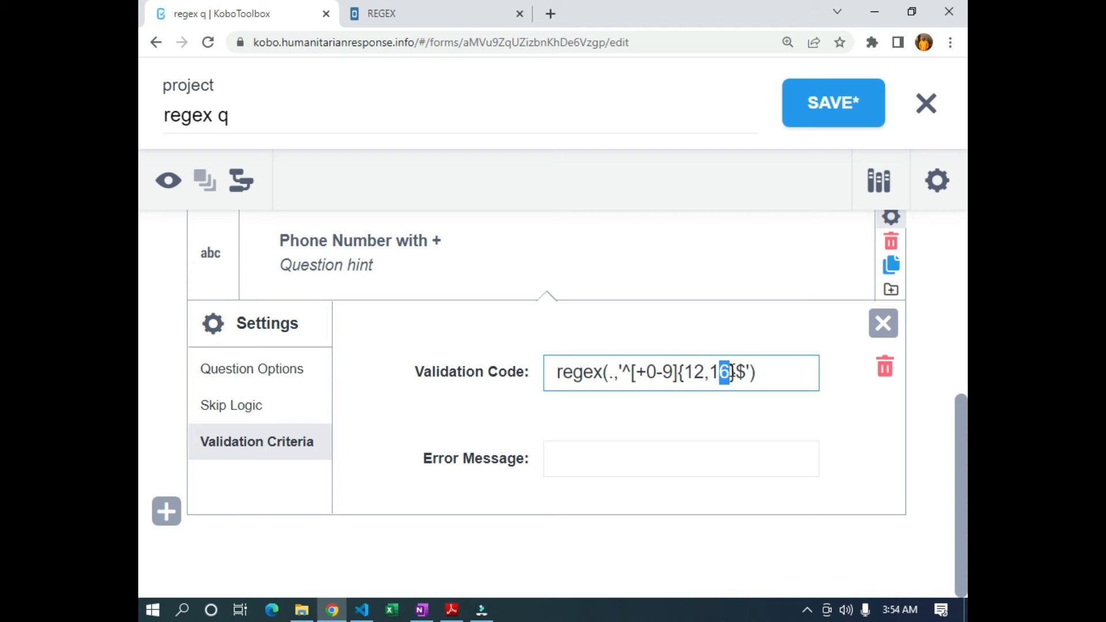
drag(704, 373, 689, 373)
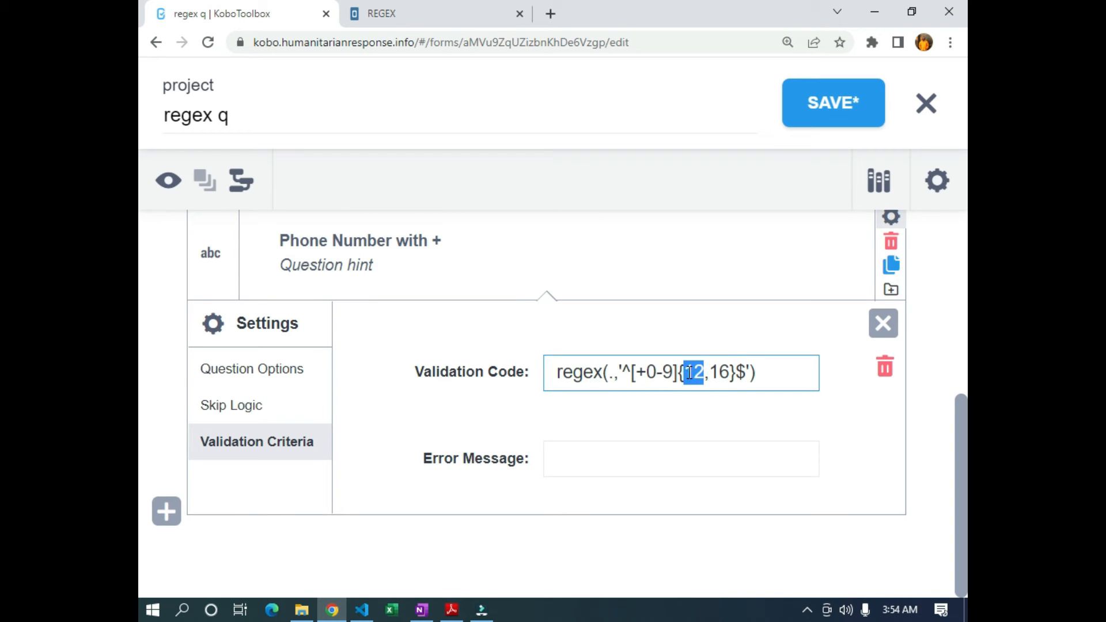
Reuse the earlier phone error message, editing it to 'at least 11 digits and it should start with + sign'
click(598, 461)
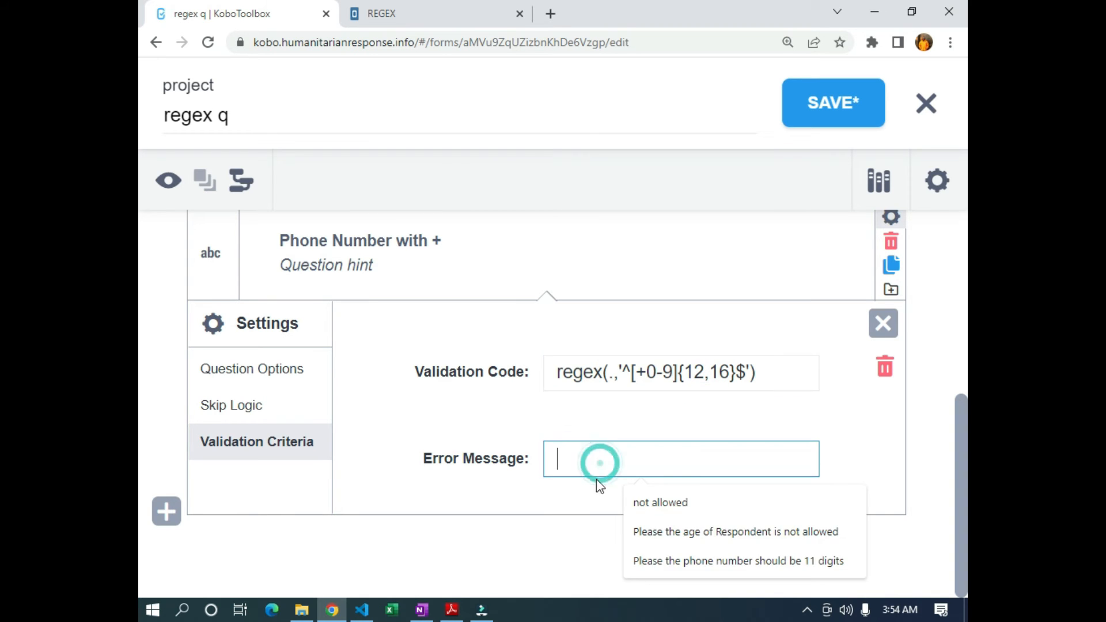
click(668, 564)
click(770, 459)
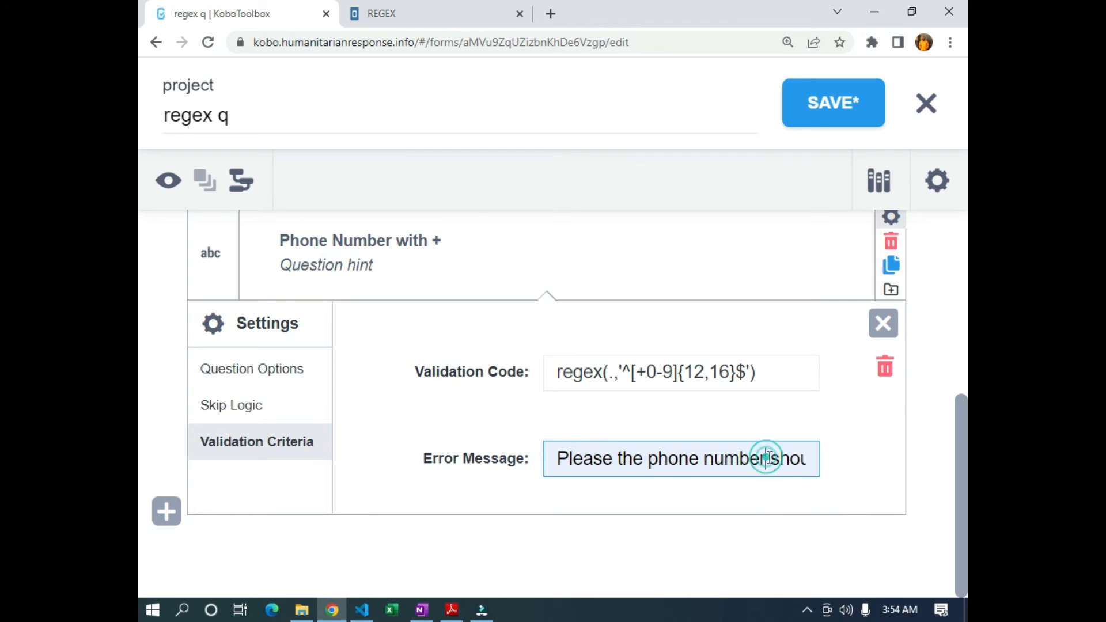
key(Right)
key(Right)
key(Right)
key(Right)
key(Right)
key(Right)
key(Right)
key(Right)
key(Right)
key(Right)
key(Right)
key(Right)
key(Right)
key(Right)
key(Right)
key(Right)
key(Right)
key(Right)
key(Right)
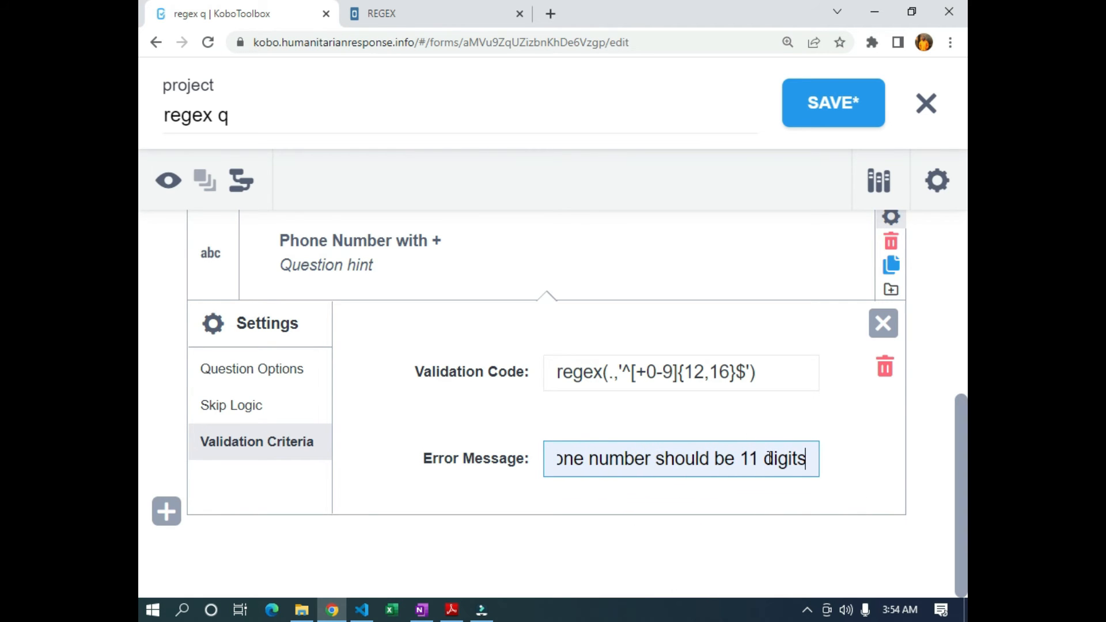
key(Left)
key(Left)
key(Left)
key(Left)
key(Left)
key(Left)
key(Left)
key(Left)
key(Left)
text(aty)
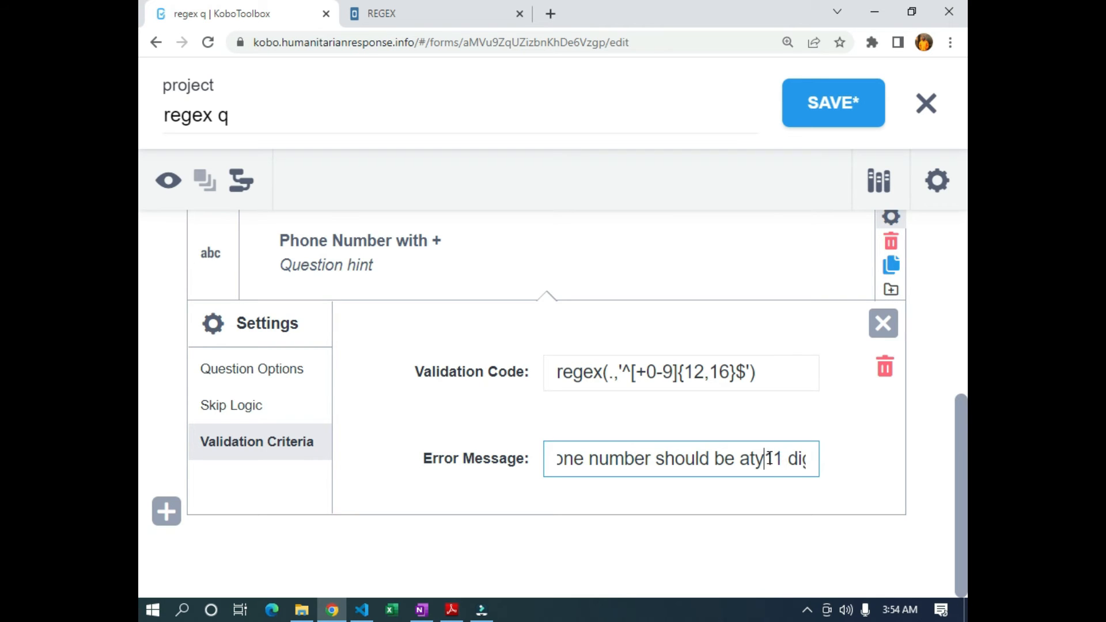
key(BackSpace)
key(BackSpace)
text(least)
key(Right)
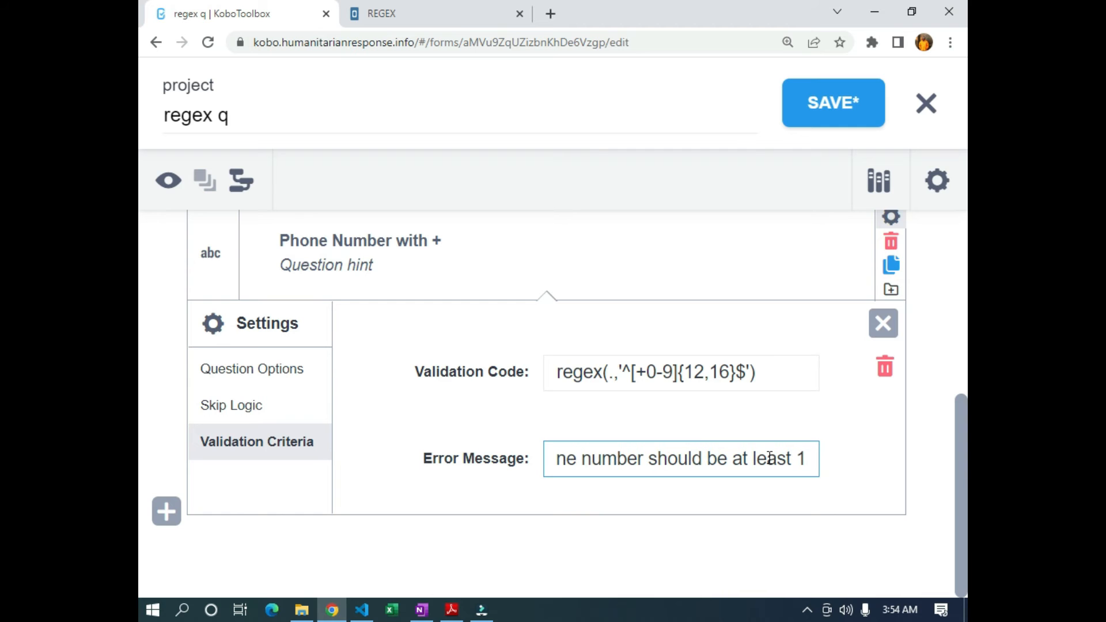
key(Right)
key(Right)
key(Right)
key(Right)
key(Right)
key(Right)
key(Right)
key(Right)
text(and it should start with)
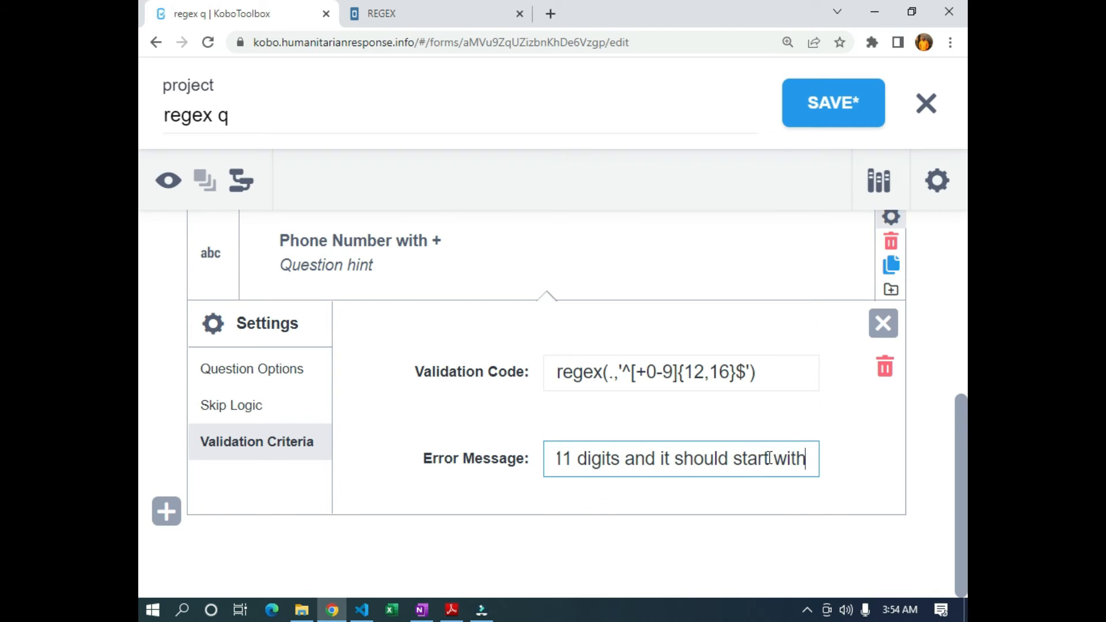
text( + )
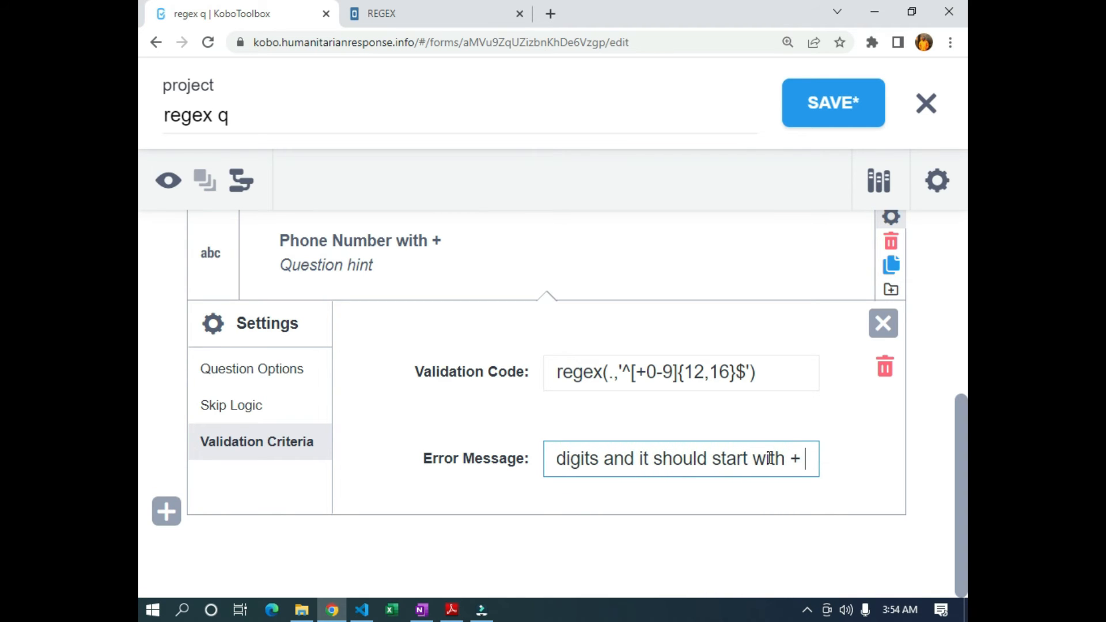
text(sign)
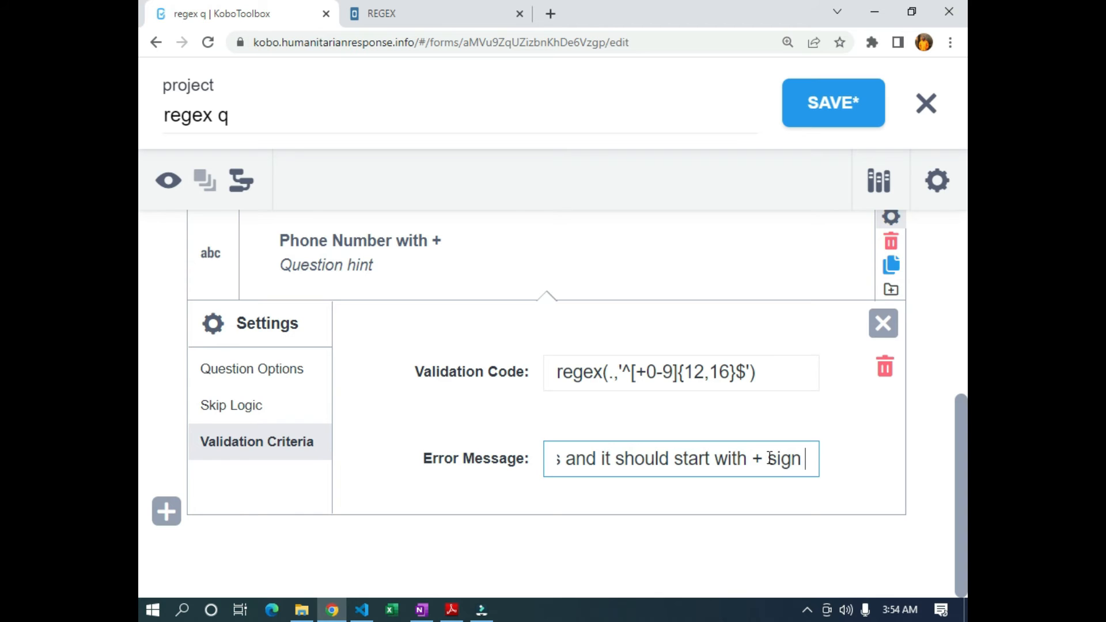
Close the question settings, zoom back out, and save the form
click(883, 323)
key(ctrl+minus)
key(ctrl+minus)
key(ctrl+minus)
key(ctrl+minus)
key(ctrl+minus)
key(ctrl+minus)
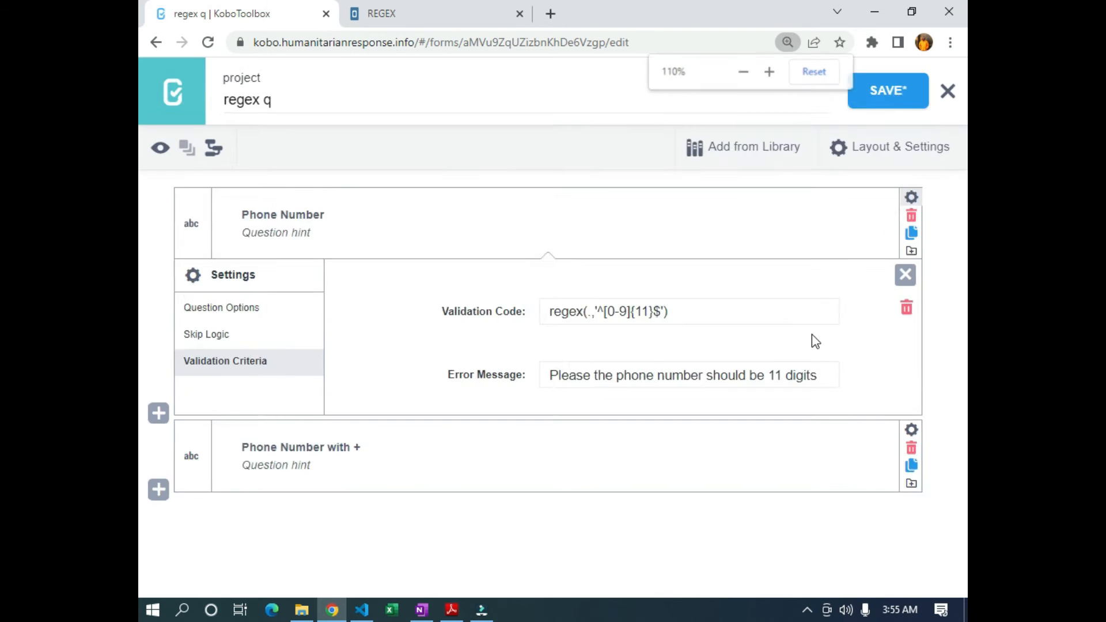
click(921, 87)
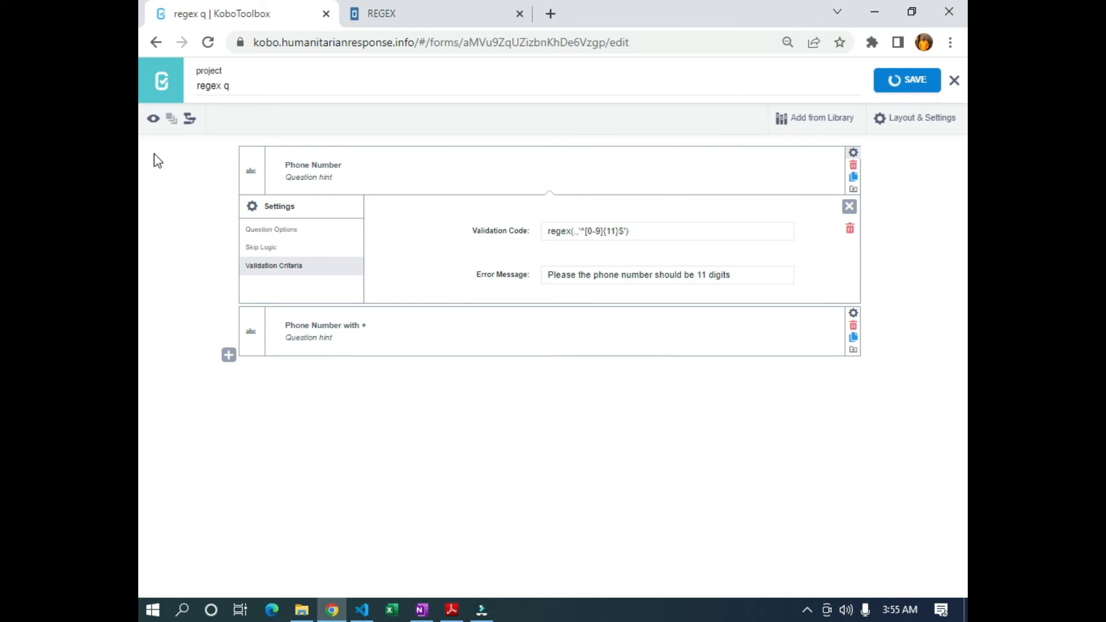
click(152, 118)
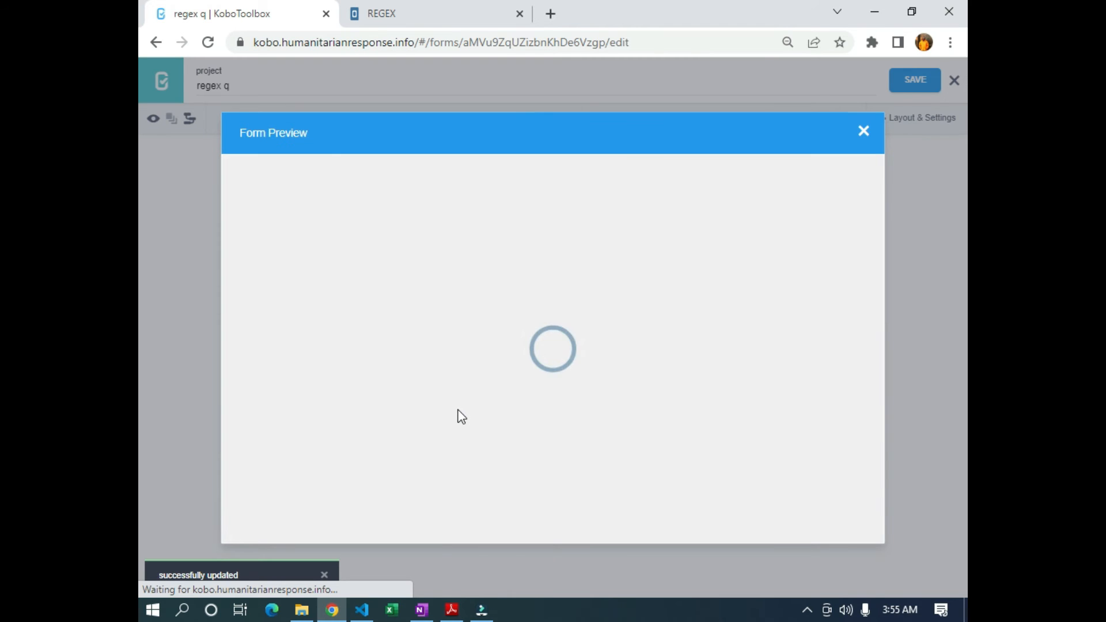
click(438, 346)
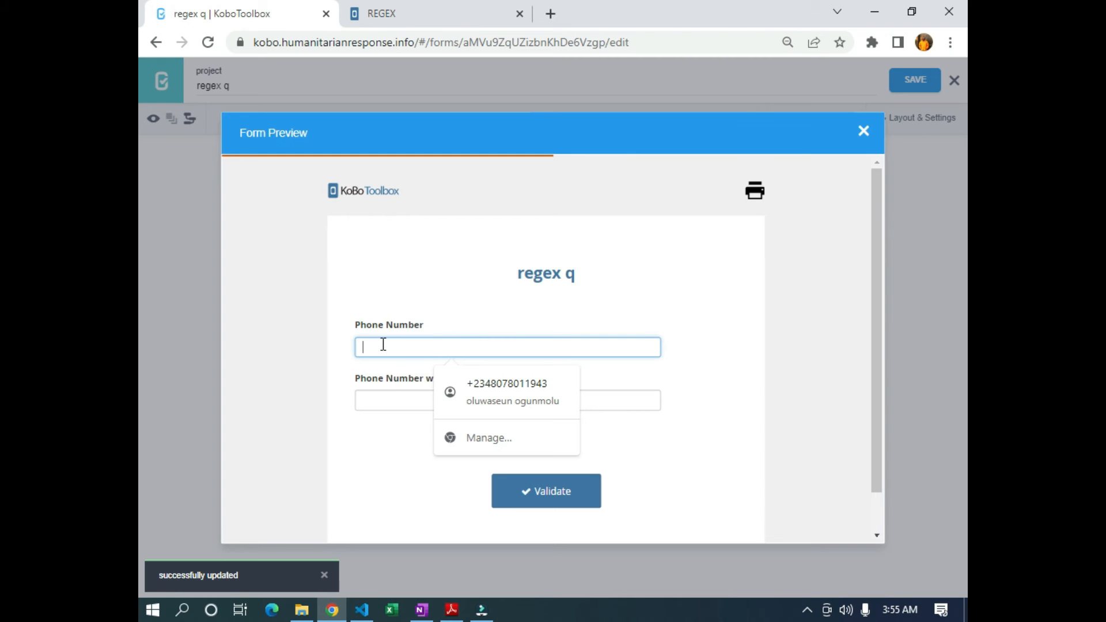
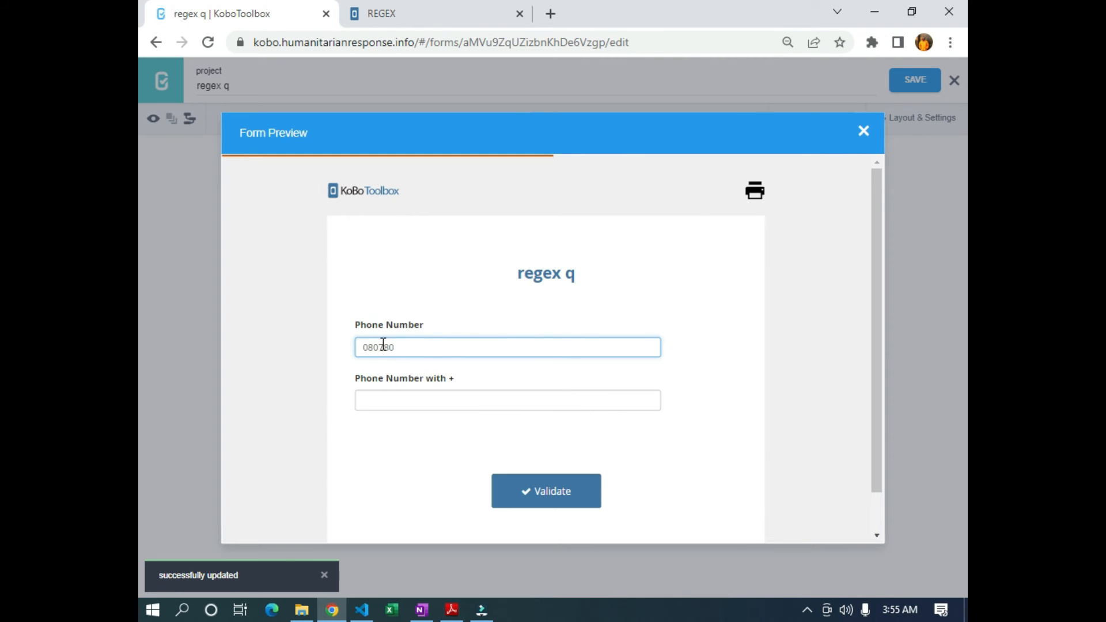
click(386, 398)
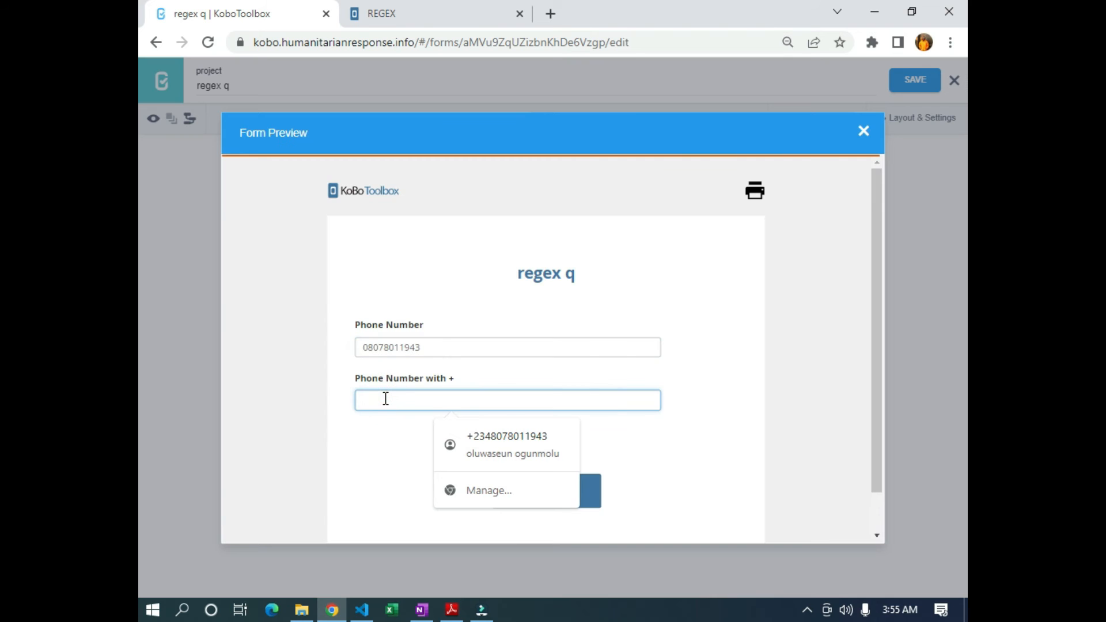
click(507, 440)
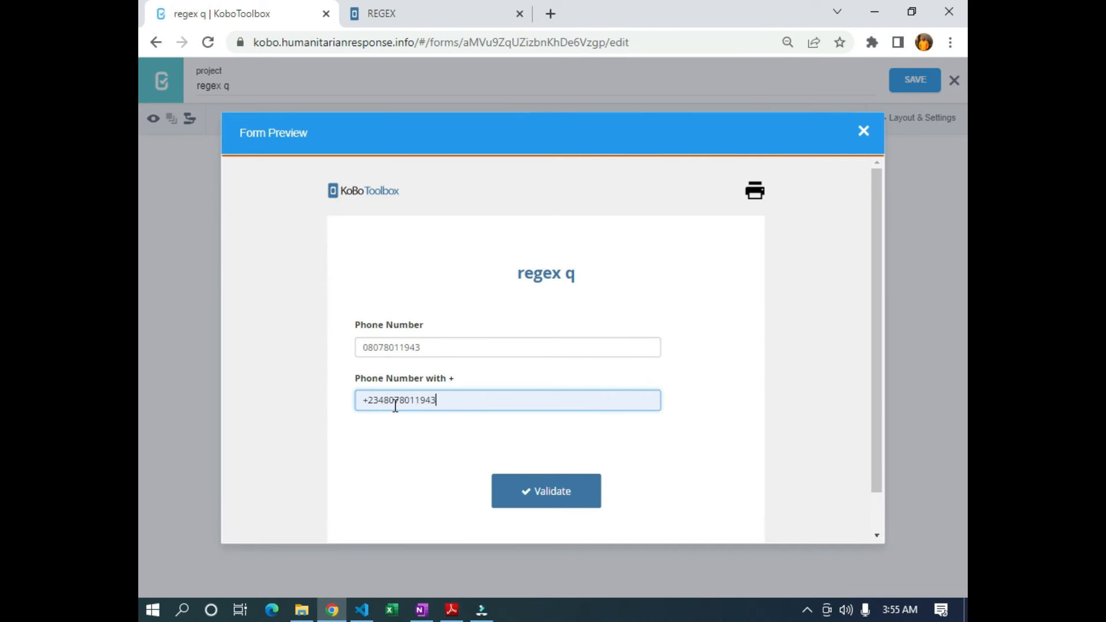
click(671, 361)
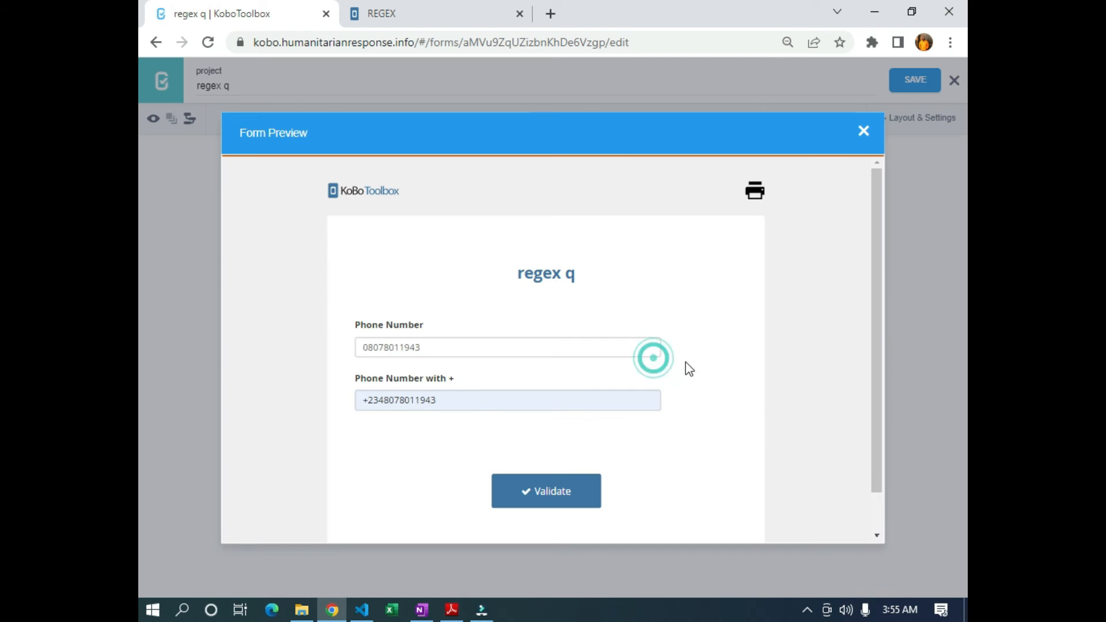
click(452, 402)
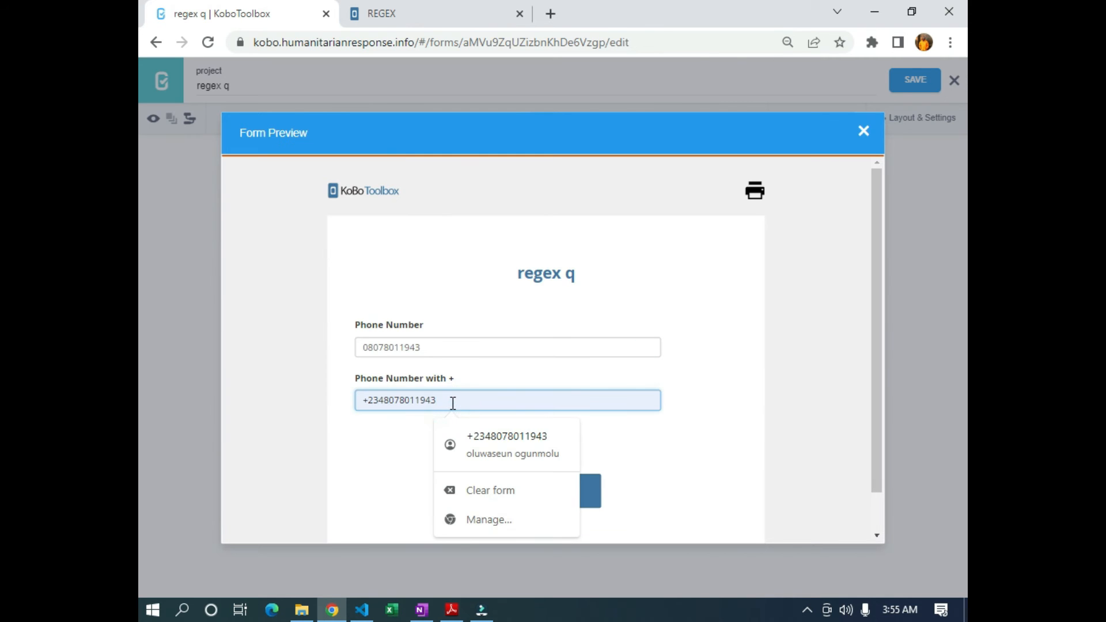
text(2222)
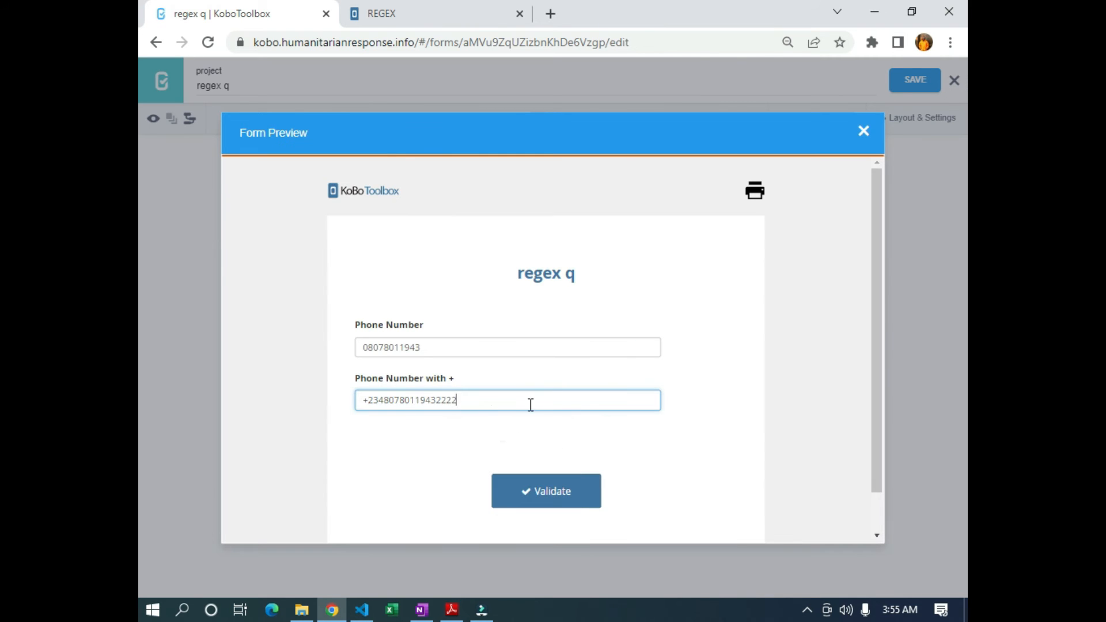
text(2222222)
click(701, 417)
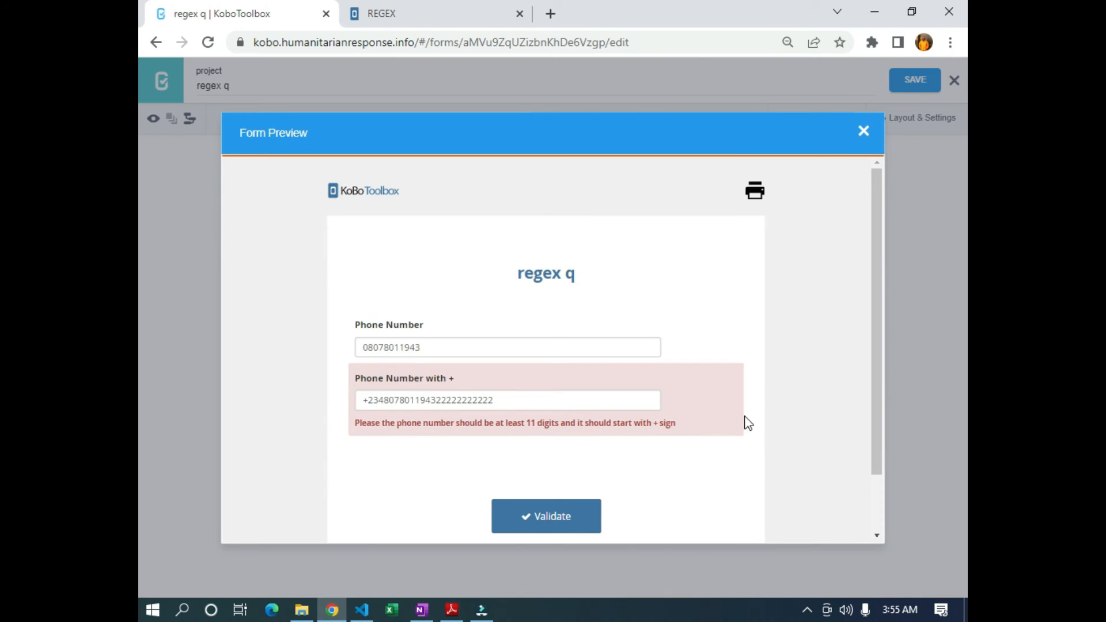
drag(516, 397, 440, 397)
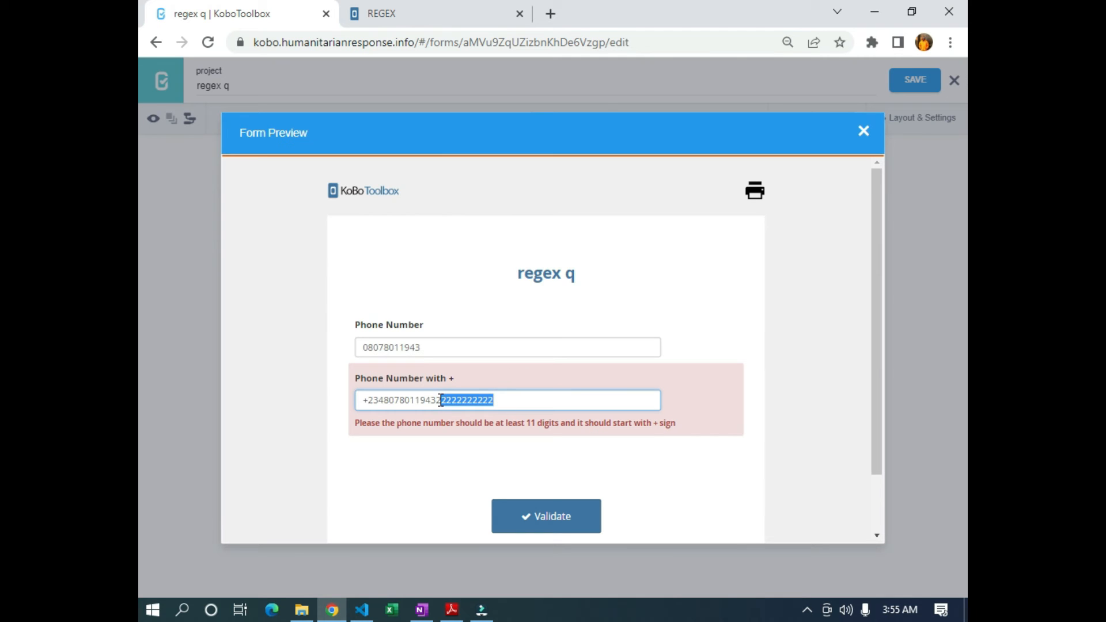
key(BackSpace)
key(BackSpace)
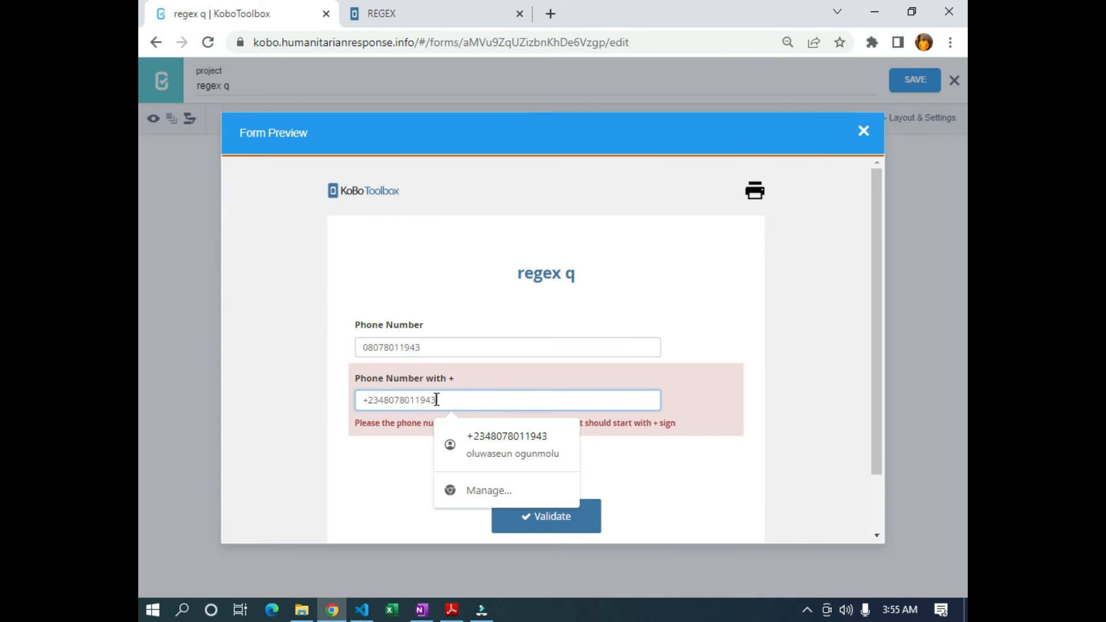
click(758, 477)
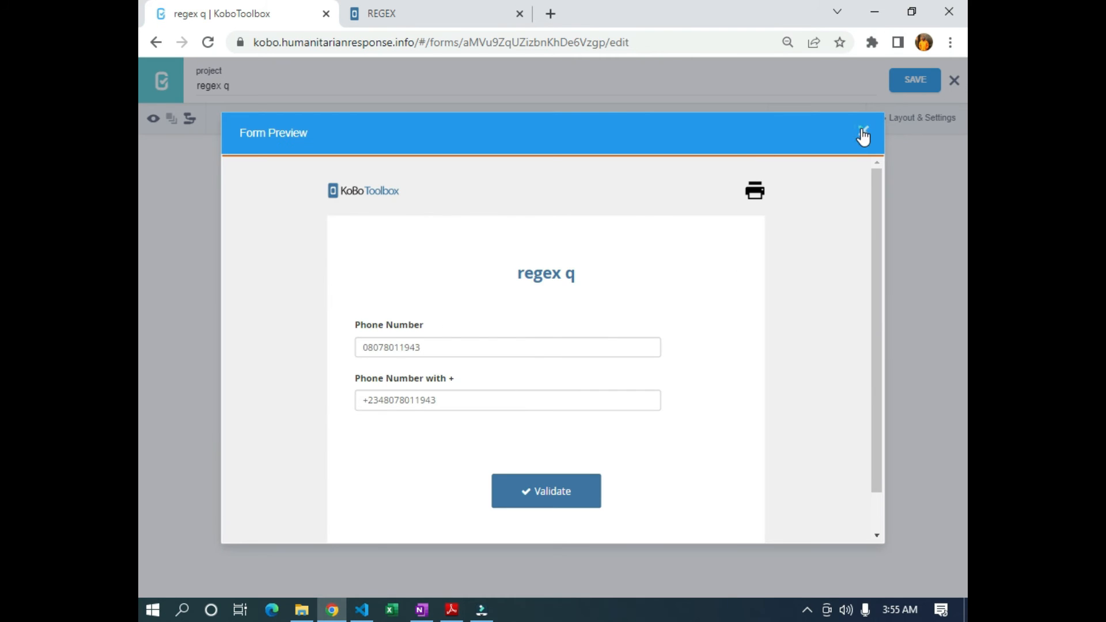
click(863, 131)
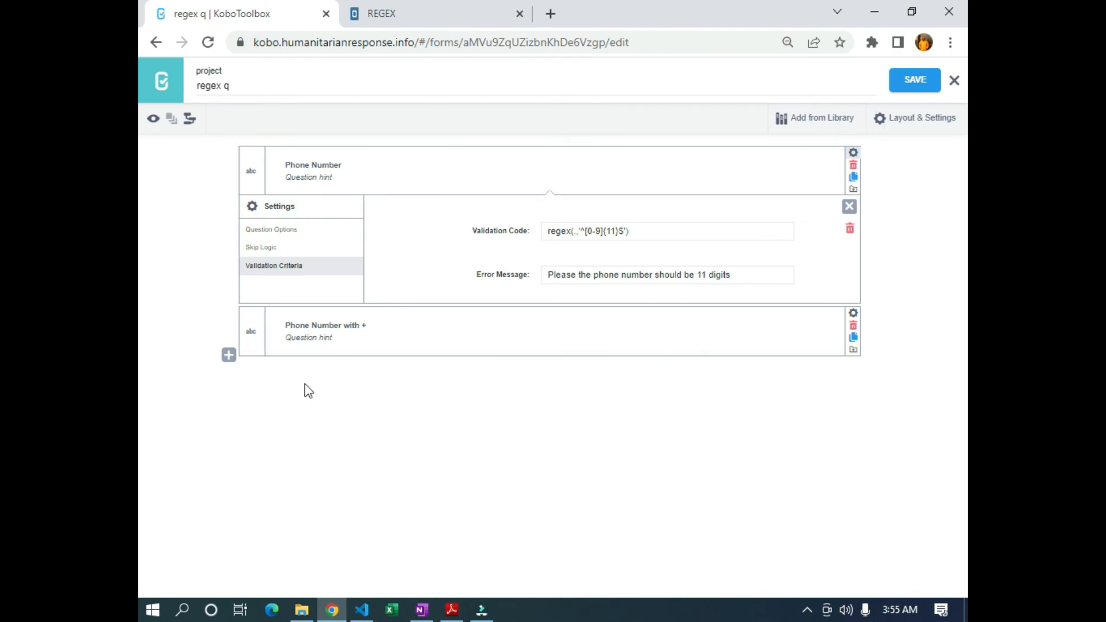
Add a Text question labelled 'Email with gmail.com'
click(217, 348)
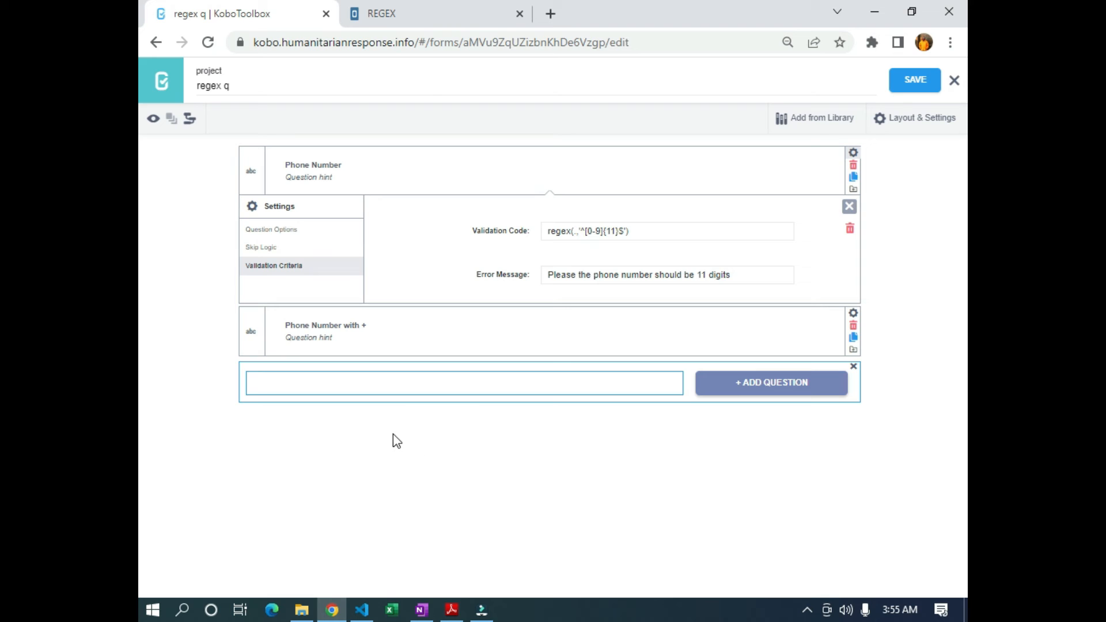
text(Email with gmail)
key(BackSpace)
text(.com)
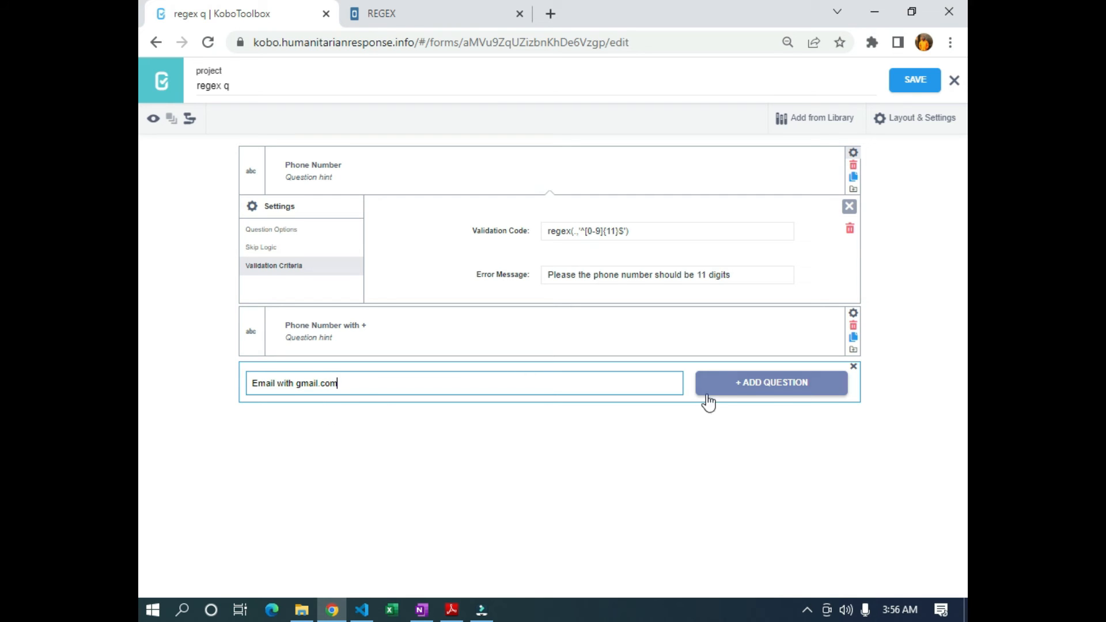
click(748, 382)
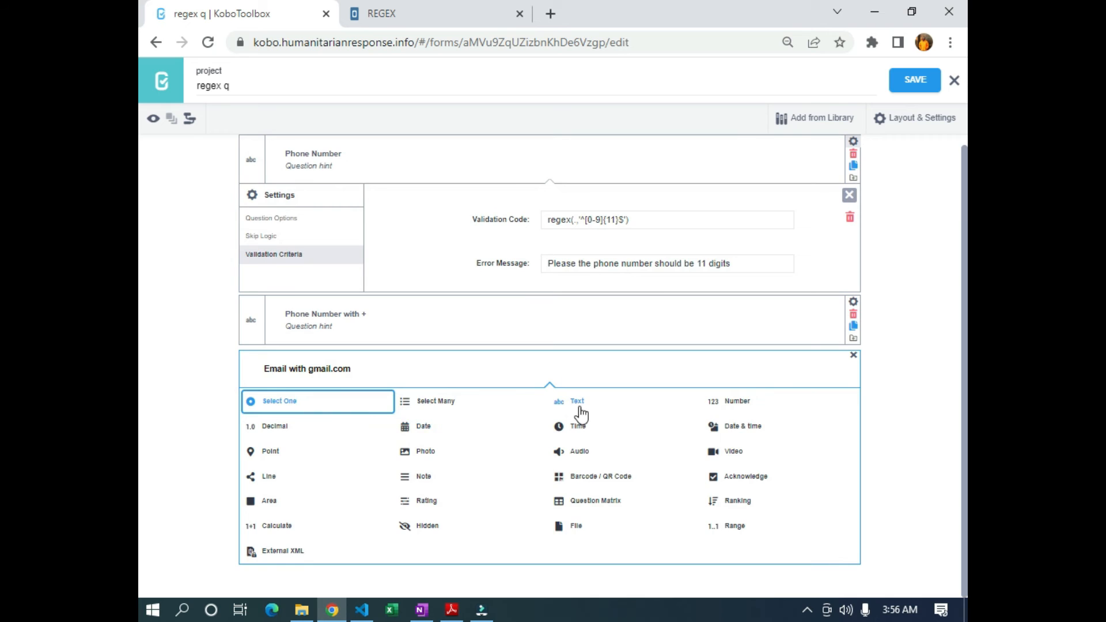
click(578, 403)
Set the email question's appearance to numbers and bring up its Validation Criteria
click(853, 366)
scroll(593, 438, down, 2)
click(563, 532)
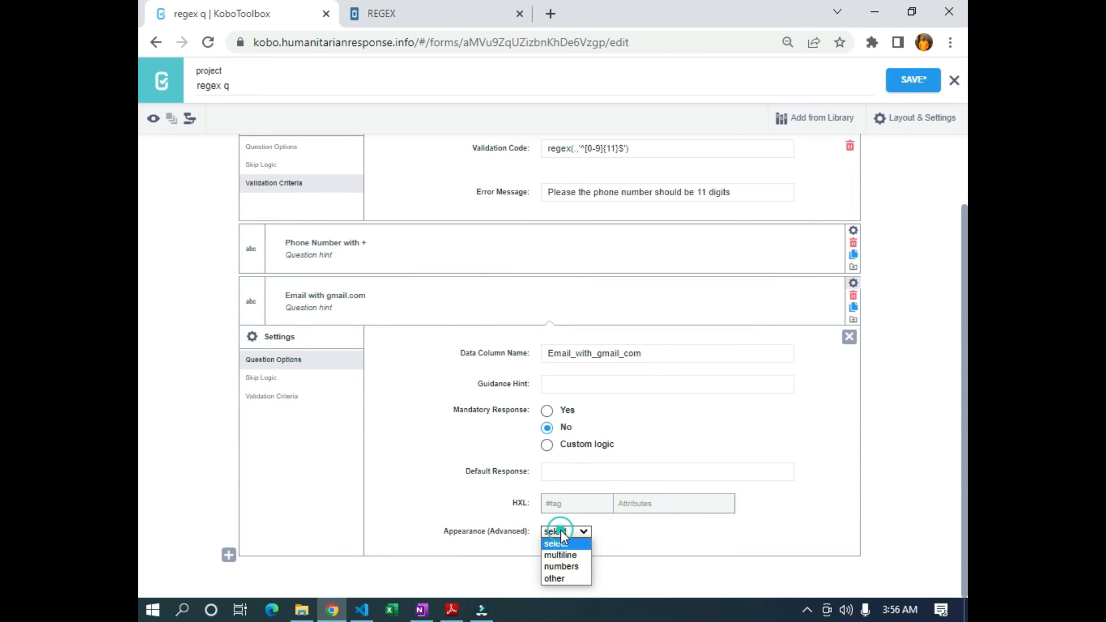
click(556, 569)
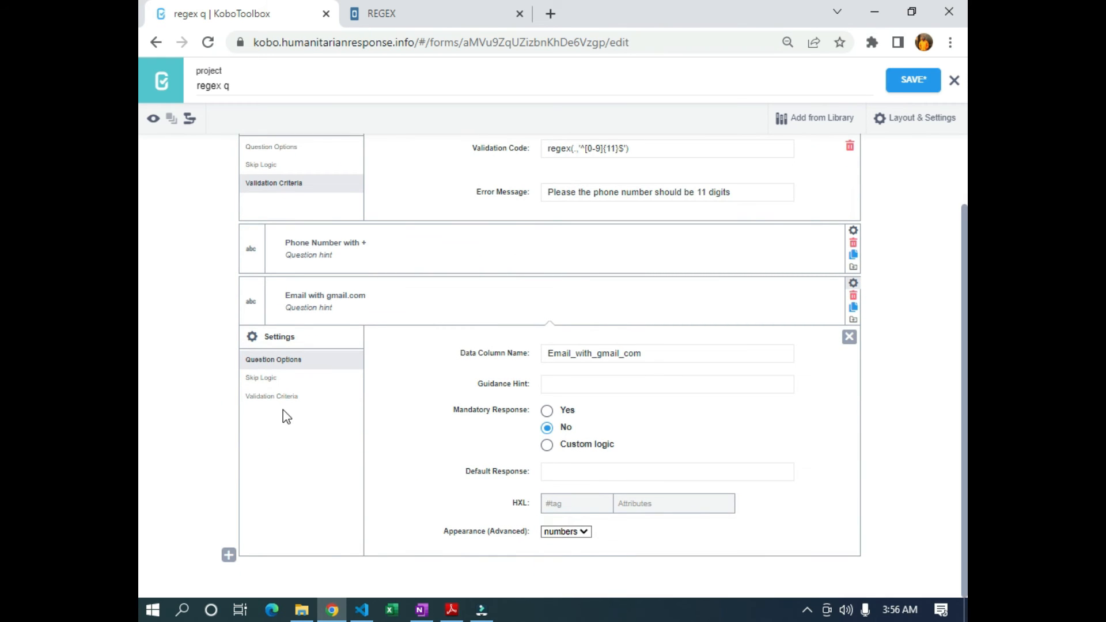
click(274, 398)
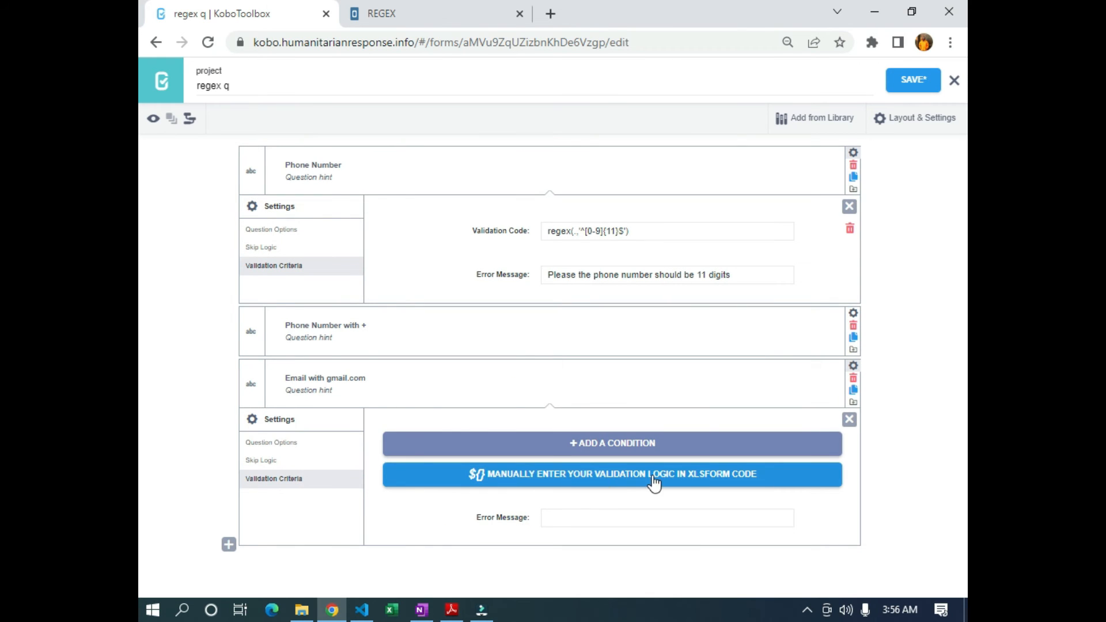
Switch to manual XLSForm code and type regex(.,'^[a-z] as the email validation, zooming in
click(694, 476)
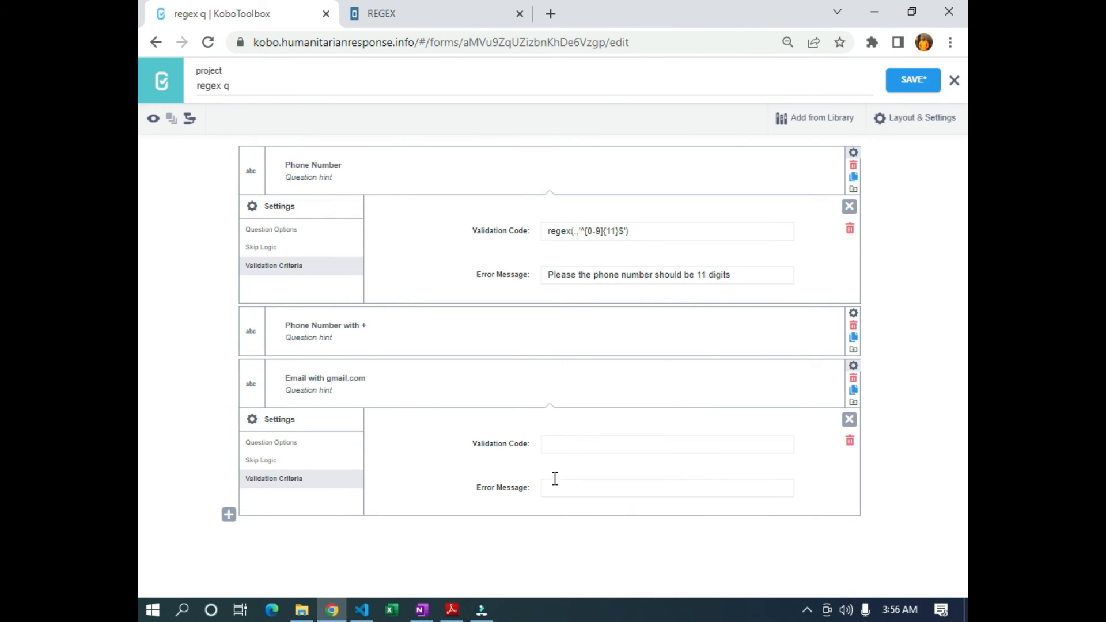
click(562, 444)
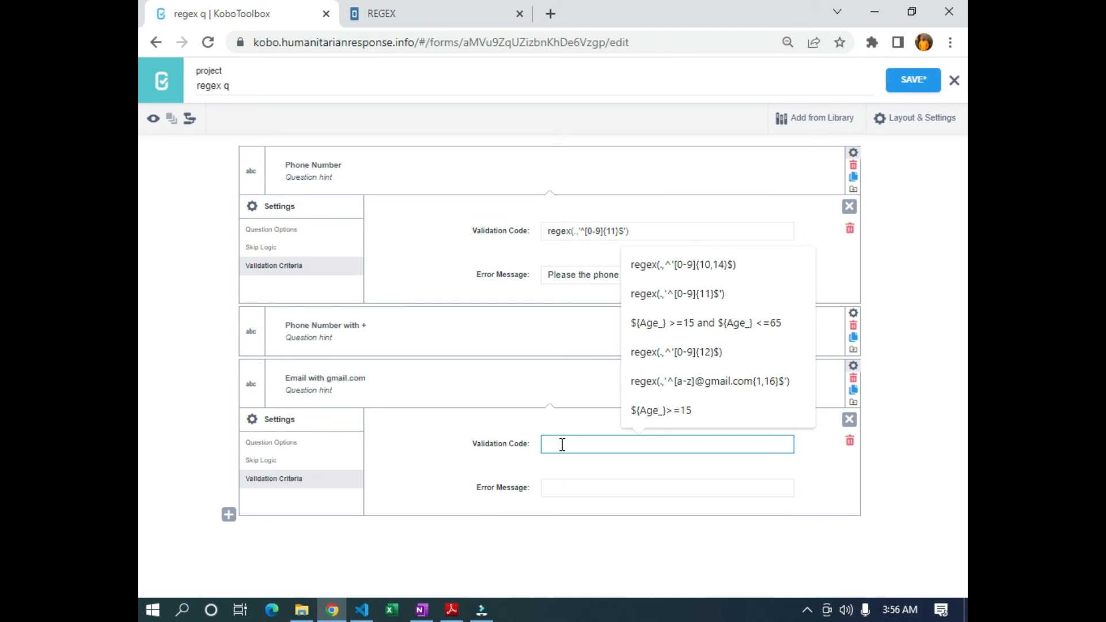
key(ctrl+plus)
key(ctrl+plus)
scroll(602, 504, down, 2)
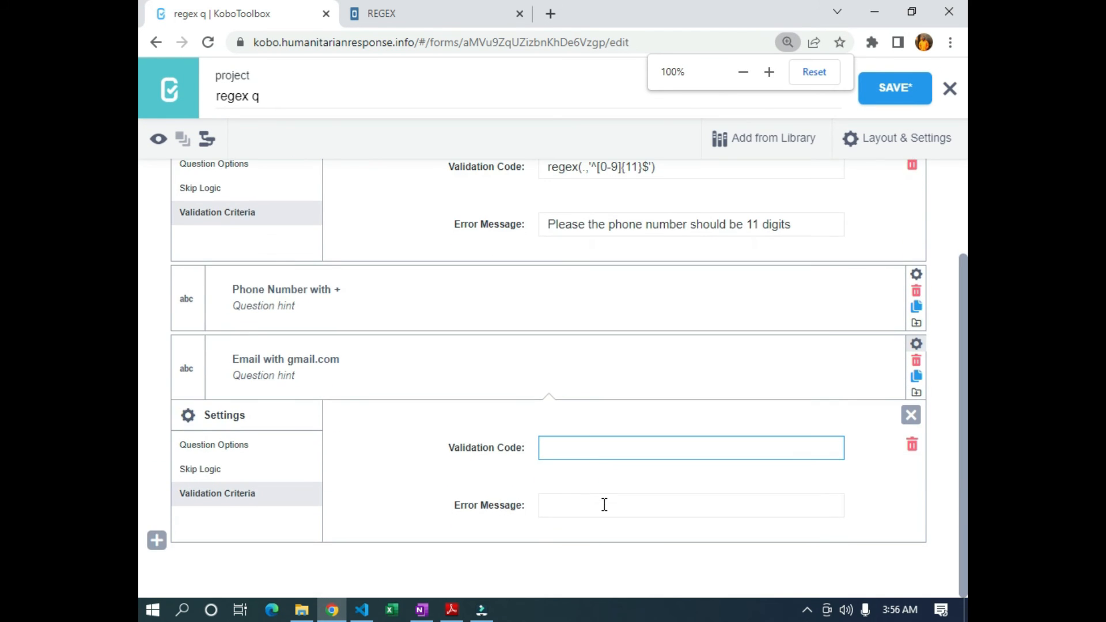
key(ctrl+plus)
click(582, 484)
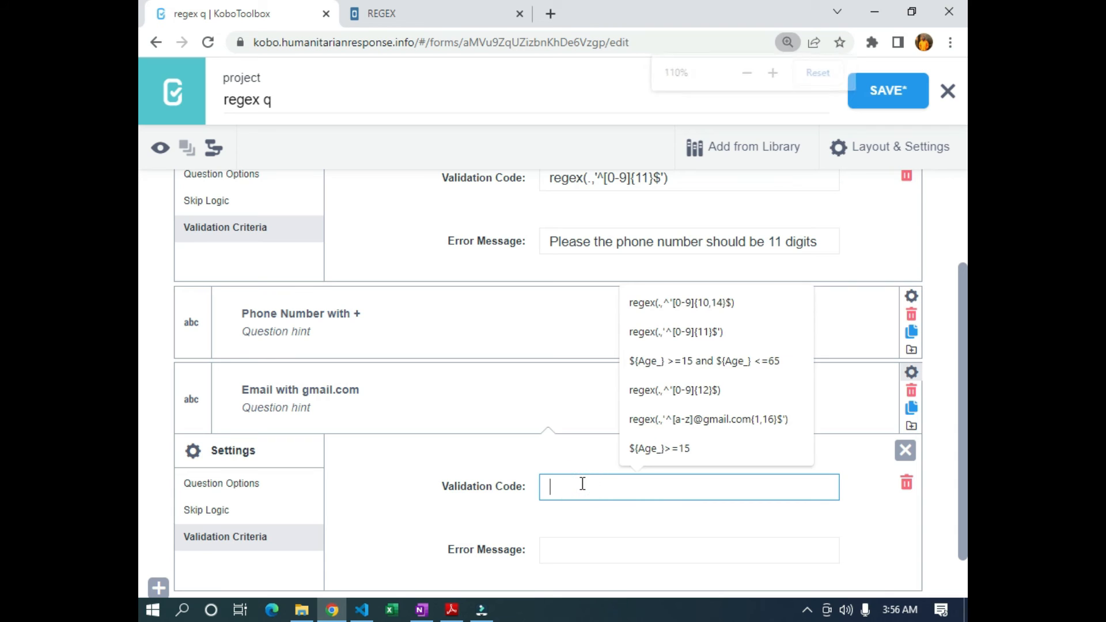
text(regex(.,)
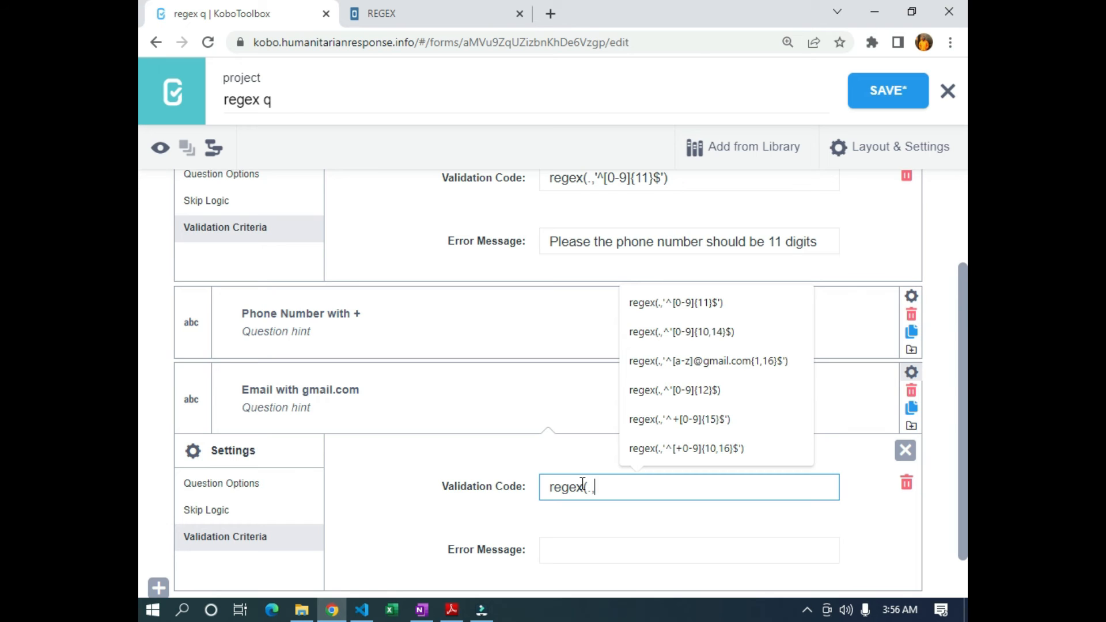
text(')
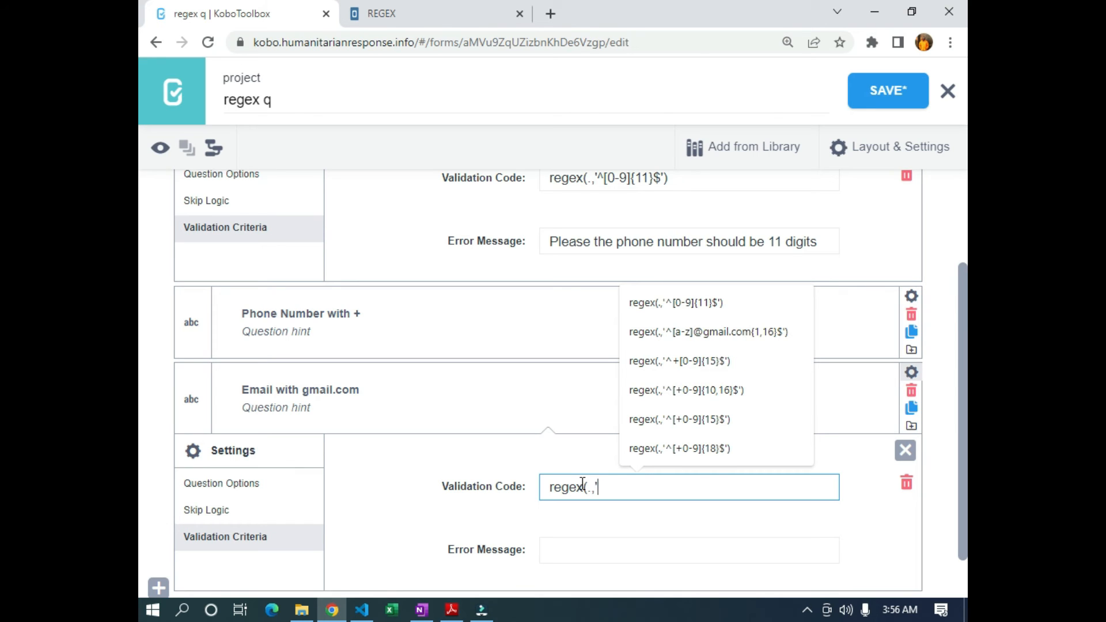
text(^)
text([)
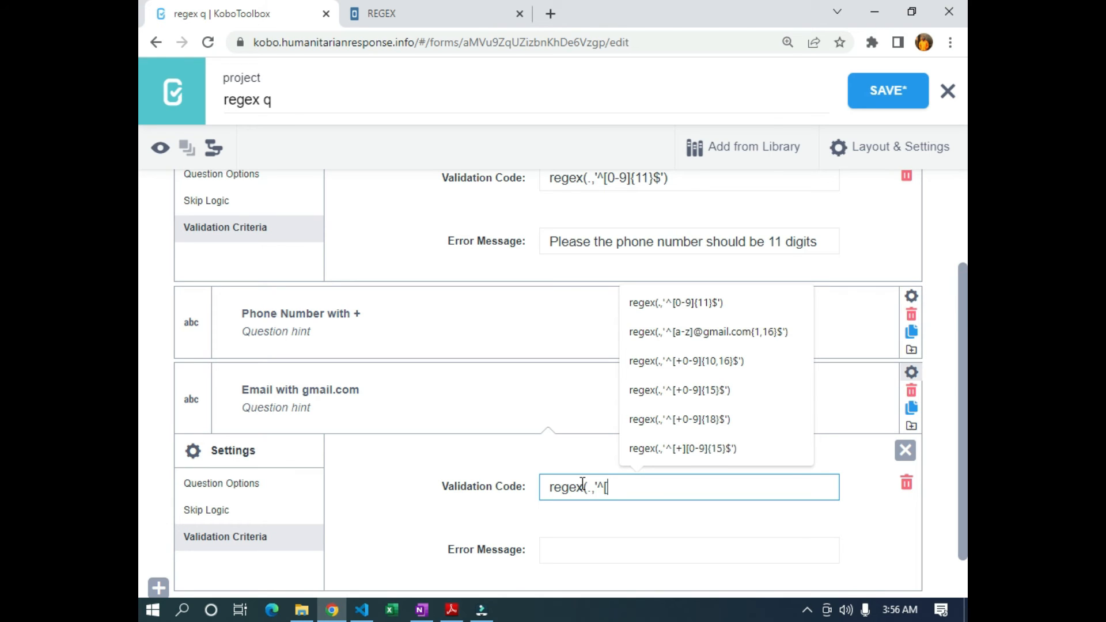
text(])
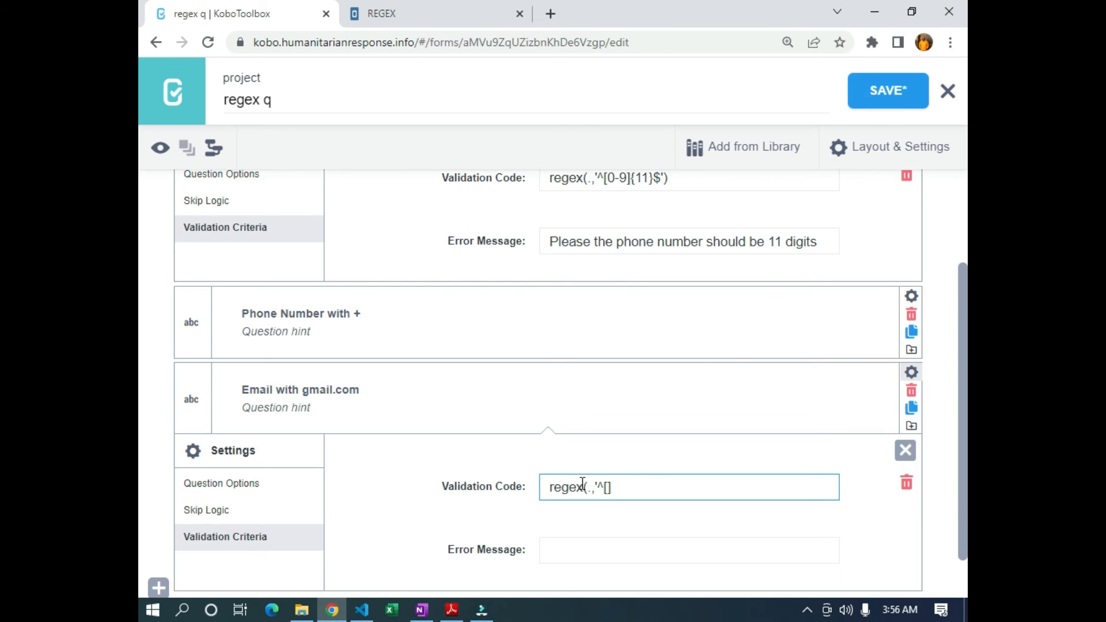
key(BackSpace)
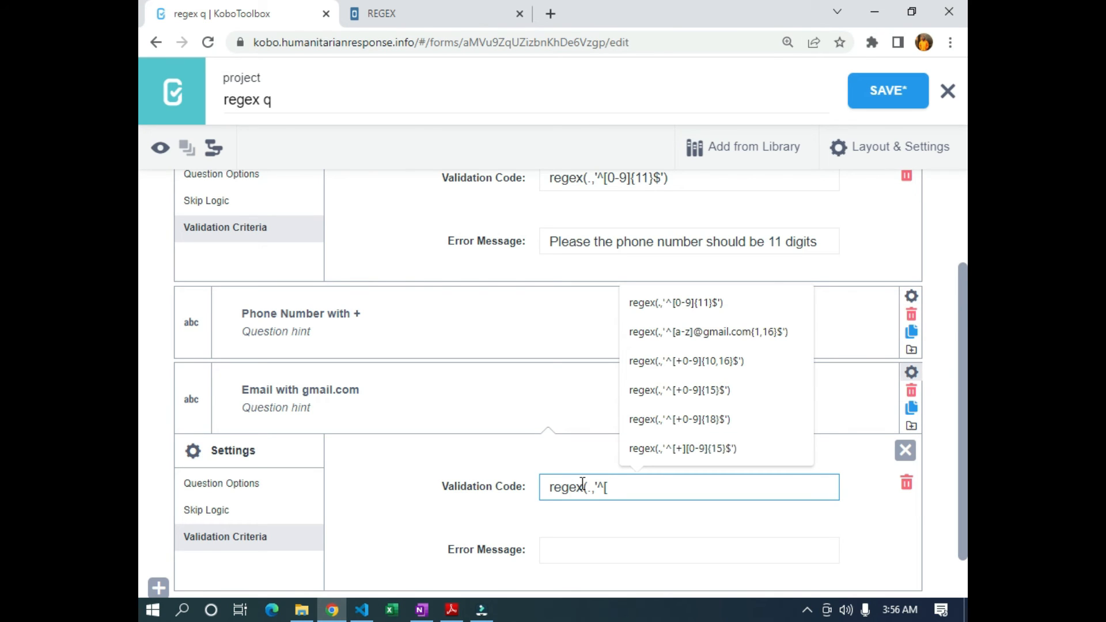
text(a)
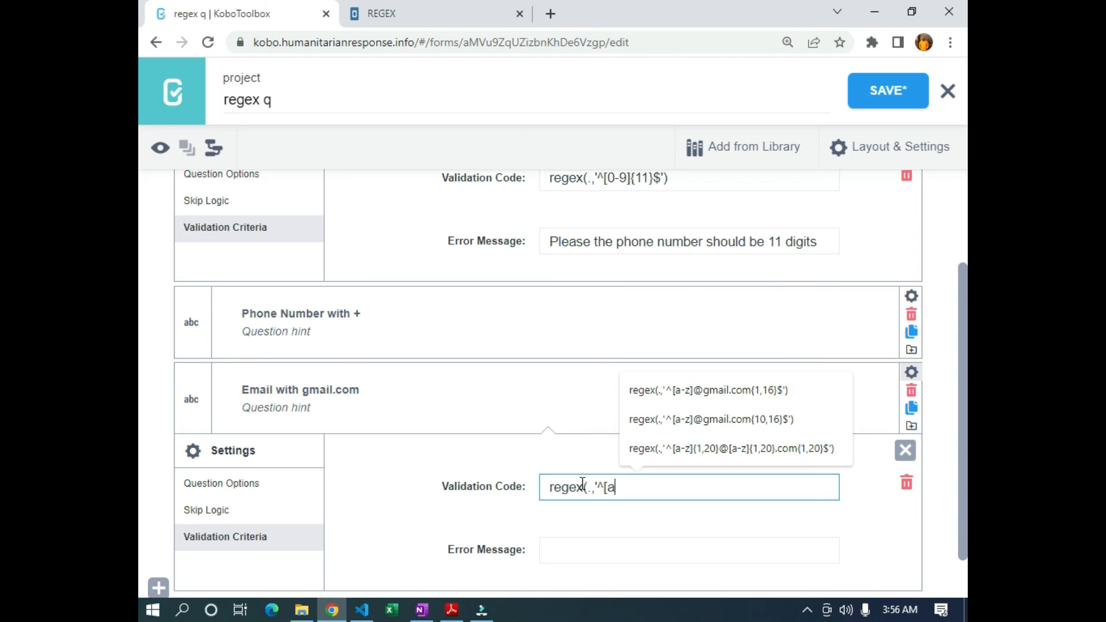
text(-z)
text(]{1,22}@GMAI)
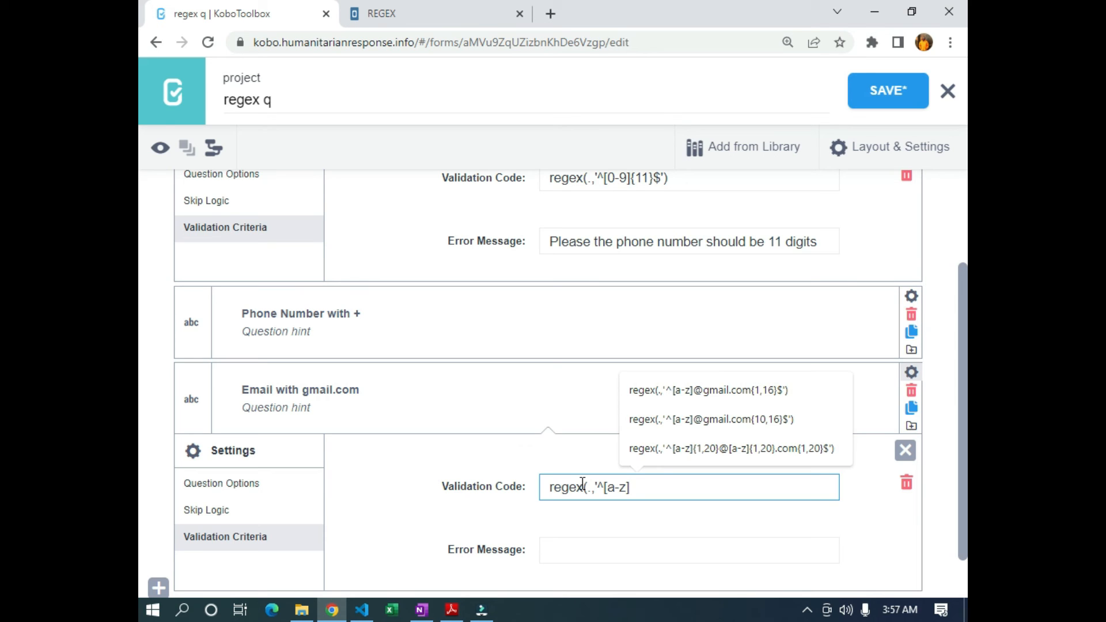
text({)
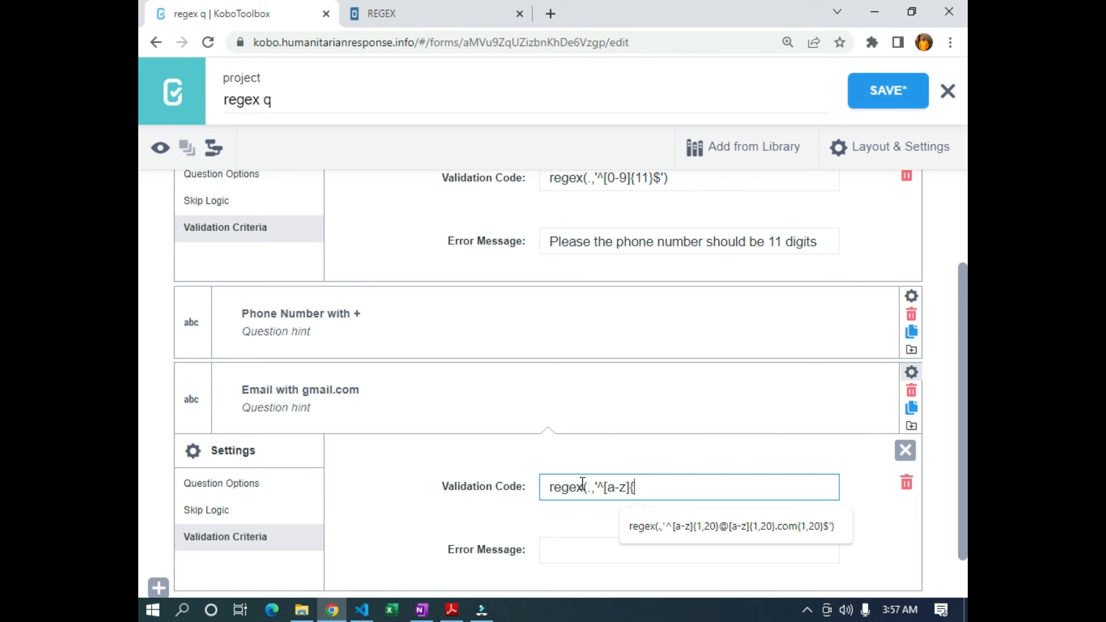
text(1,22)
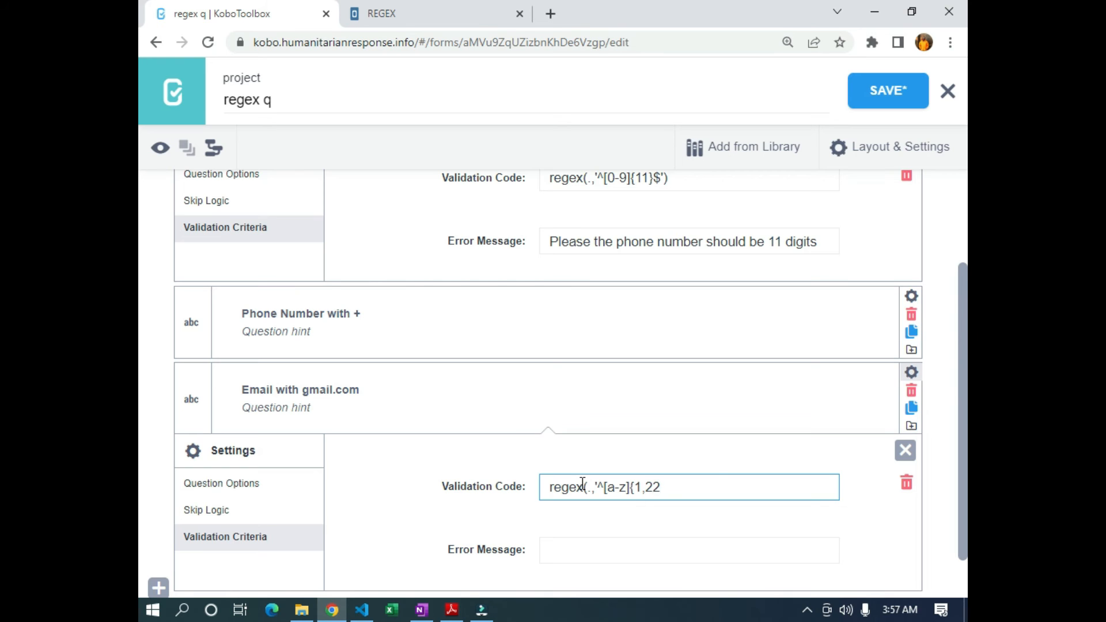
text(}@GMAI)
key(BackSpace)
key(BackSpace)
key(BackSpace)
key(BackSpace)
text(ga)
key(BackSpace)
text(mail.com)
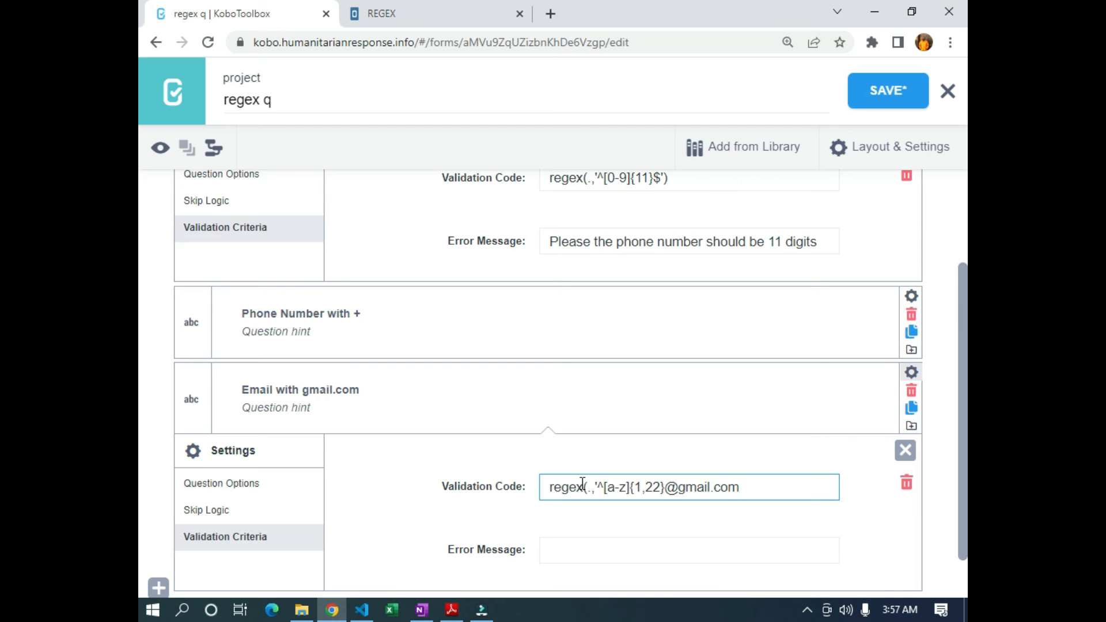
text($)
double_click(637, 487)
double_click(650, 486)
drag(665, 489, 747, 489)
click(763, 488)
key(ctrl+plus)
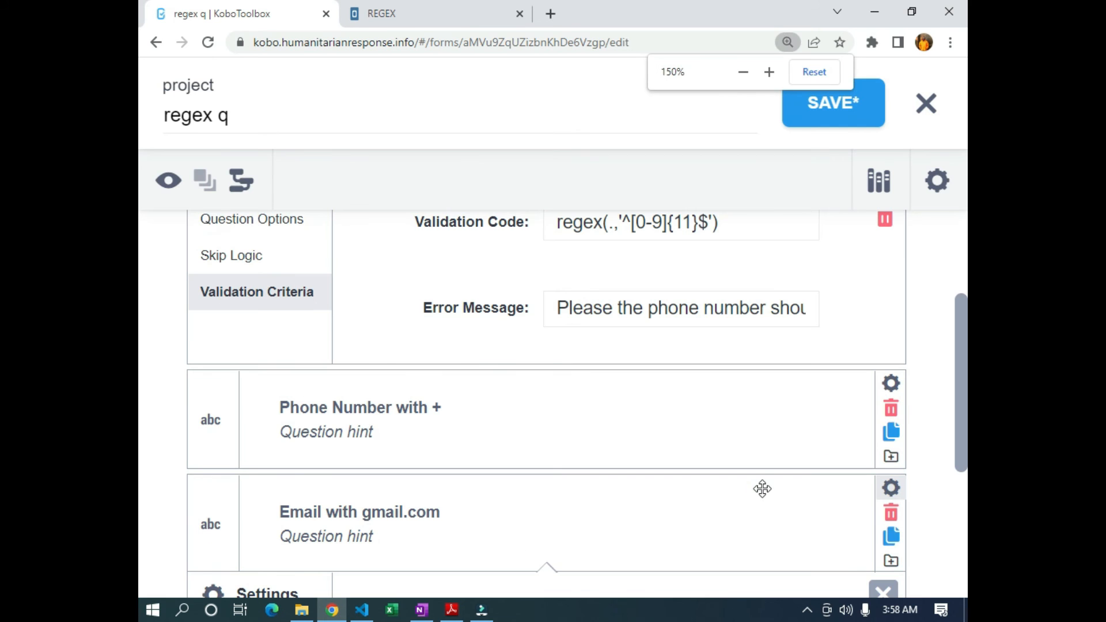
scroll(716, 476, down, 5)
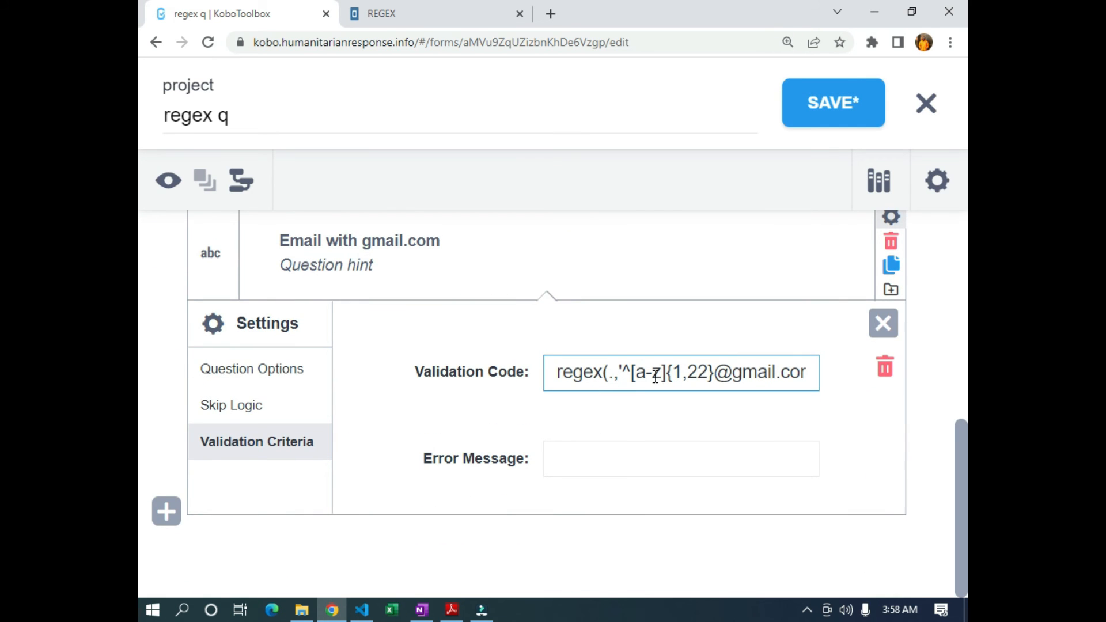
key(ctrl+minus)
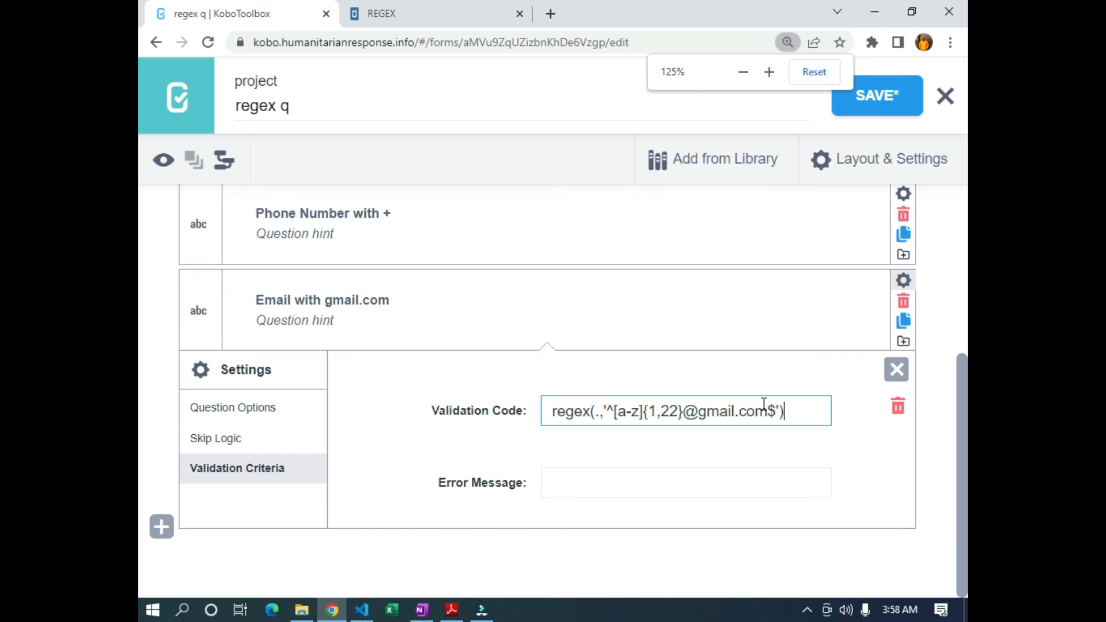
click(886, 98)
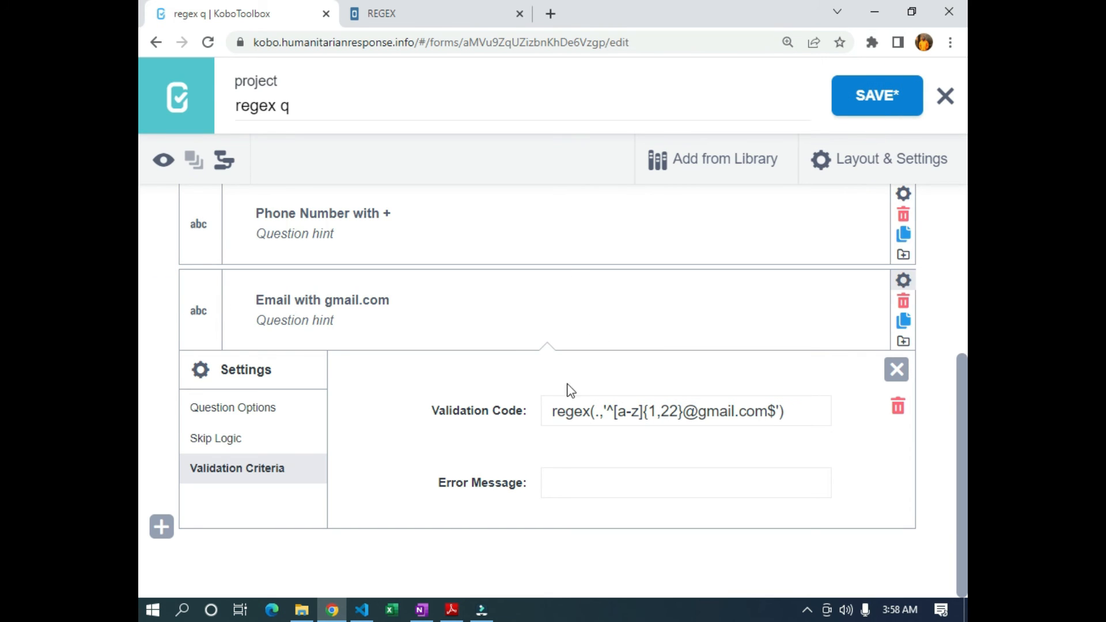
click(565, 483)
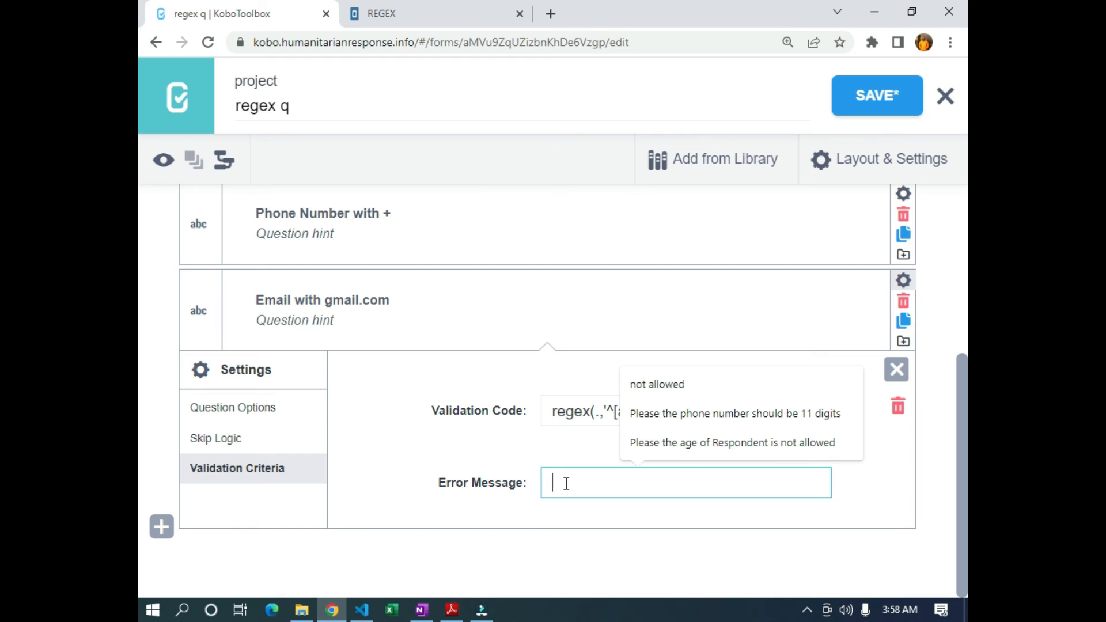
text(PLEAS)
key(BackSpace)
key(BackSpace)
key(BackSpace)
key(BackSpace)
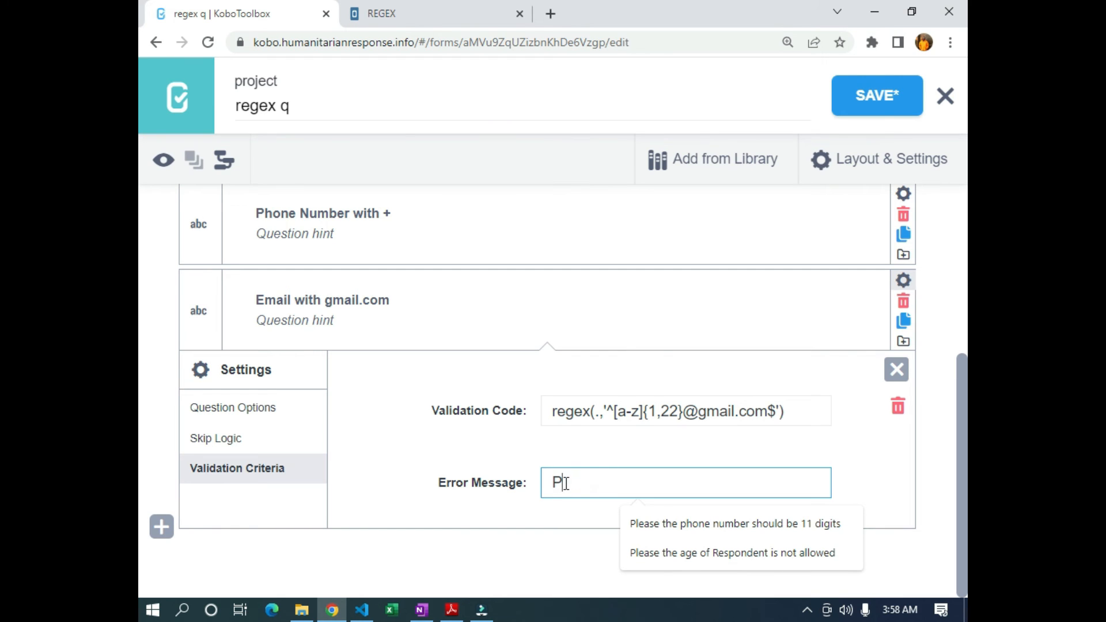
text(lease)
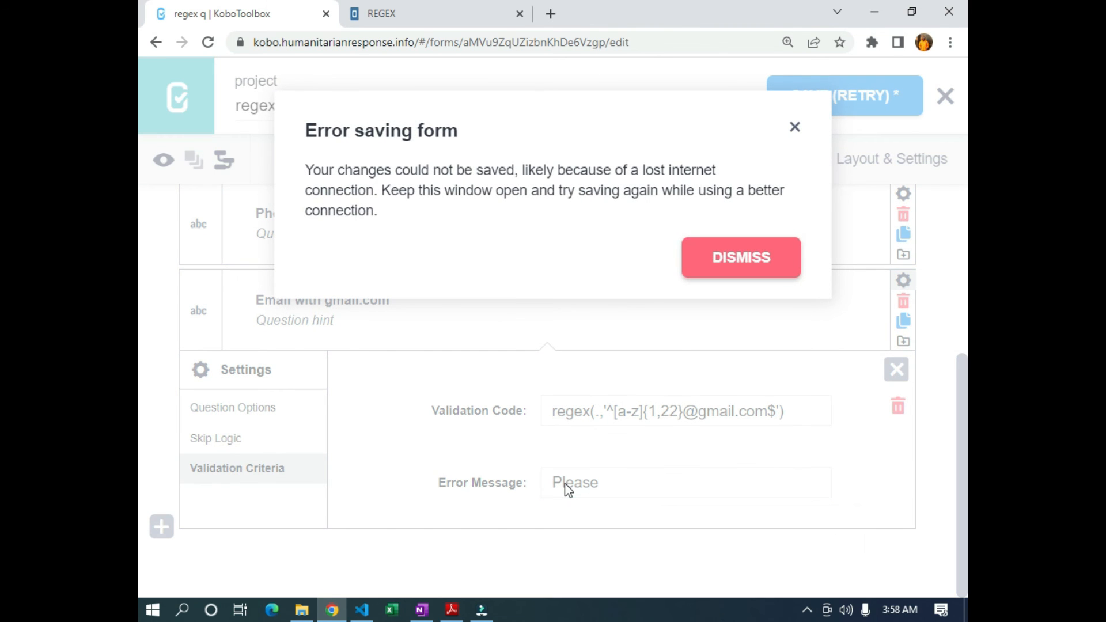
click(567, 488)
text(it mustv b)
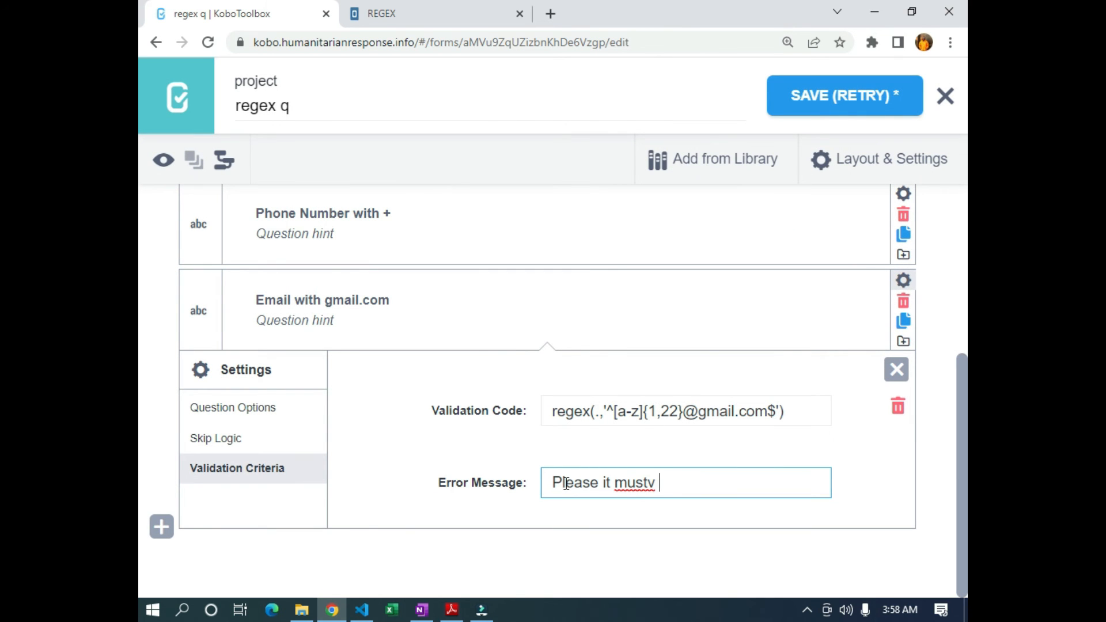
key(BackSpace)
key(BackSpace)
key(BackSpace)
text(be @gmai)
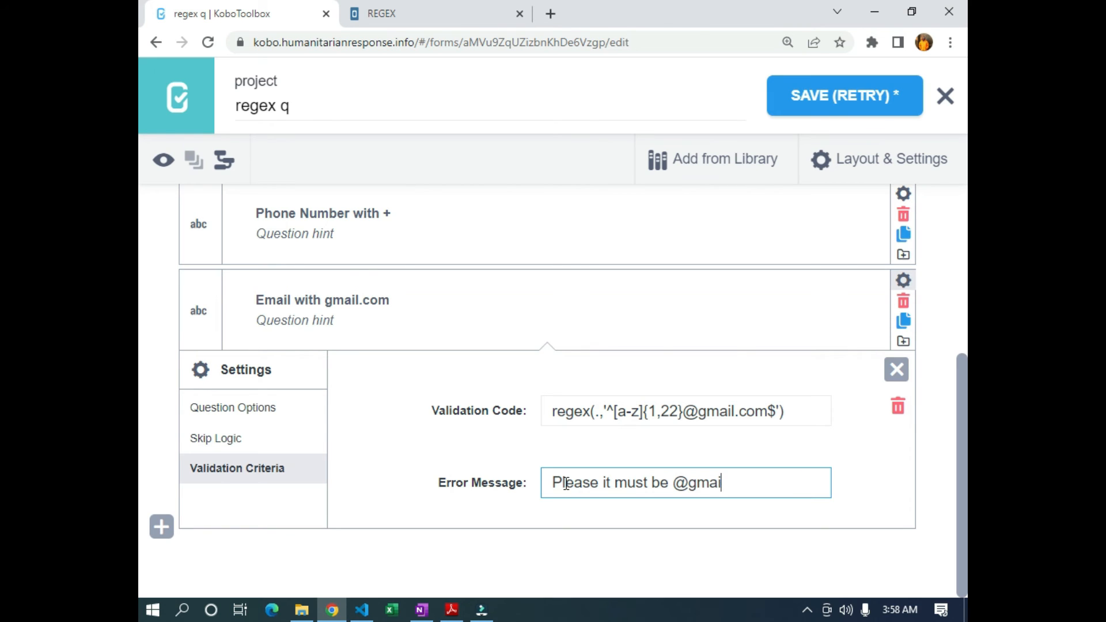
text(l.com)
Retry saving the form, dismiss the success notifications and reset the page zoom
click(815, 111)
click(815, 110)
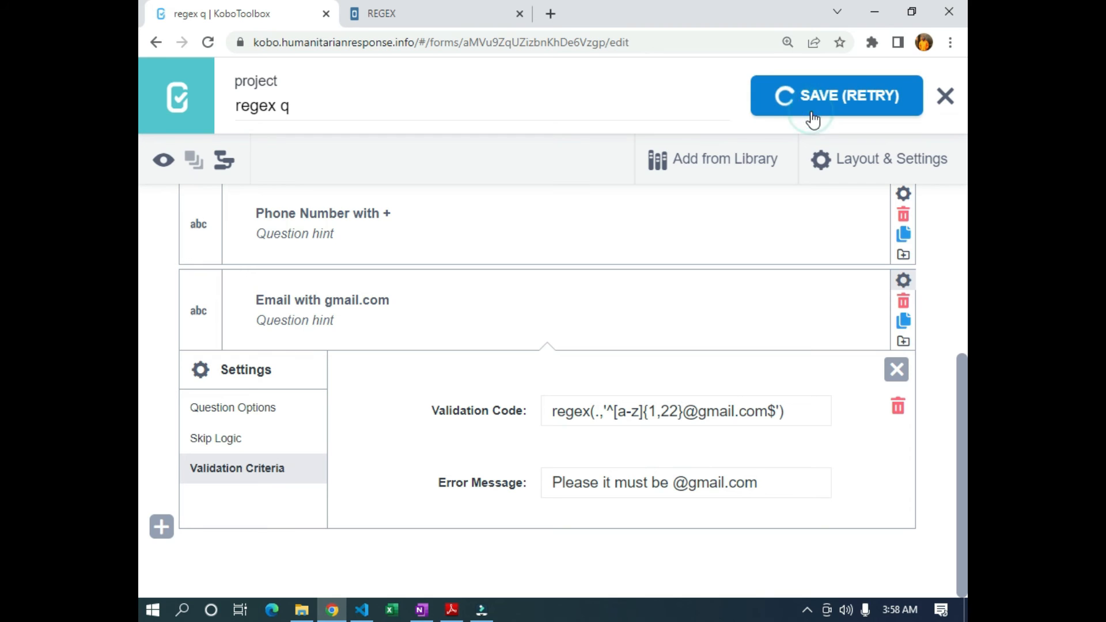
click(807, 610)
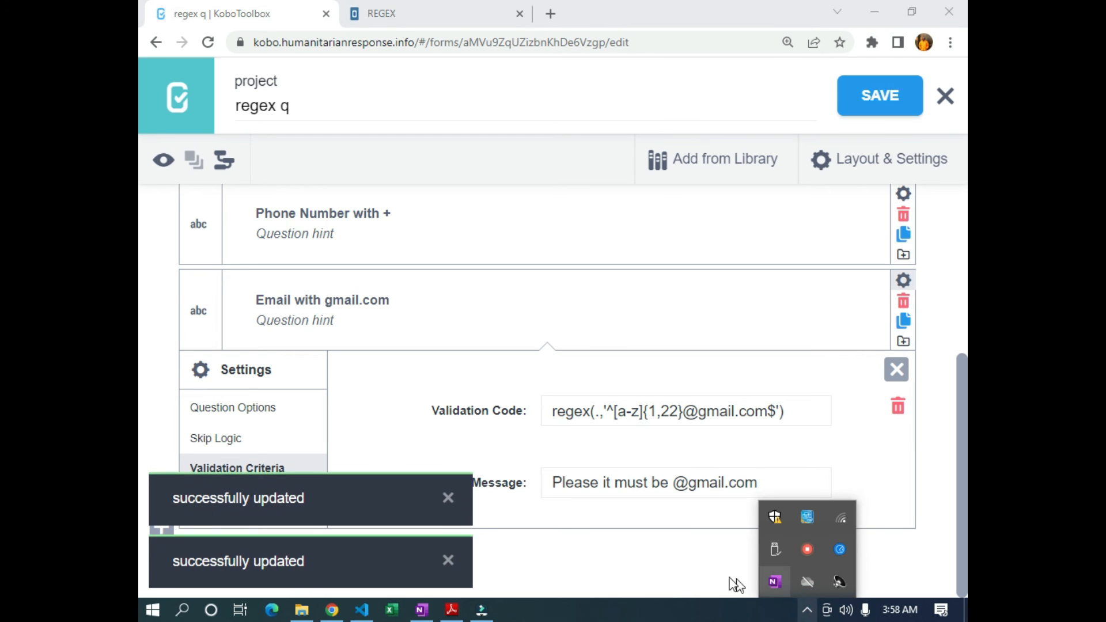
click(681, 559)
click(450, 499)
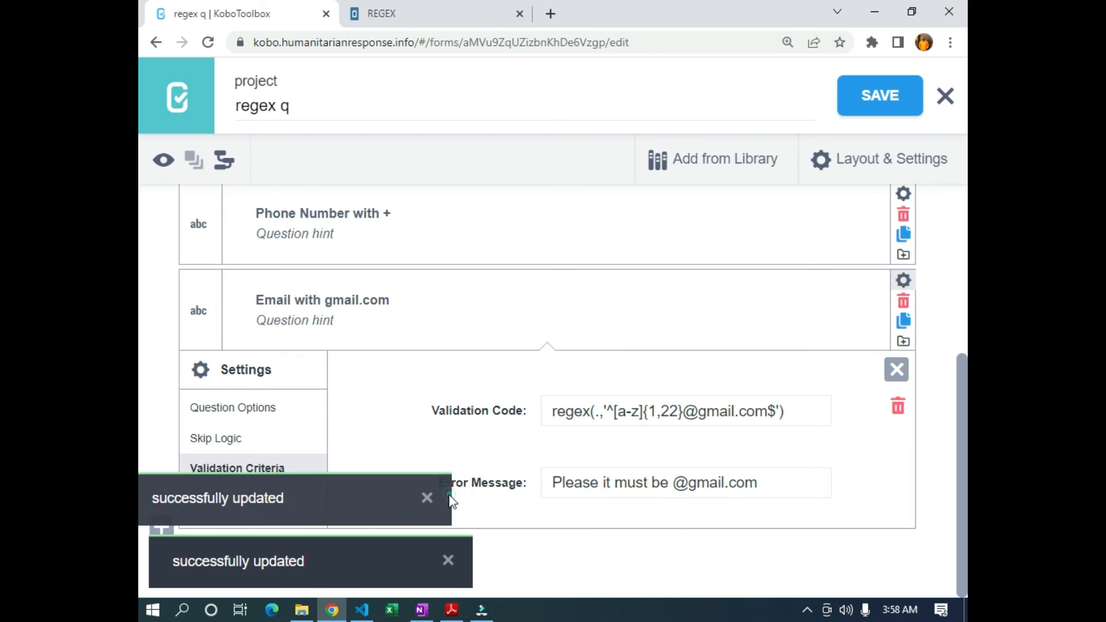
click(447, 558)
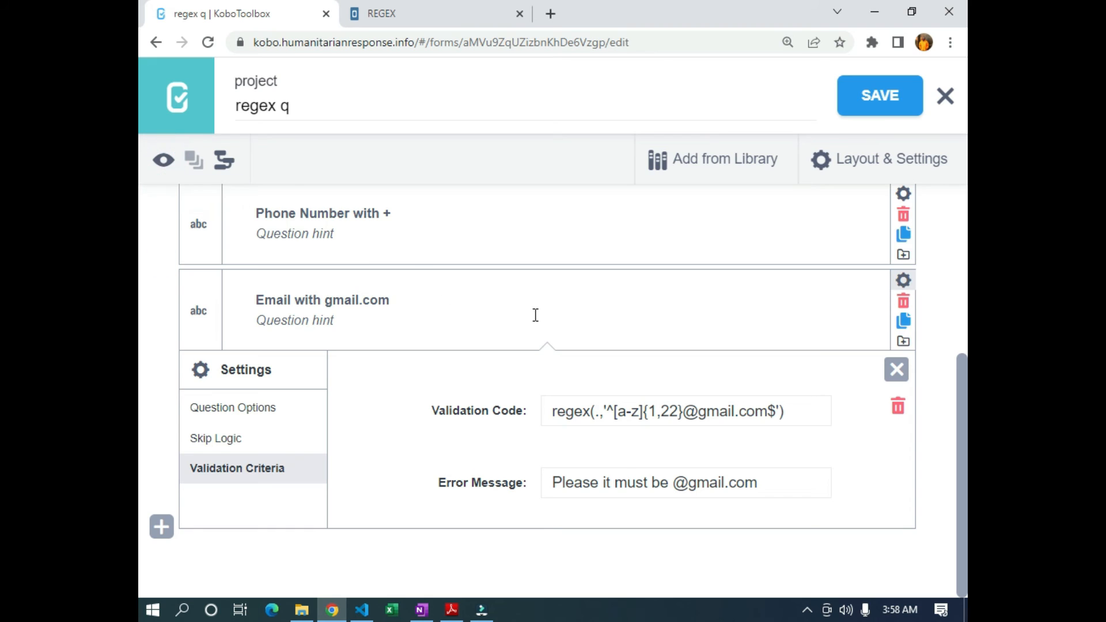
key(ctrl+0)
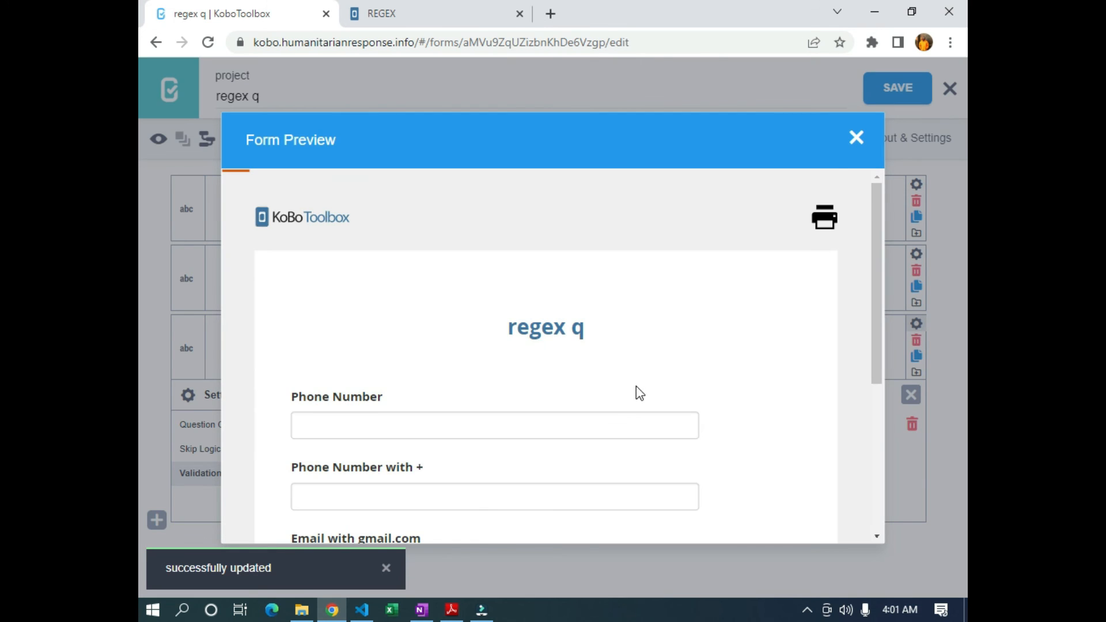
scroll(793, 368, down, 5)
click(794, 362)
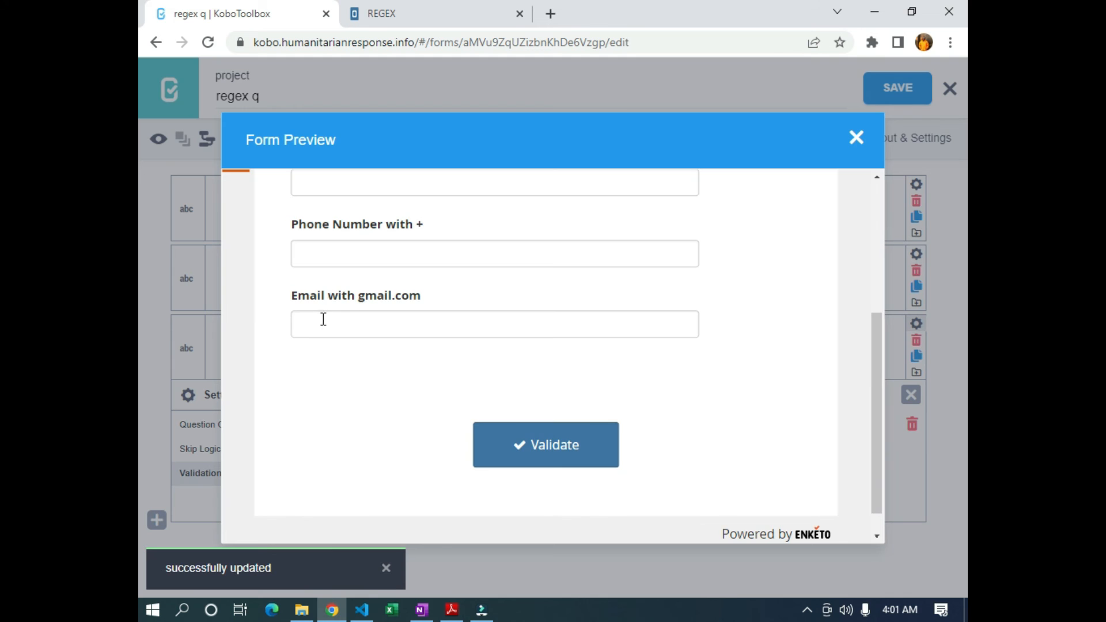
scroll(301, 329, up, 2)
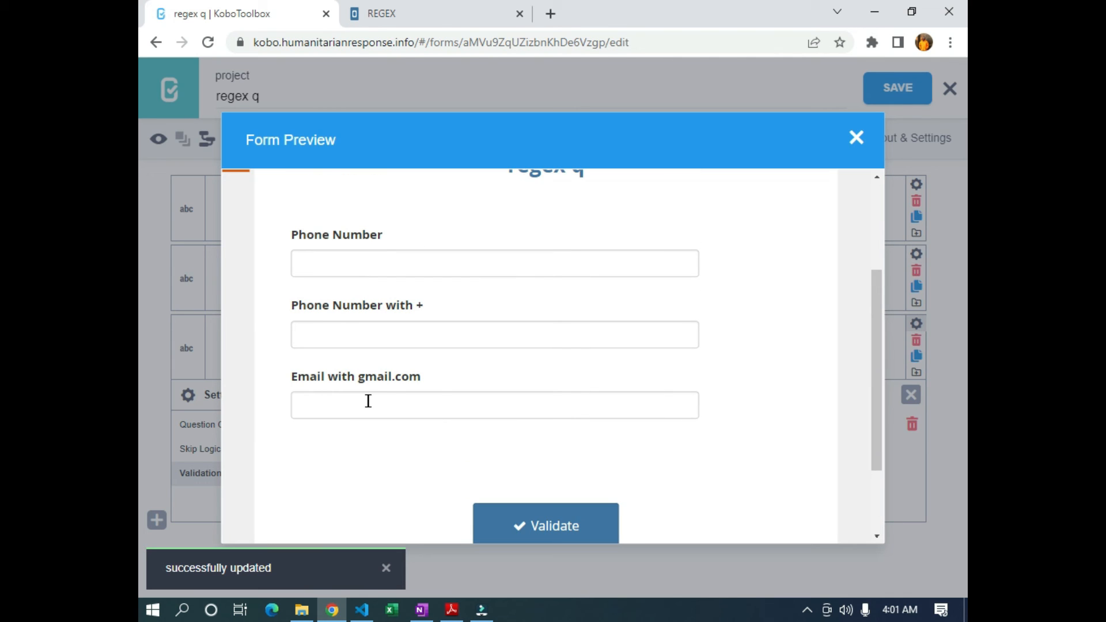
click(396, 401)
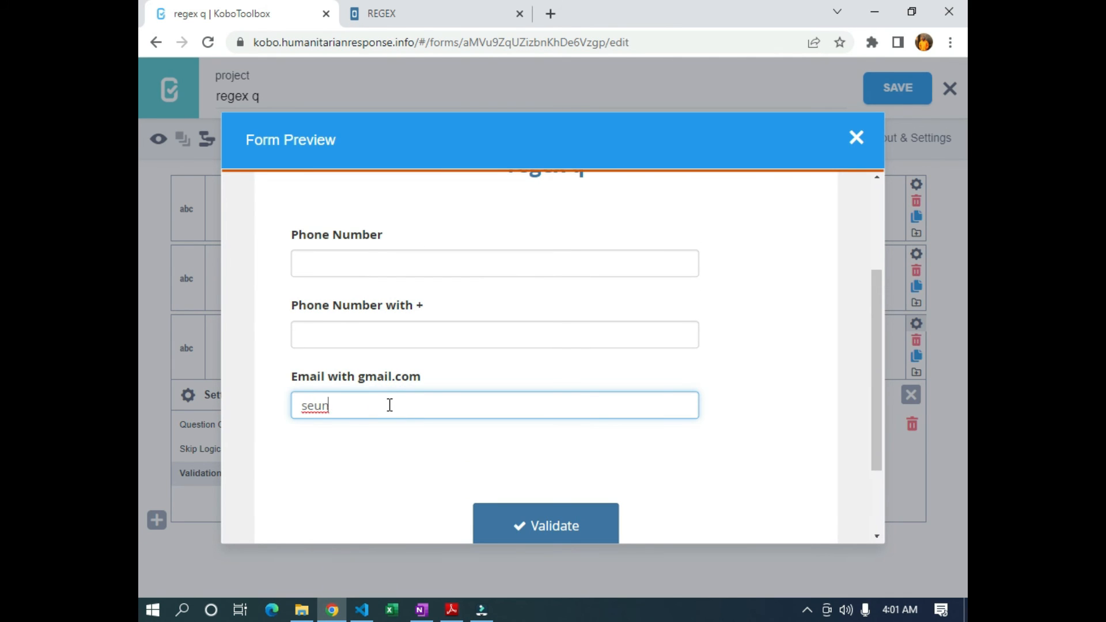
click(348, 470)
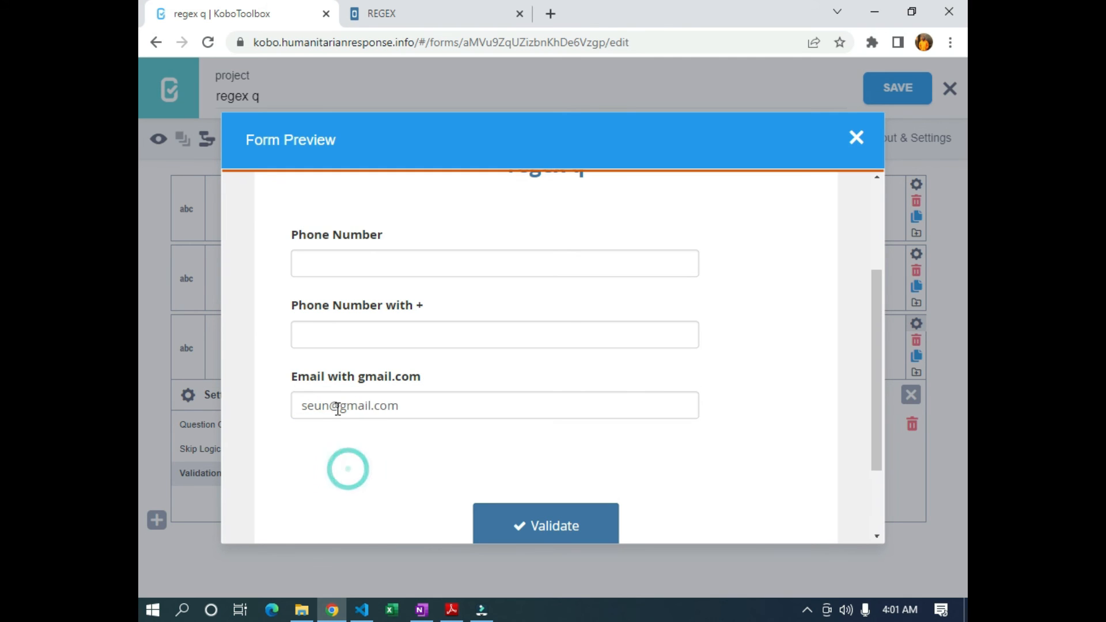
click(409, 405)
key(BackSpace)
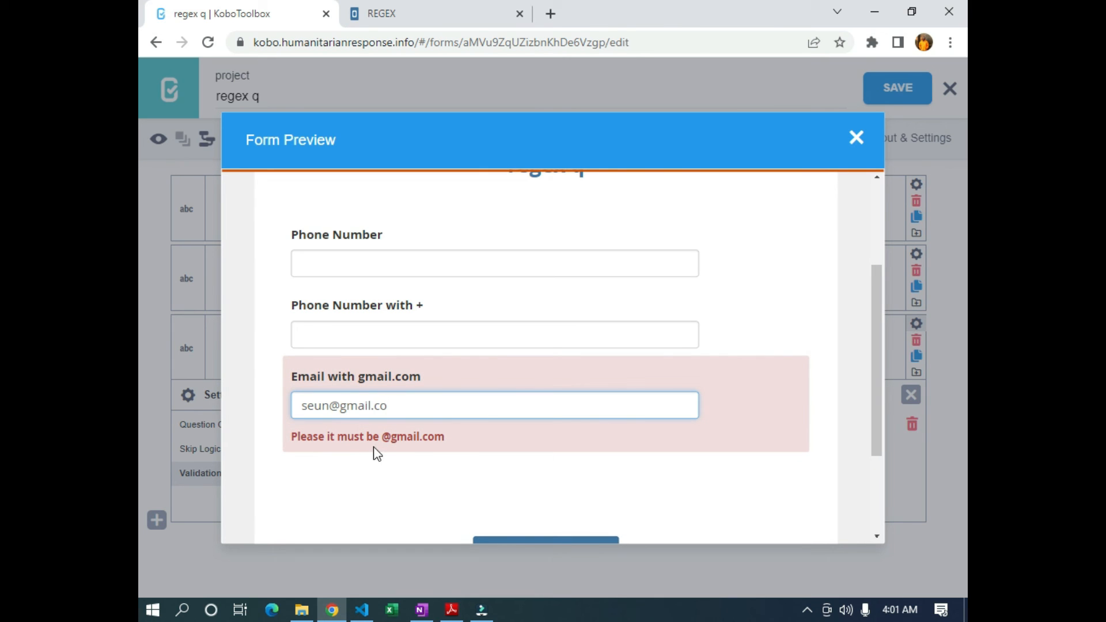
text(m)
click(391, 494)
Test an overlong gmail address, see it rejected, trim it back, and close the preview
click(324, 407)
text(wewewewewewewewewewewewewewewewewewewewe)
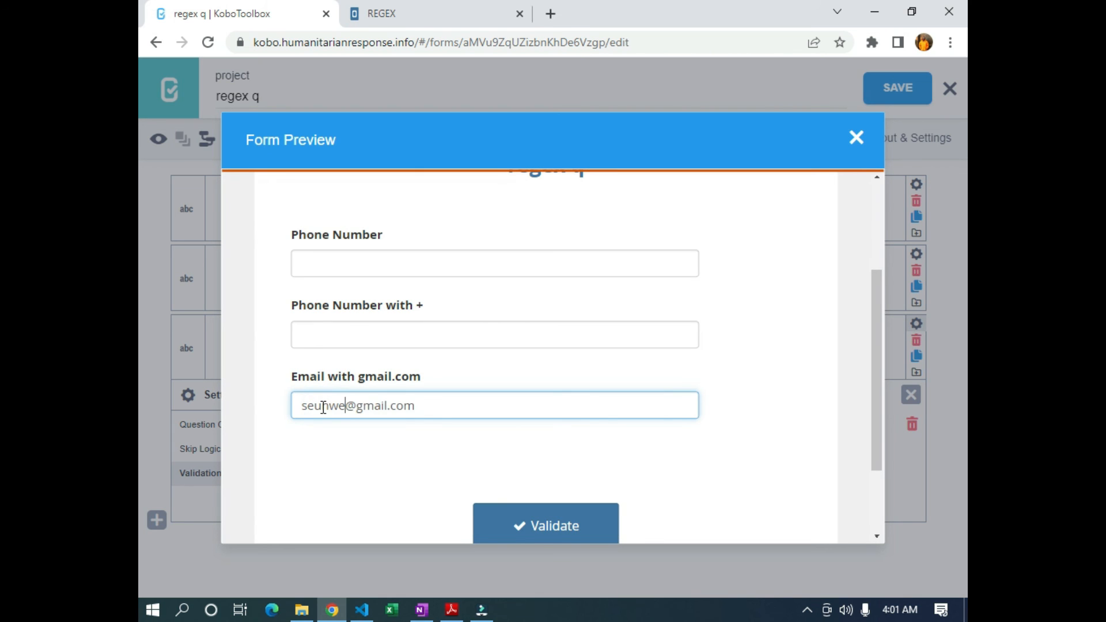
click(576, 453)
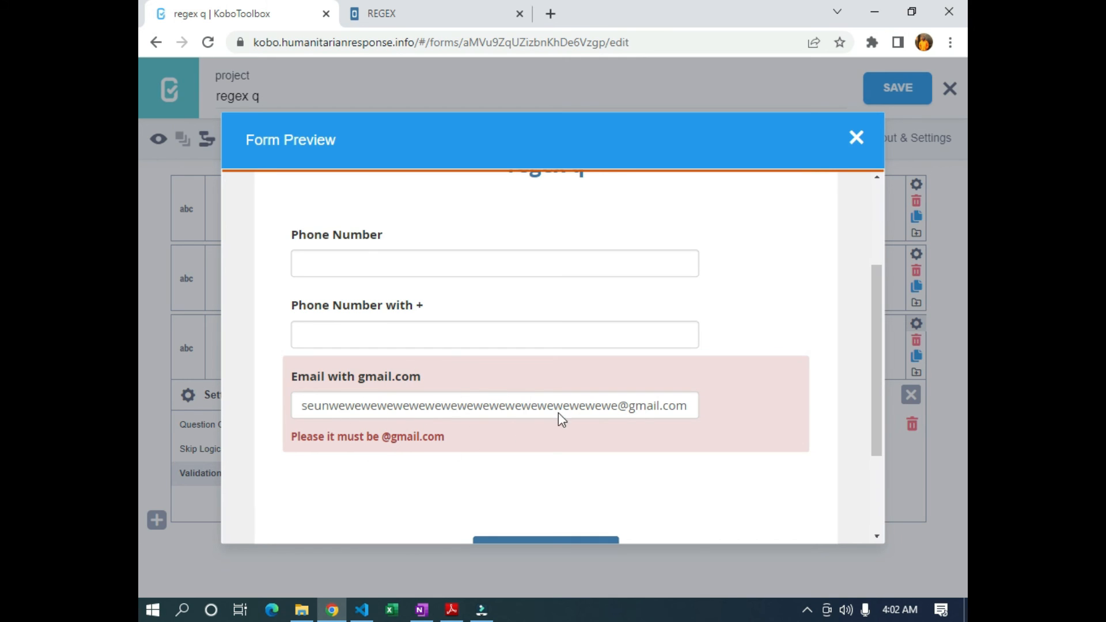
drag(620, 405, 339, 407)
key(BackSpace)
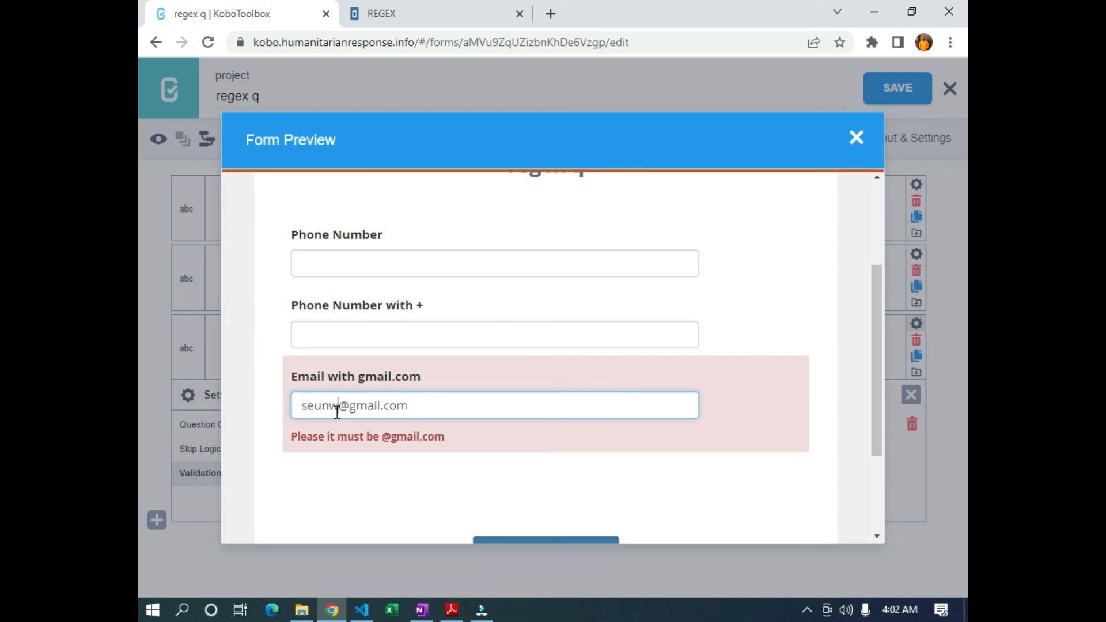
key(BackSpace)
click(444, 474)
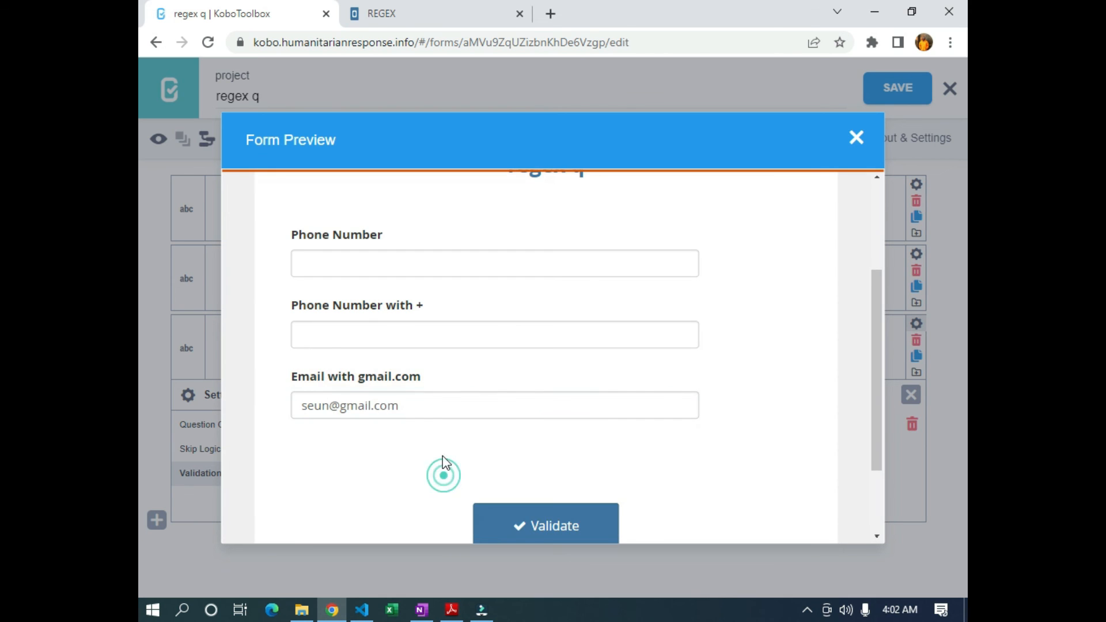
scroll(503, 449, down, 2)
scroll(484, 426, up, 2)
click(856, 138)
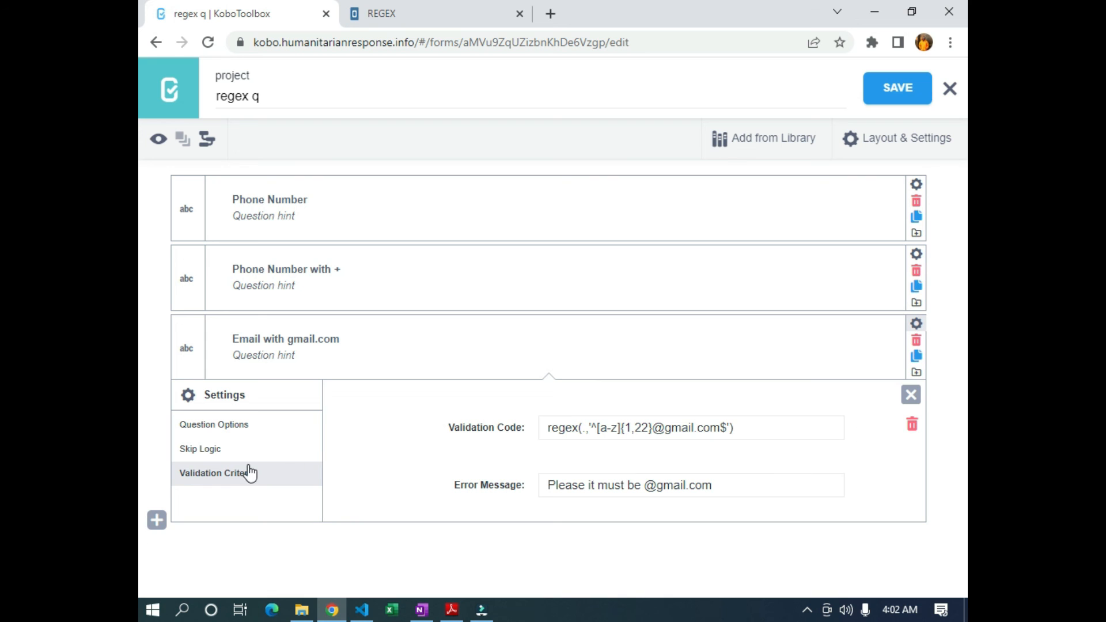
Add a Text question labelled 'with any domain email' after the gmail email question
click(151, 525)
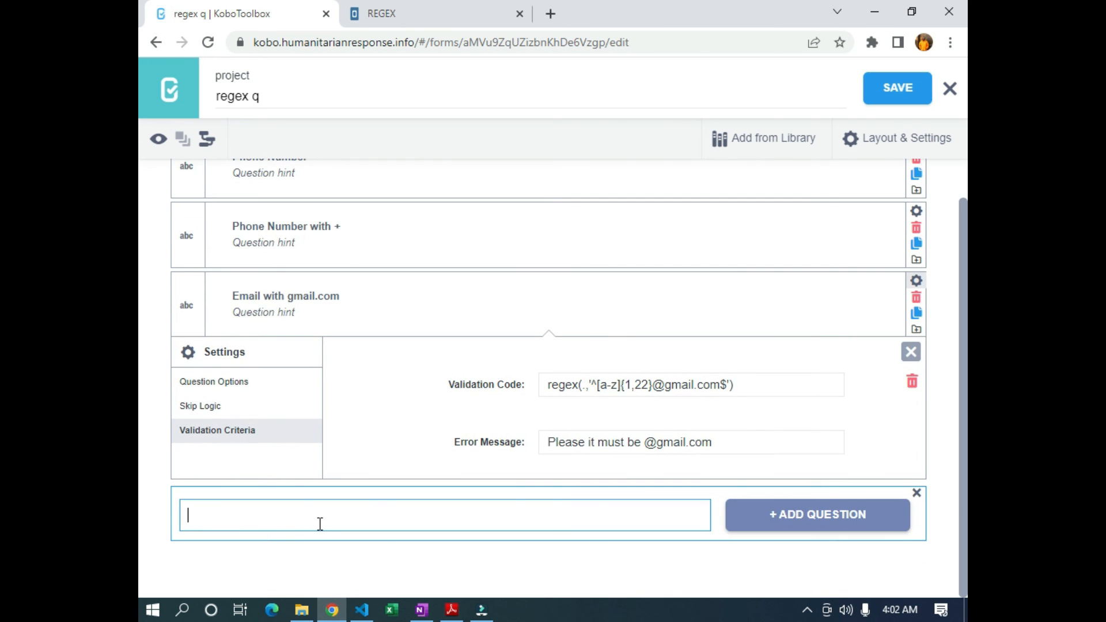
text(with any domain email)
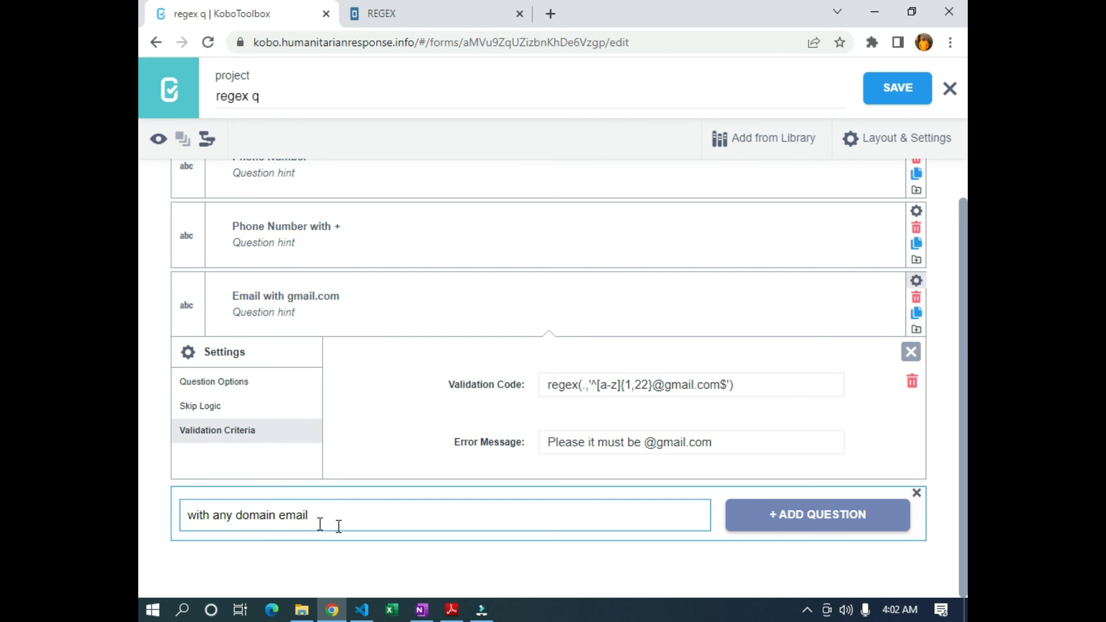
click(822, 514)
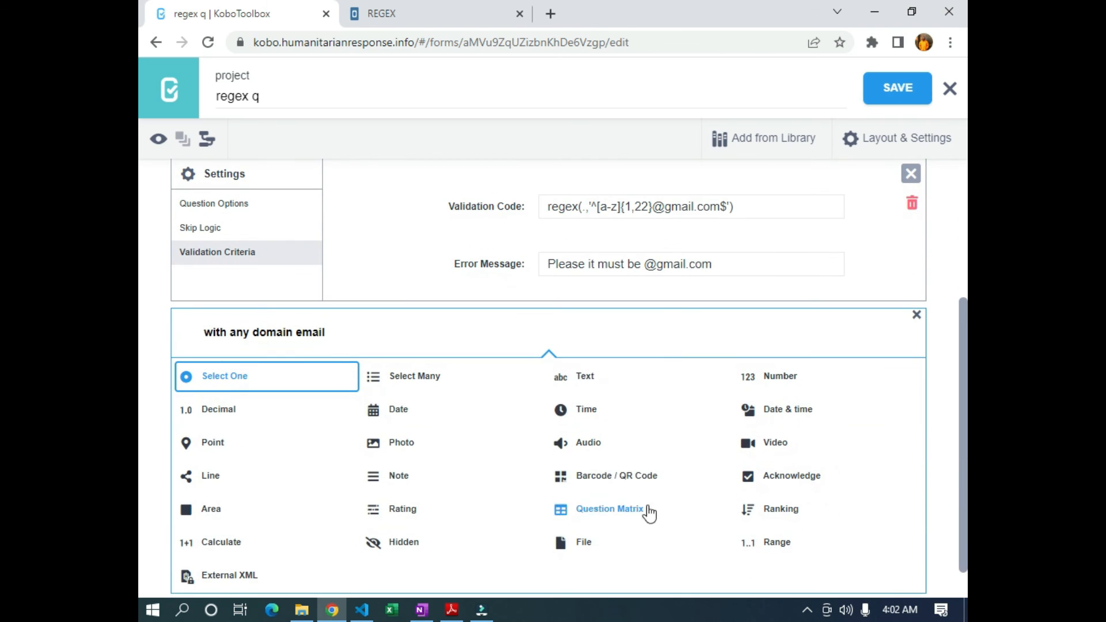
click(574, 378)
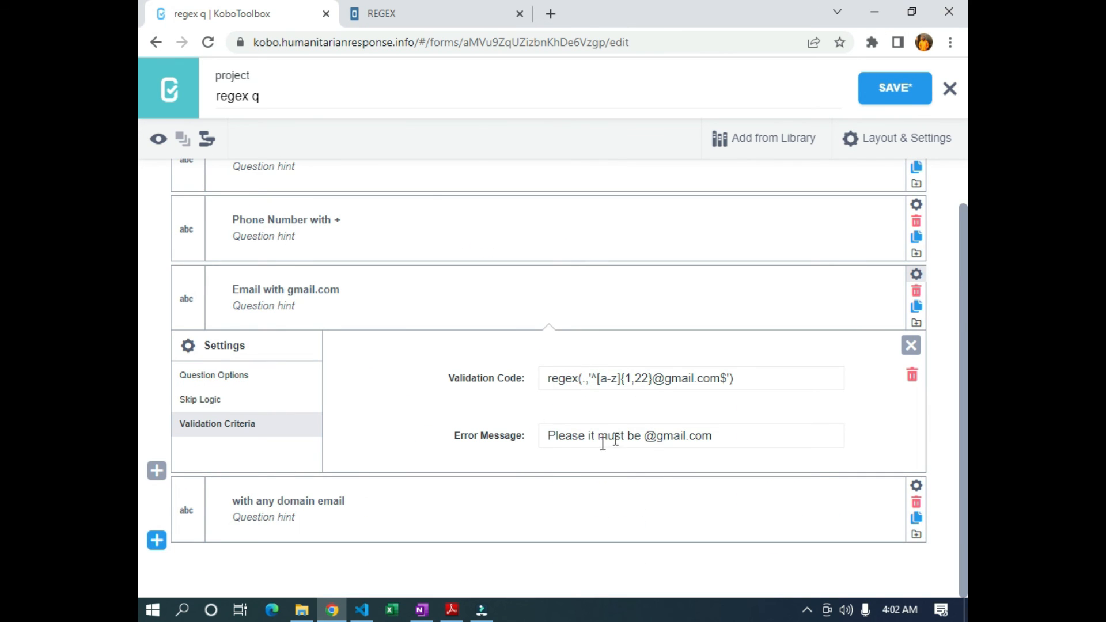
click(916, 486)
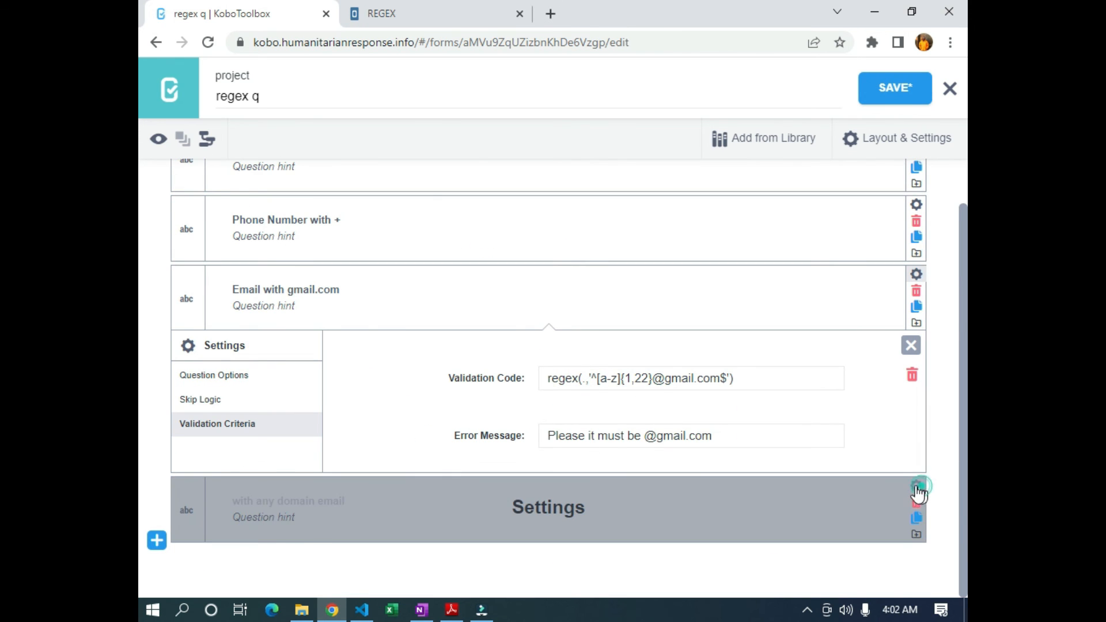
Set the any-domain question's appearance to numbers and switch its validation to manual code
click(567, 466)
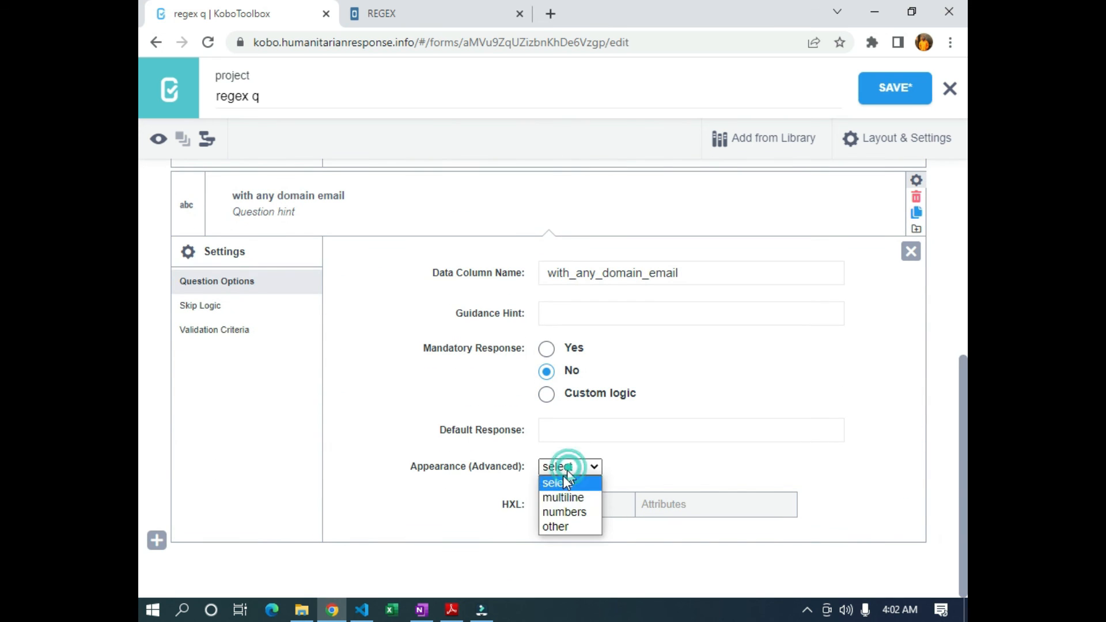
click(562, 512)
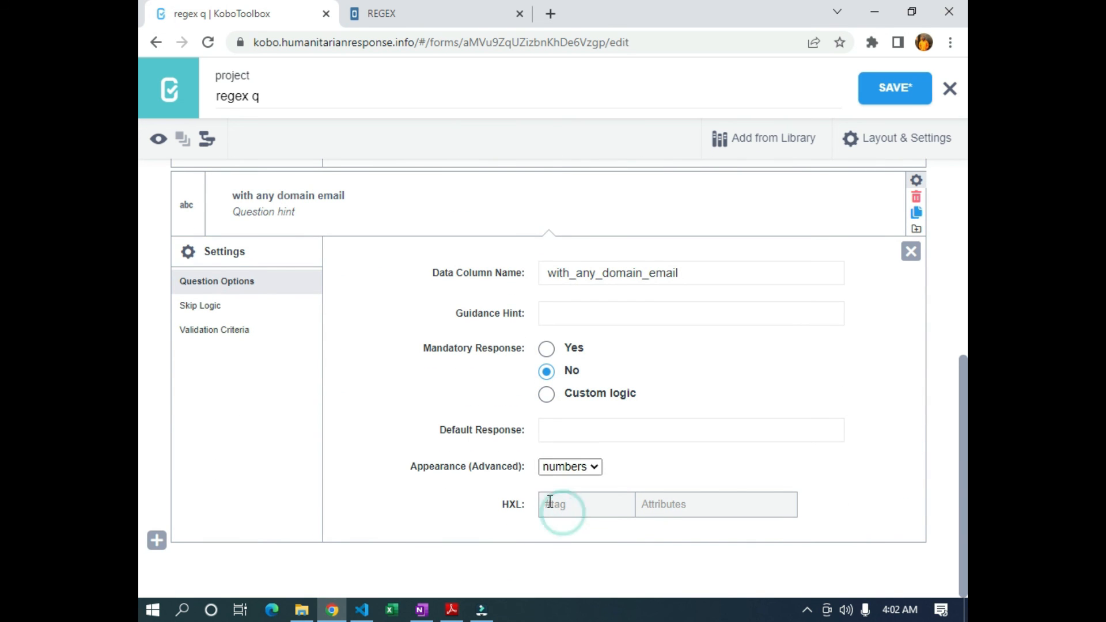
click(188, 340)
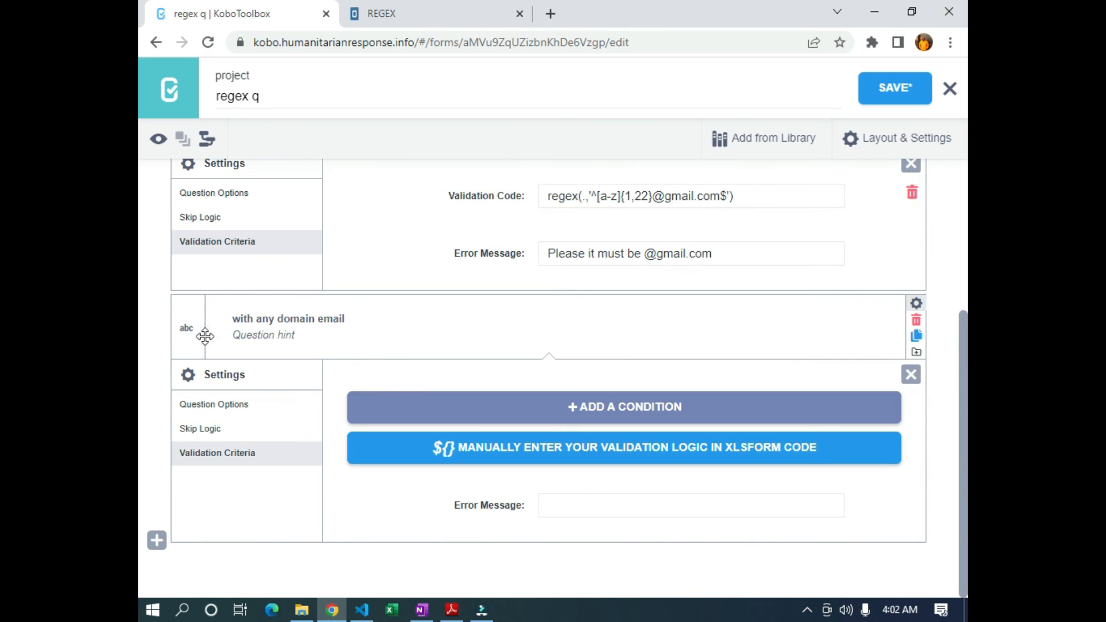
click(481, 450)
click(552, 450)
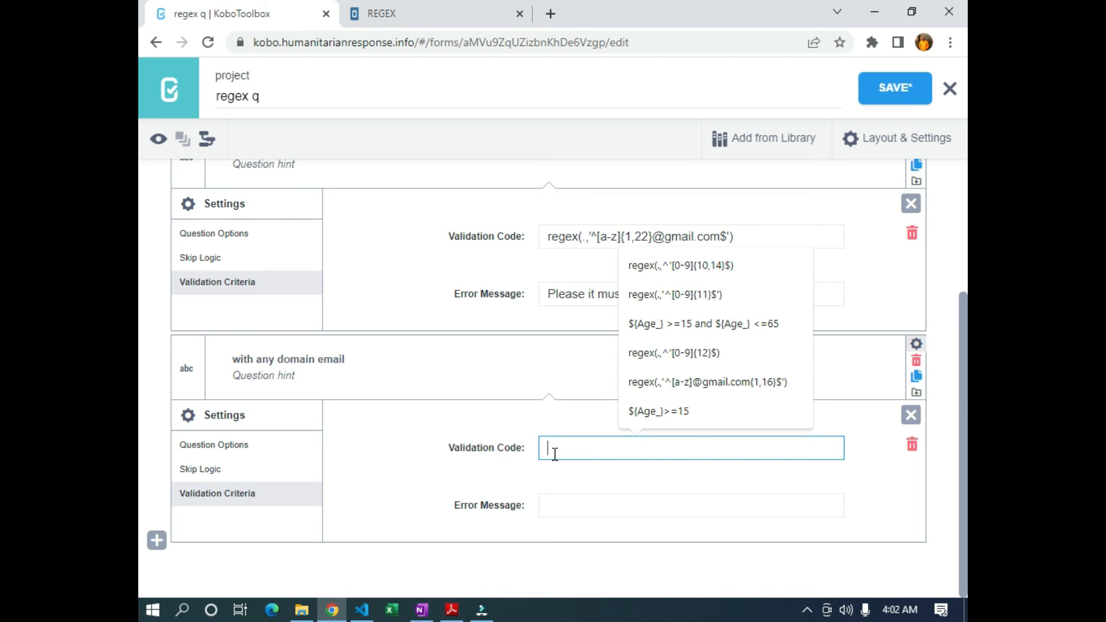
Zoom in and begin the validation code as regex(.,'^[a-z]{1,20}
key(ctrl+plus)
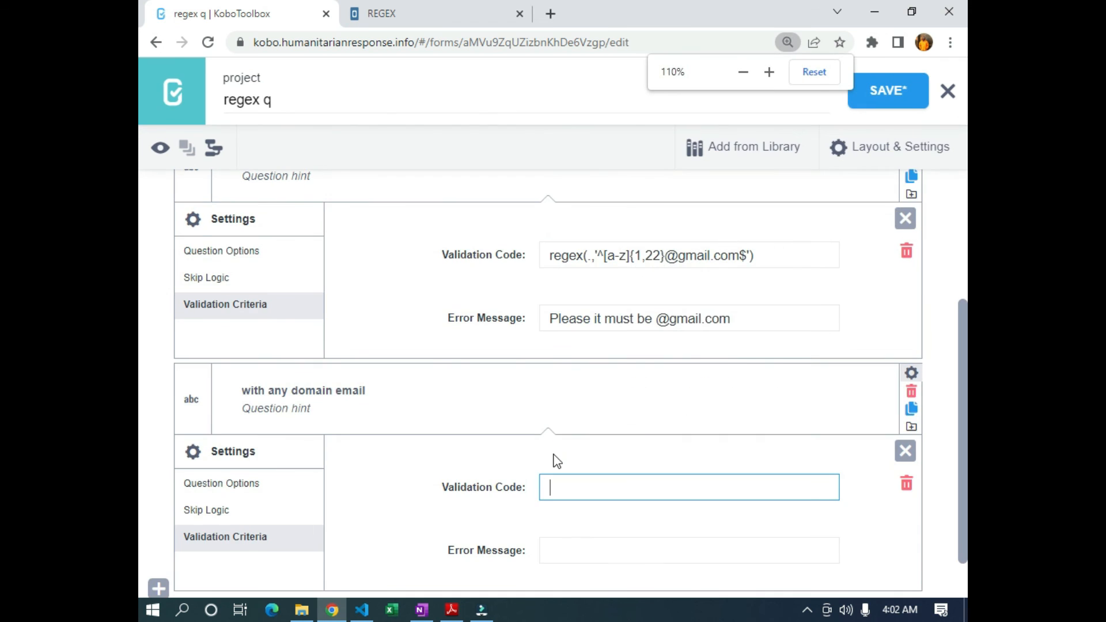
key(ctrl+plus)
scroll(562, 478, down, 4)
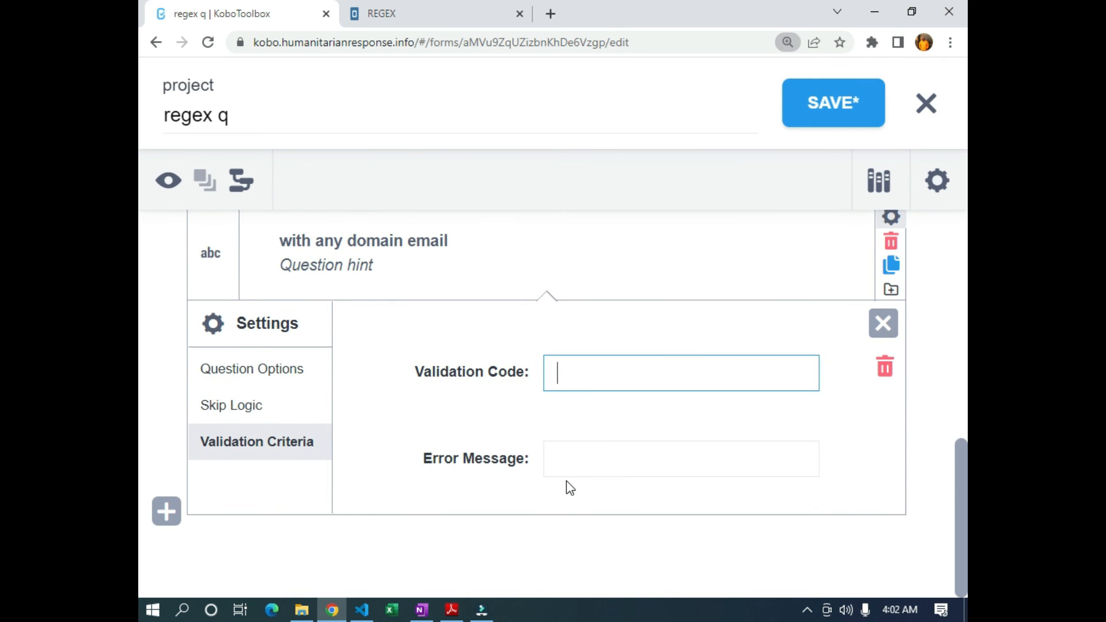
text(re)
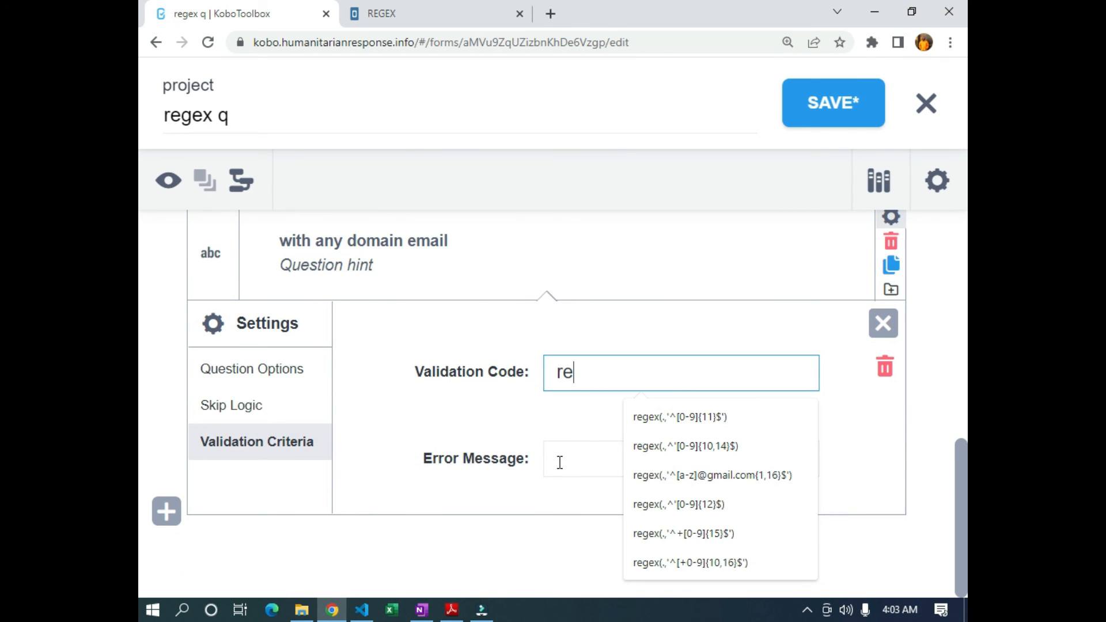
text(gex(.,')
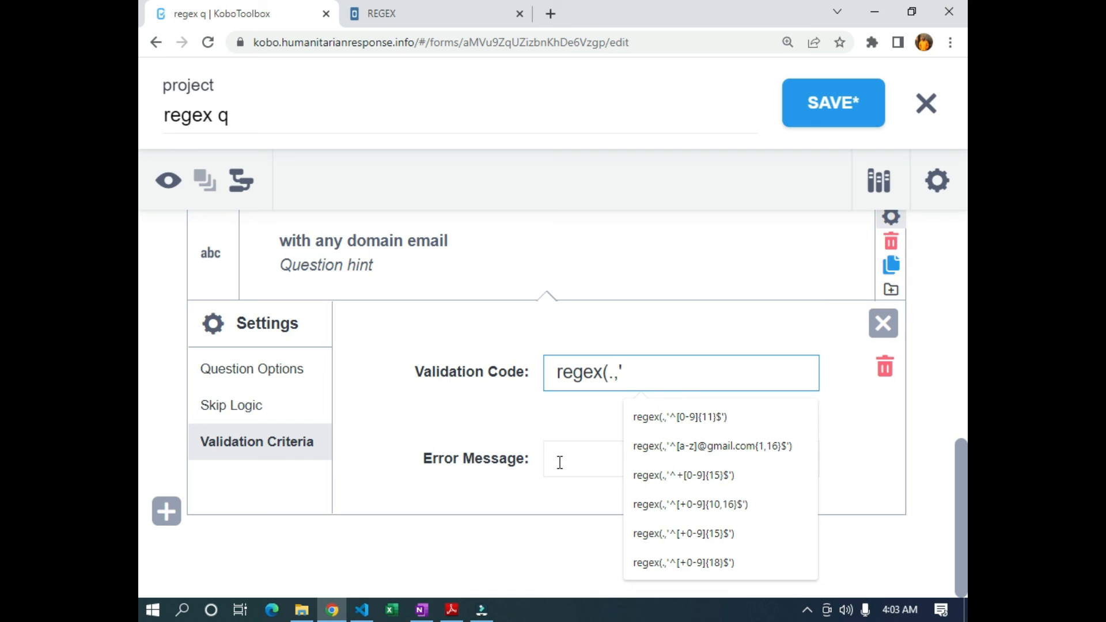
text(^[])
key(Left)
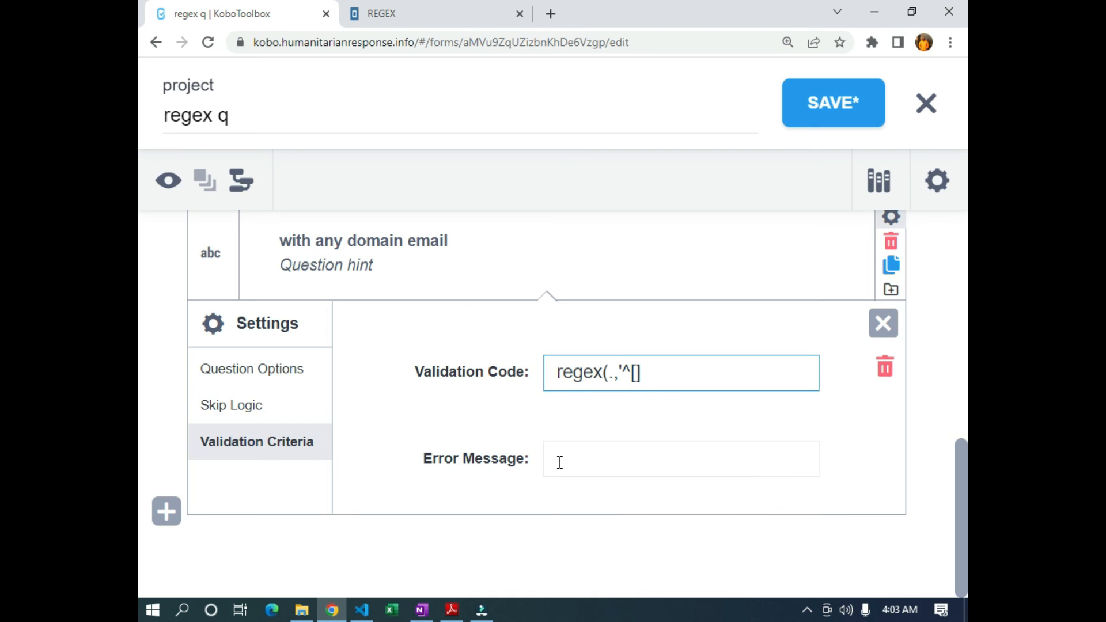
text(a-z)
key(Right)
text({)
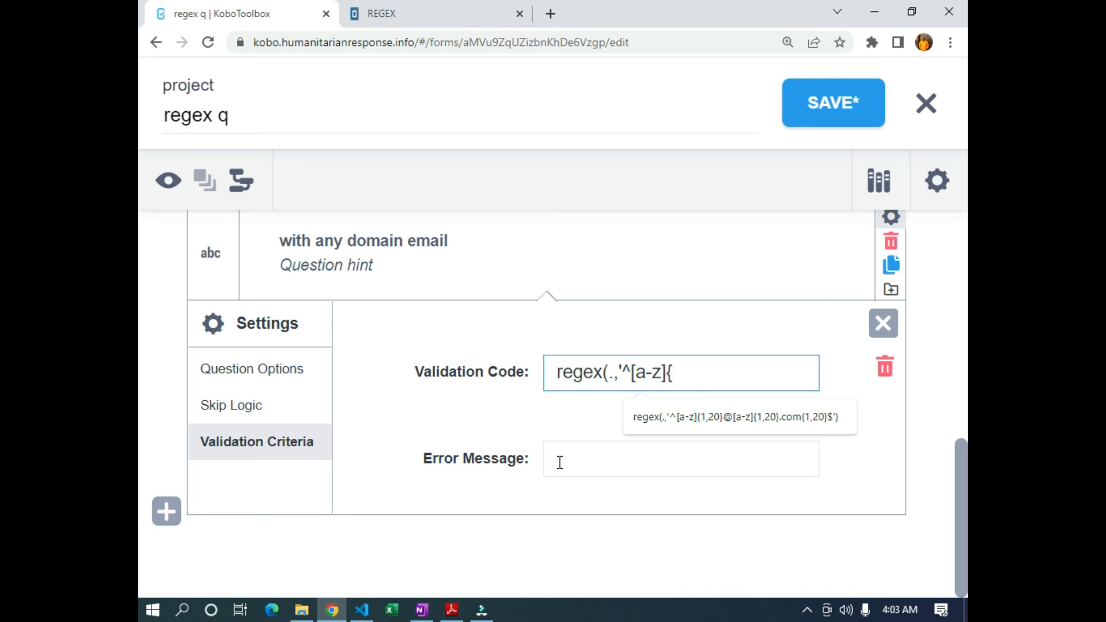
text(1,20})
Finish the code with @[a-z]{1,10}.com$') for a domain of up to 10 letters
text(@)
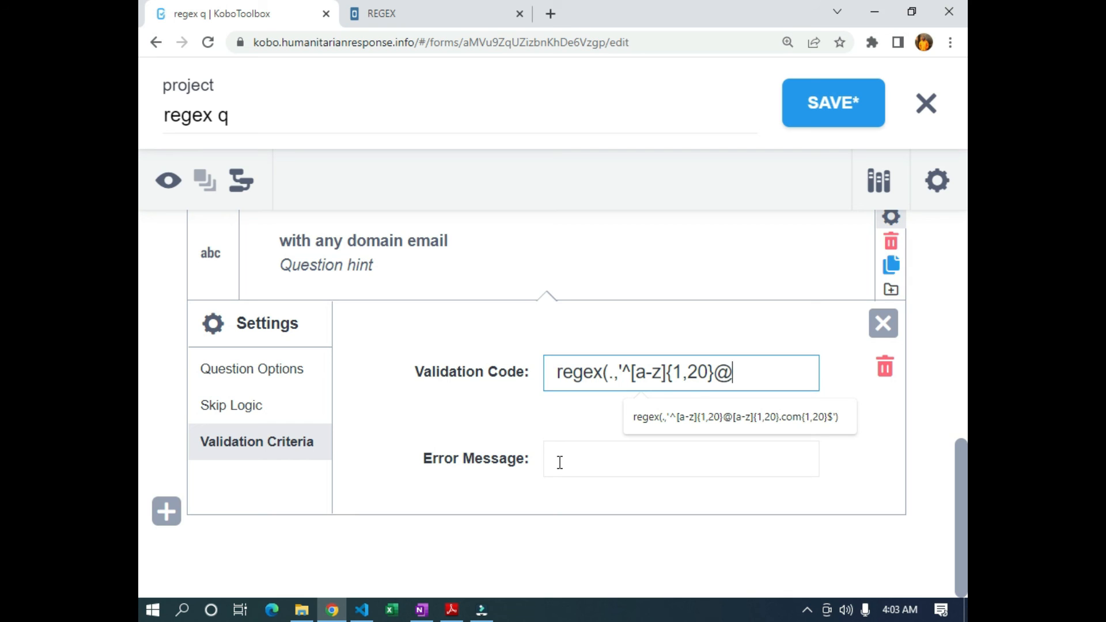
text([)
text(a-z]{1,)
text(5)
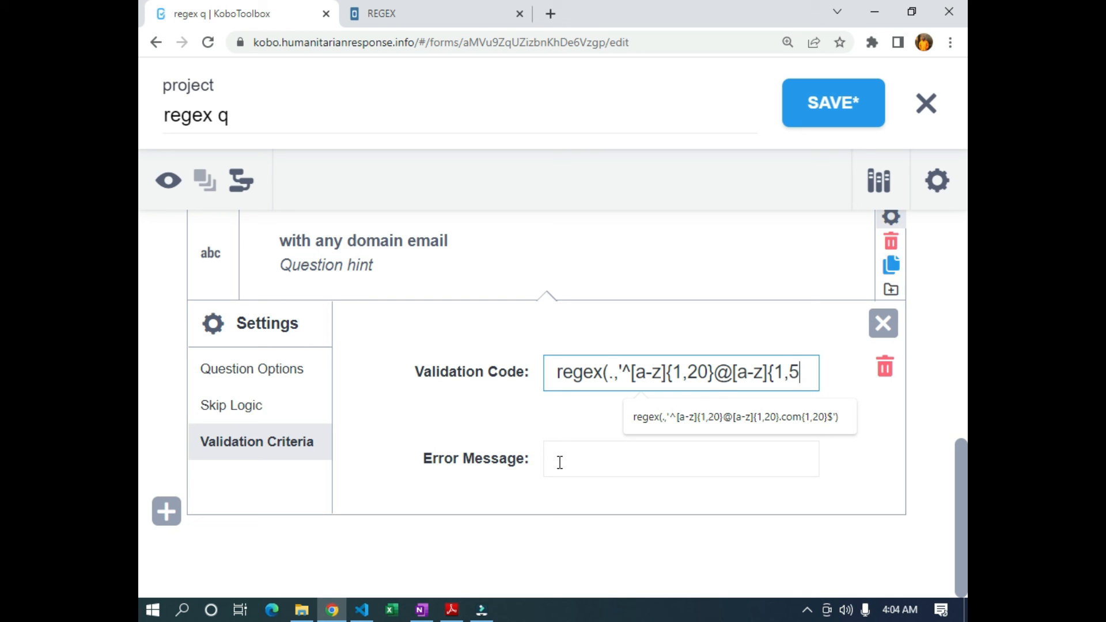
key(BackSpace)
text(6)
key(BackSpace)
text(10)
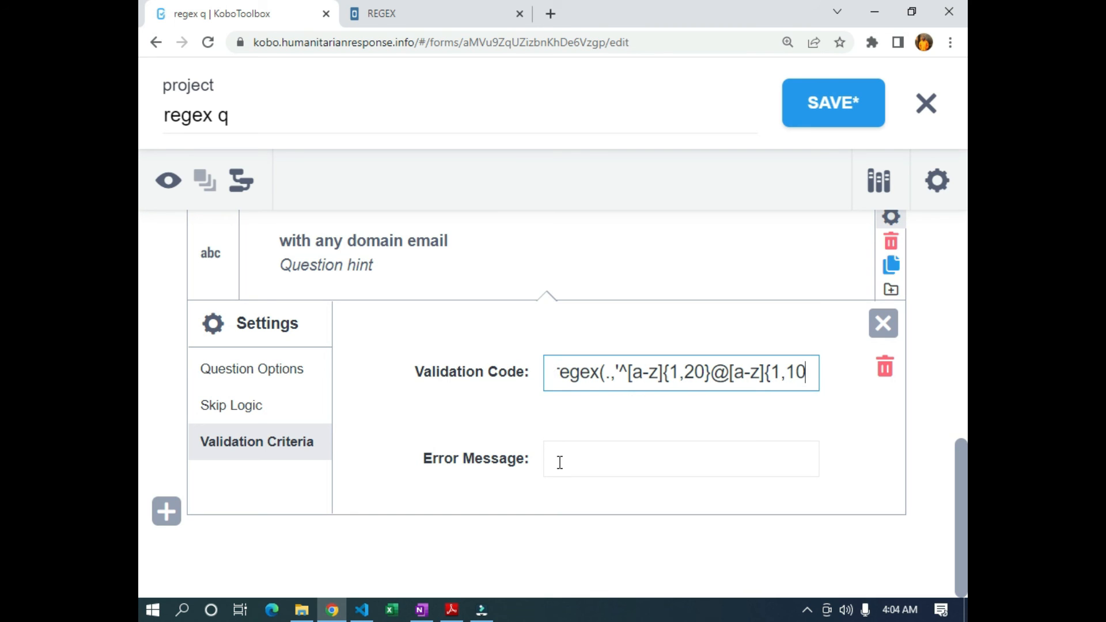
text(})
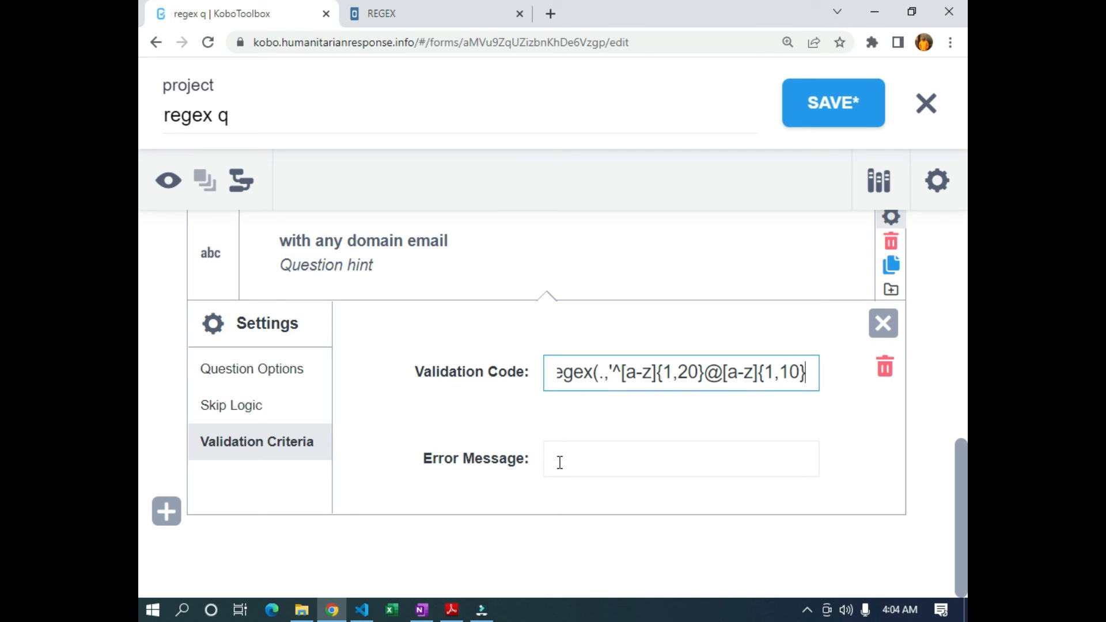
text(.)
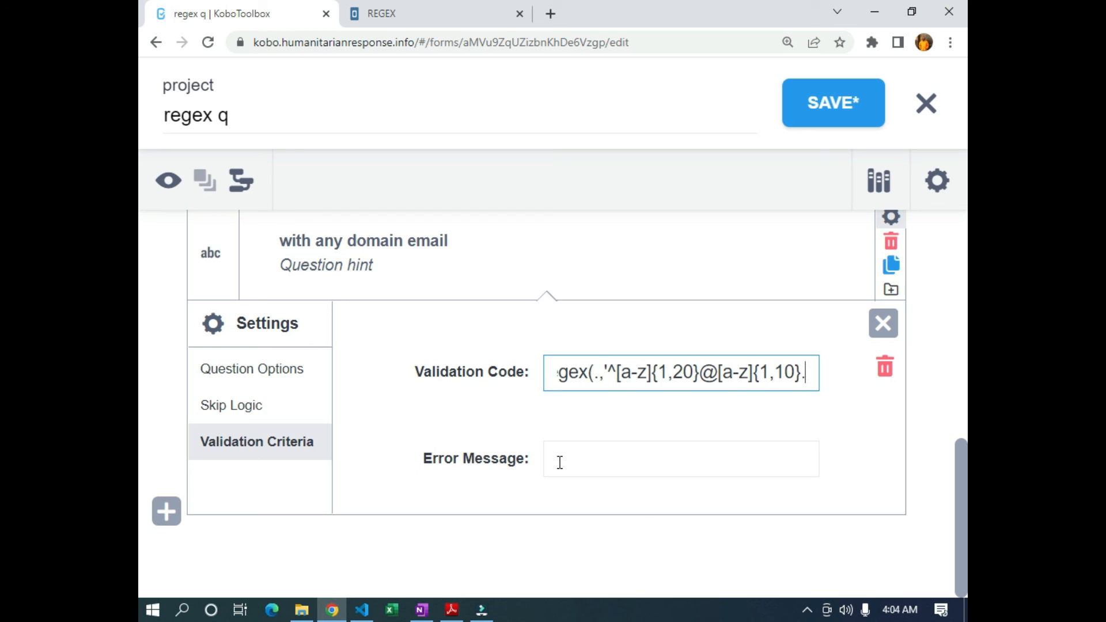
text(com)
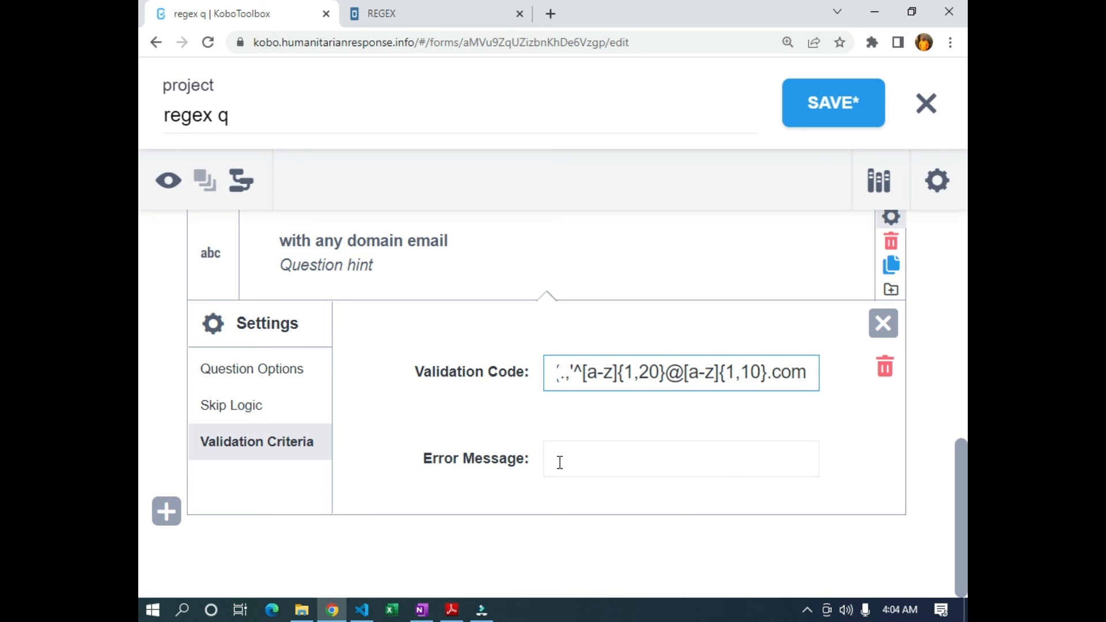
text($)
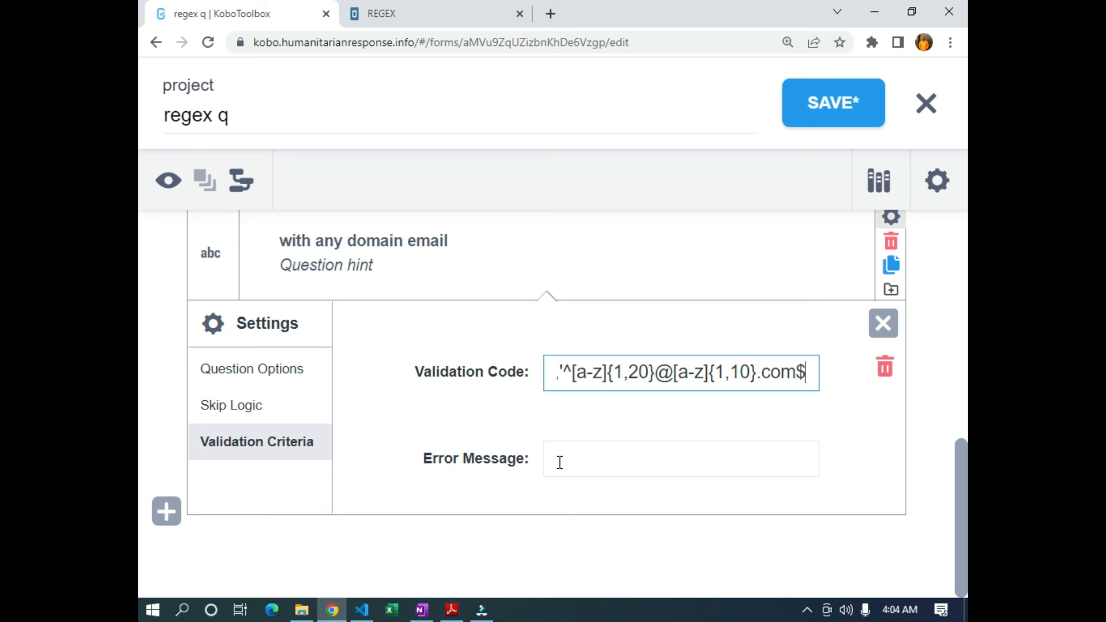
text(')
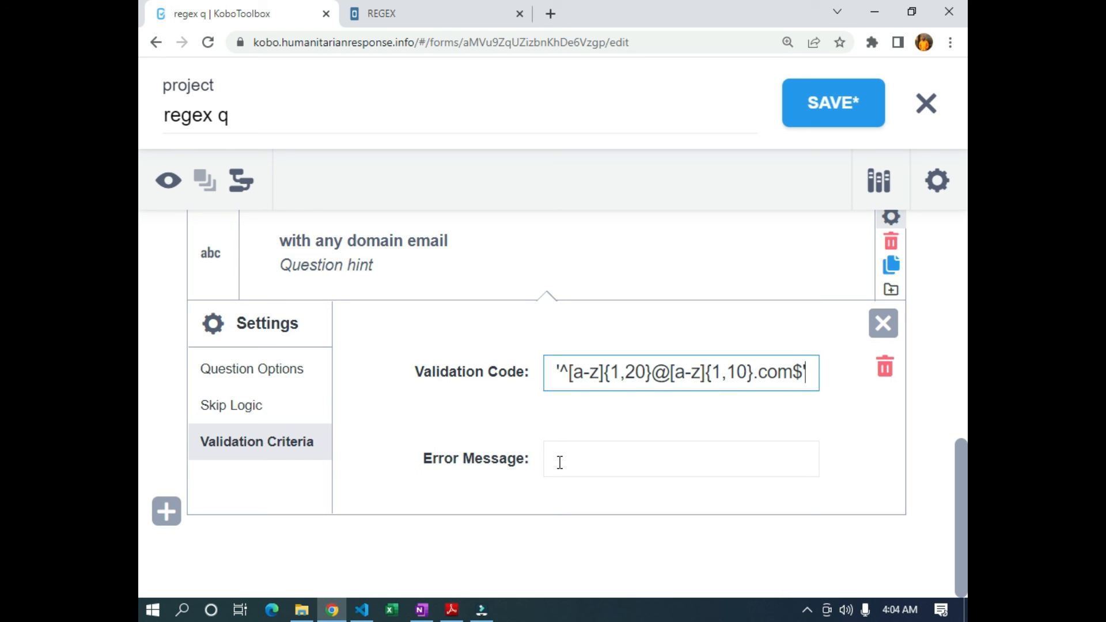
text())
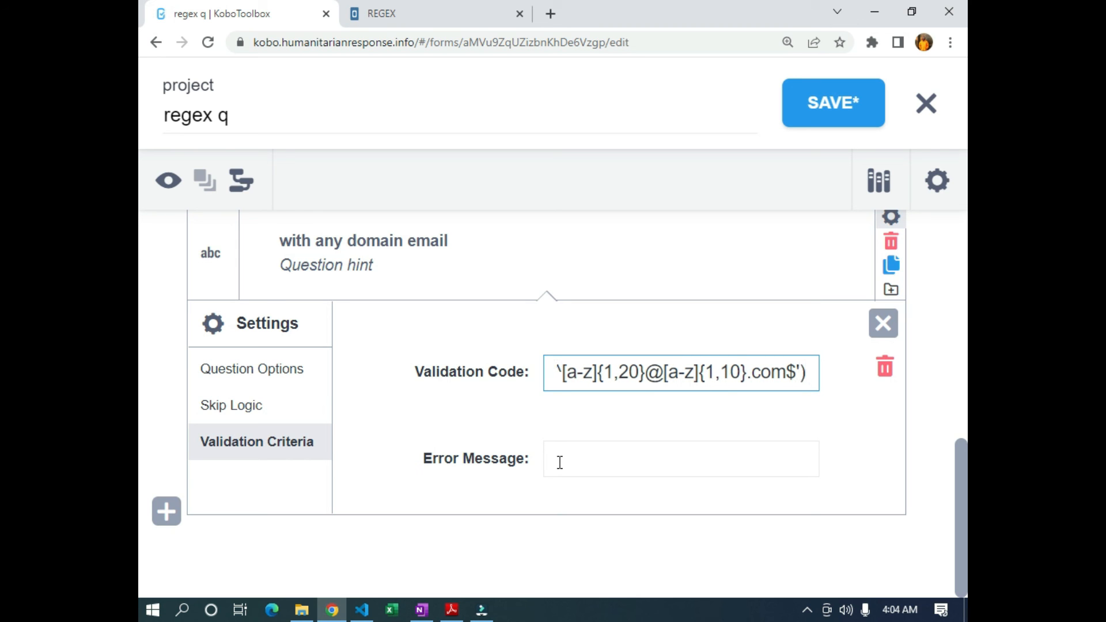
key(ctrl+minus)
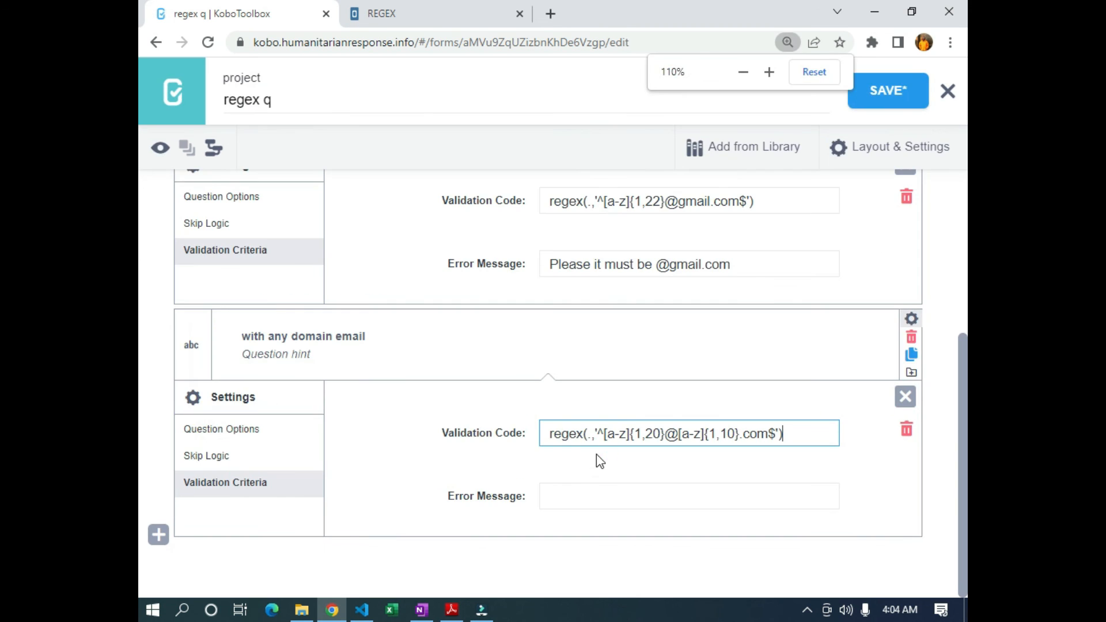
Set the any-domain email error message to 'not allowed' and save the form
click(585, 495)
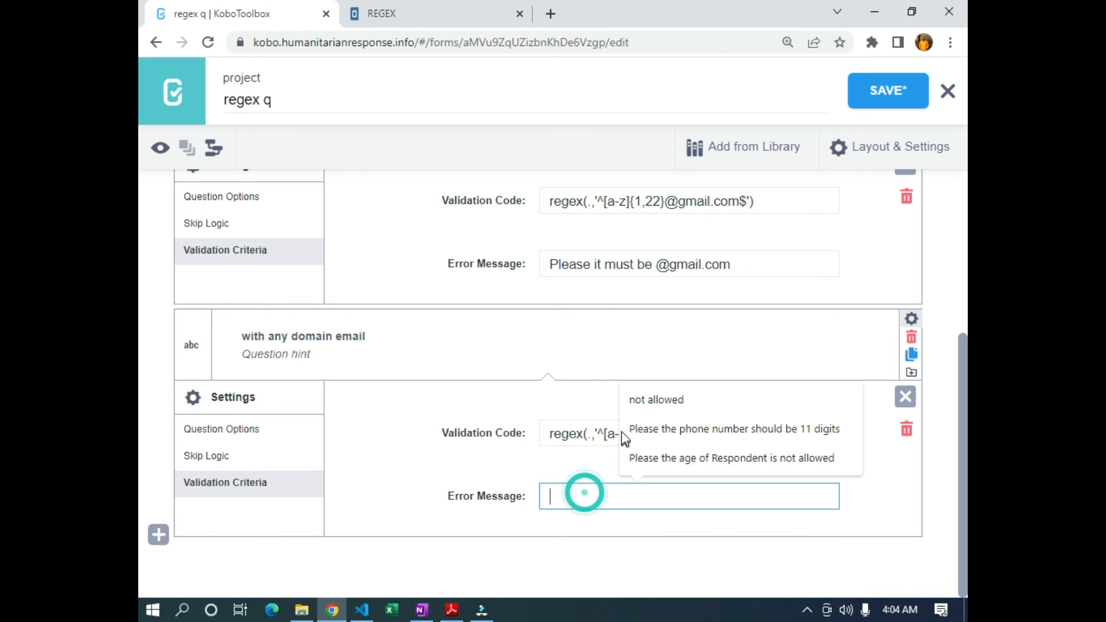
click(647, 398)
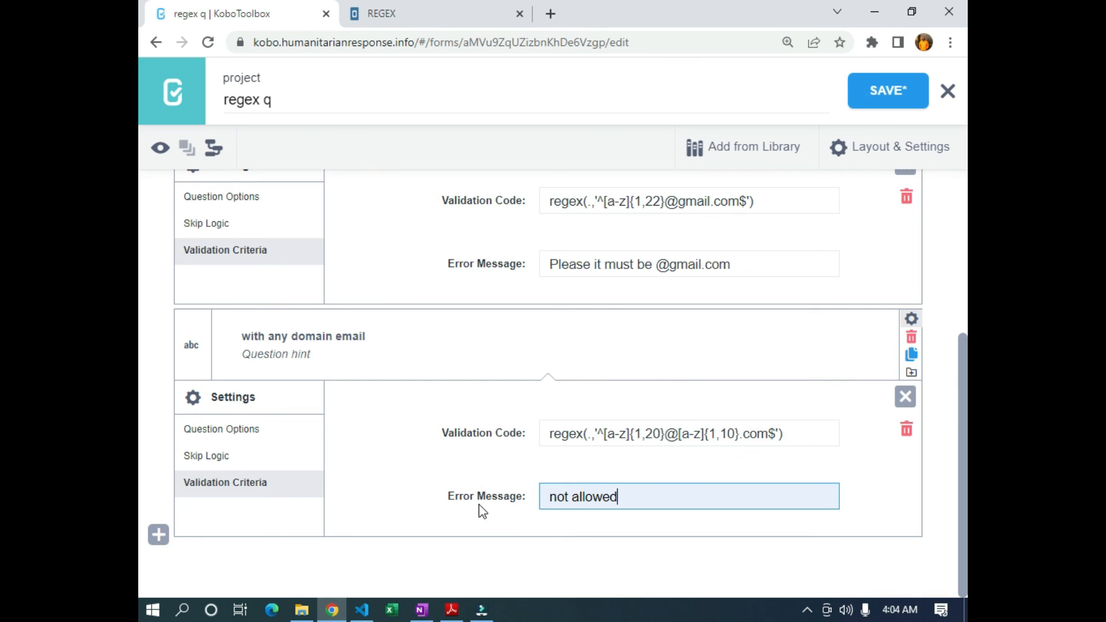
click(876, 97)
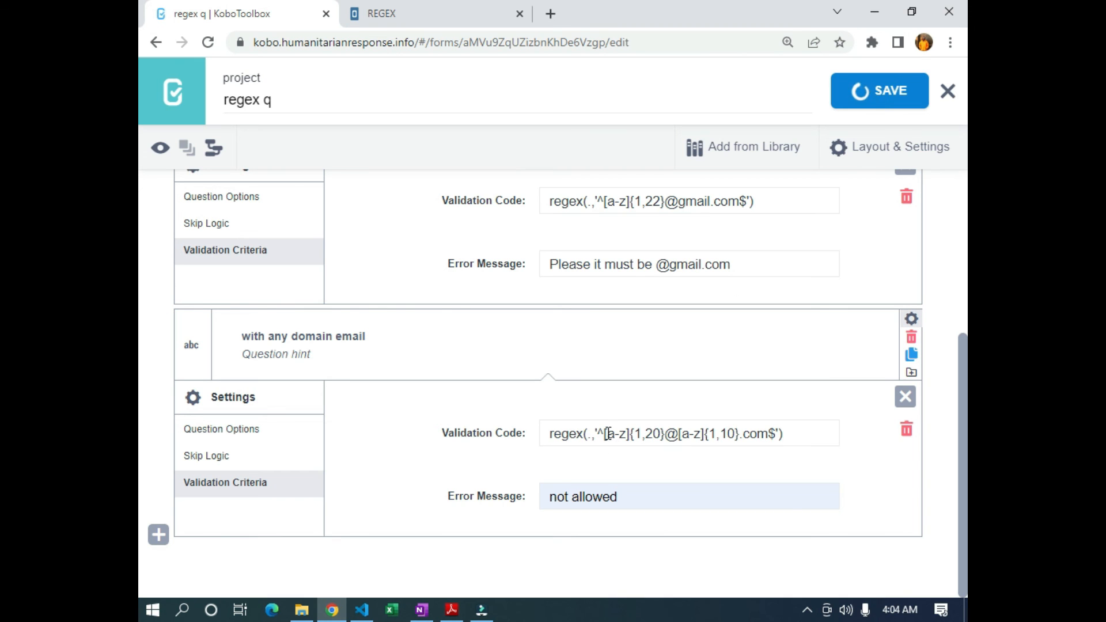
Review the rule's a-z range, 1,20 limit and @ sign, then save the form again
drag(608, 433, 627, 433)
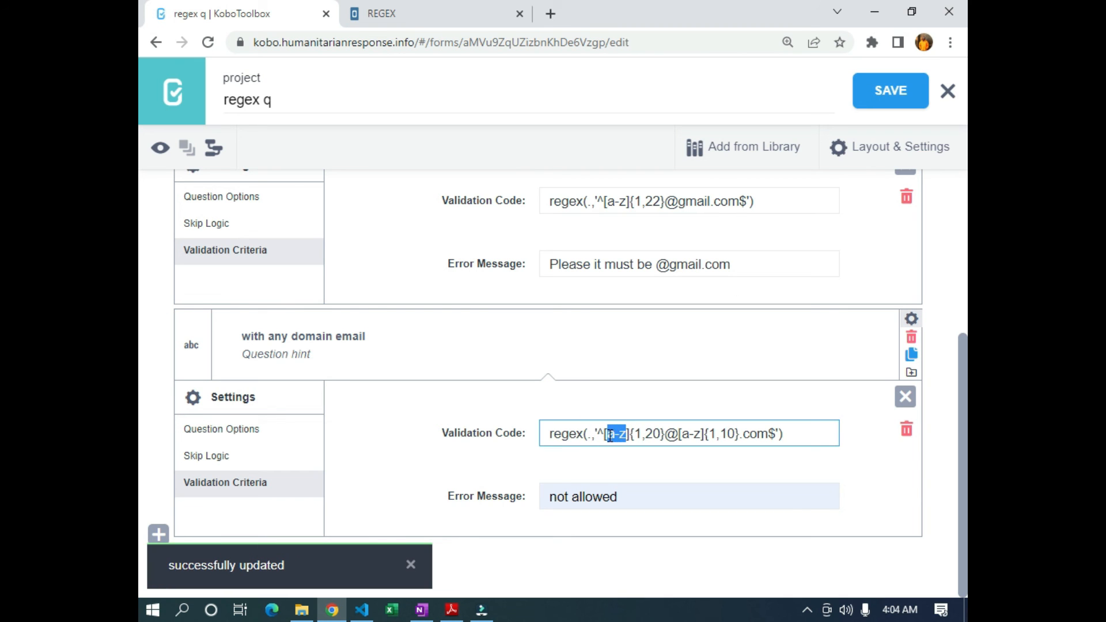
drag(635, 434, 661, 433)
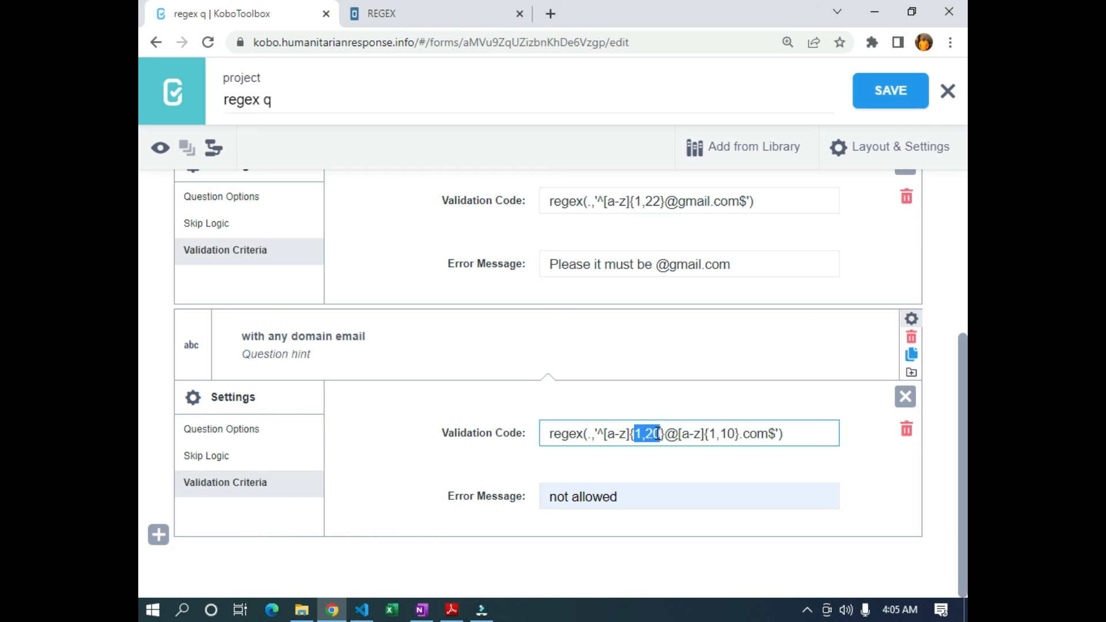
drag(666, 433, 690, 433)
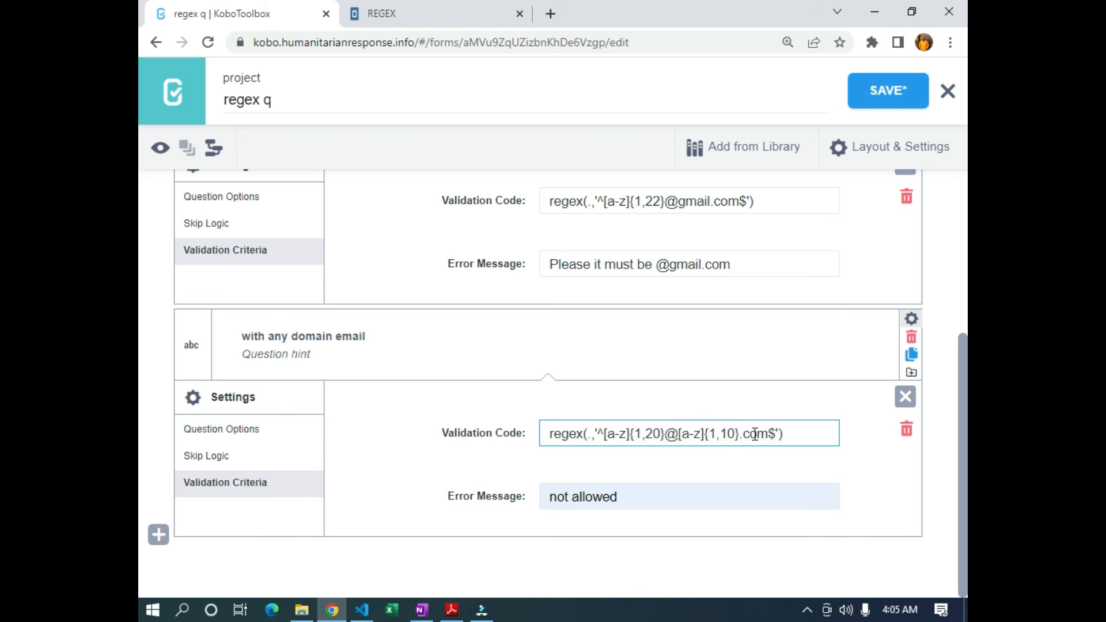
click(919, 94)
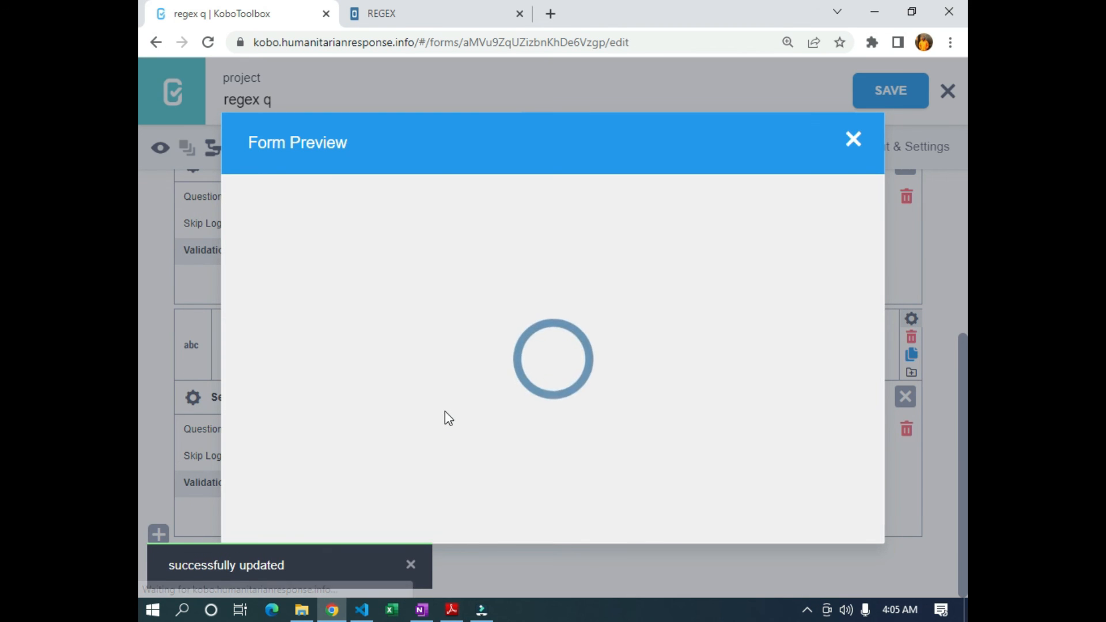
scroll(445, 411, down, 6)
scroll(392, 314, down, 2)
scroll(373, 360, up, 1)
click(373, 353)
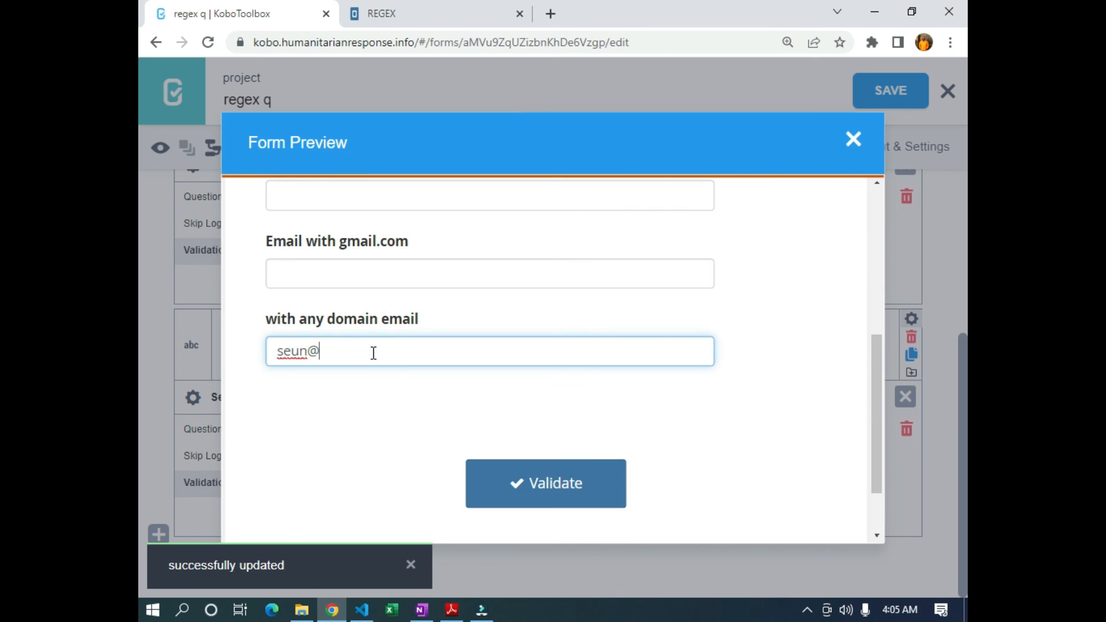
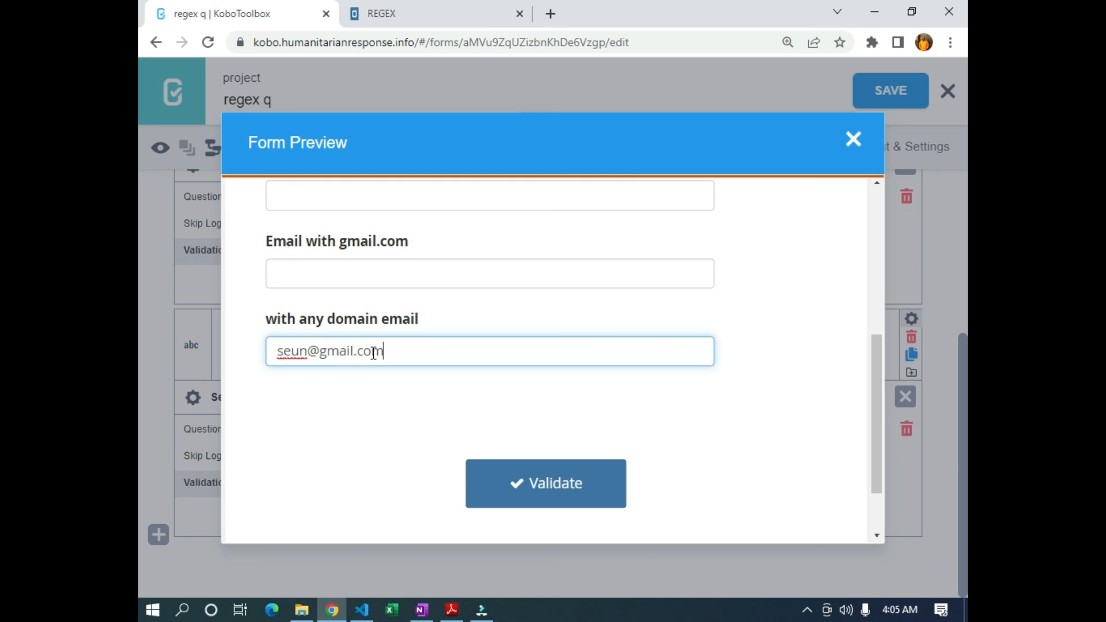
click(355, 410)
click(395, 350)
key(BackSpace)
click(410, 417)
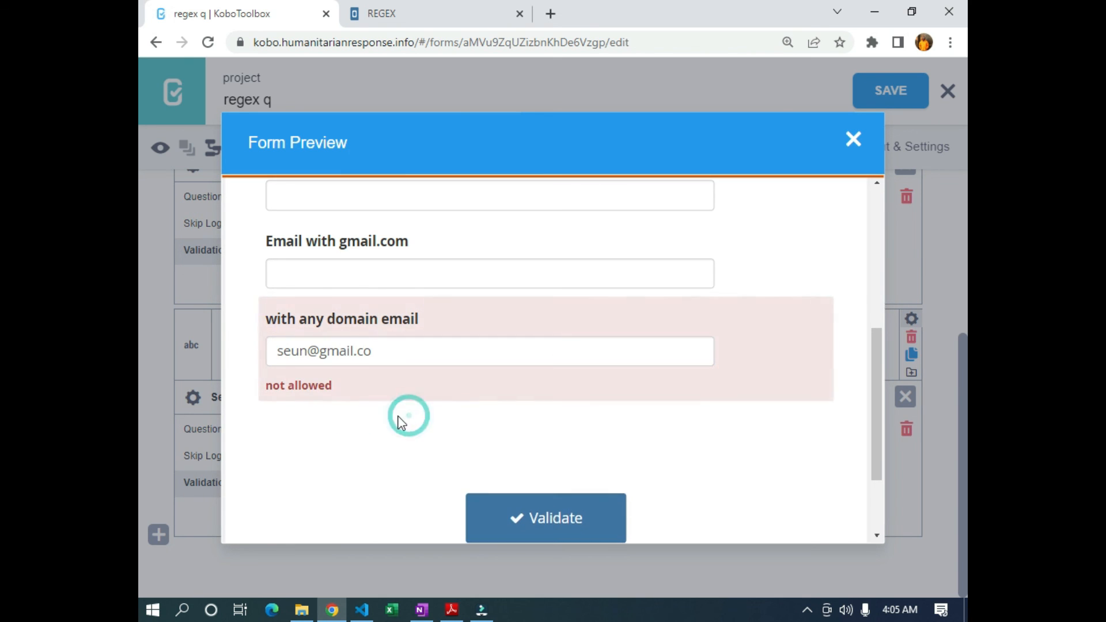
click(378, 355)
text(m)
click(323, 497)
Change the domain to yahoo.com and confirm the address is accepted
double_click(355, 353)
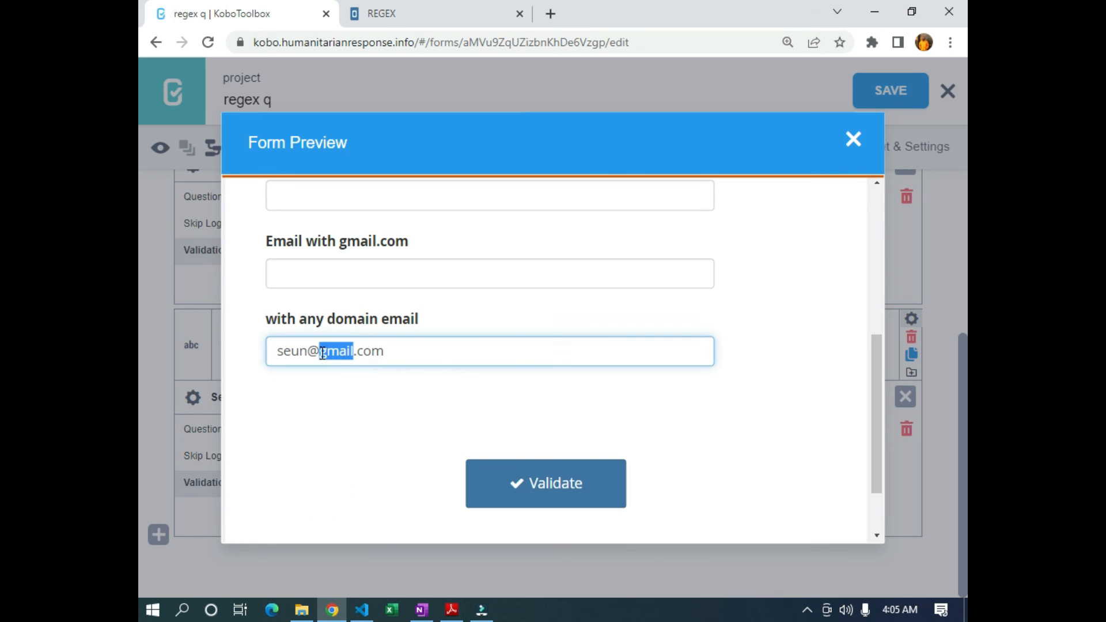
text(yahoo)
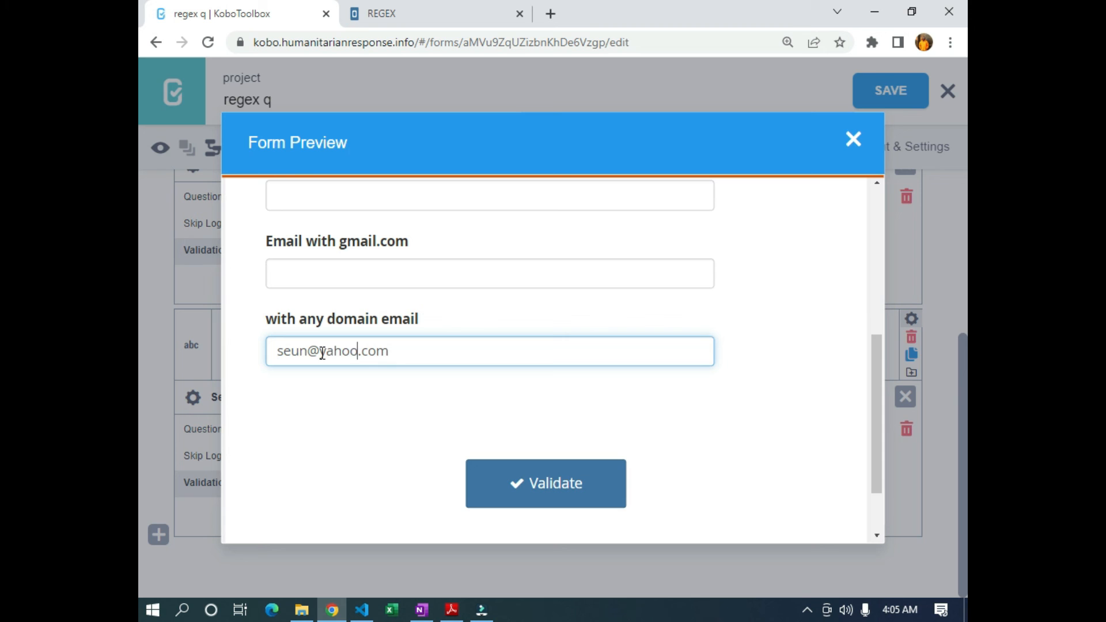
click(354, 397)
click(358, 351)
click(351, 407)
click(358, 351)
click(358, 351)
text(.)
scroll(419, 272, up, 3)
scroll(496, 314, down, 2)
scroll(486, 321, up, 1)
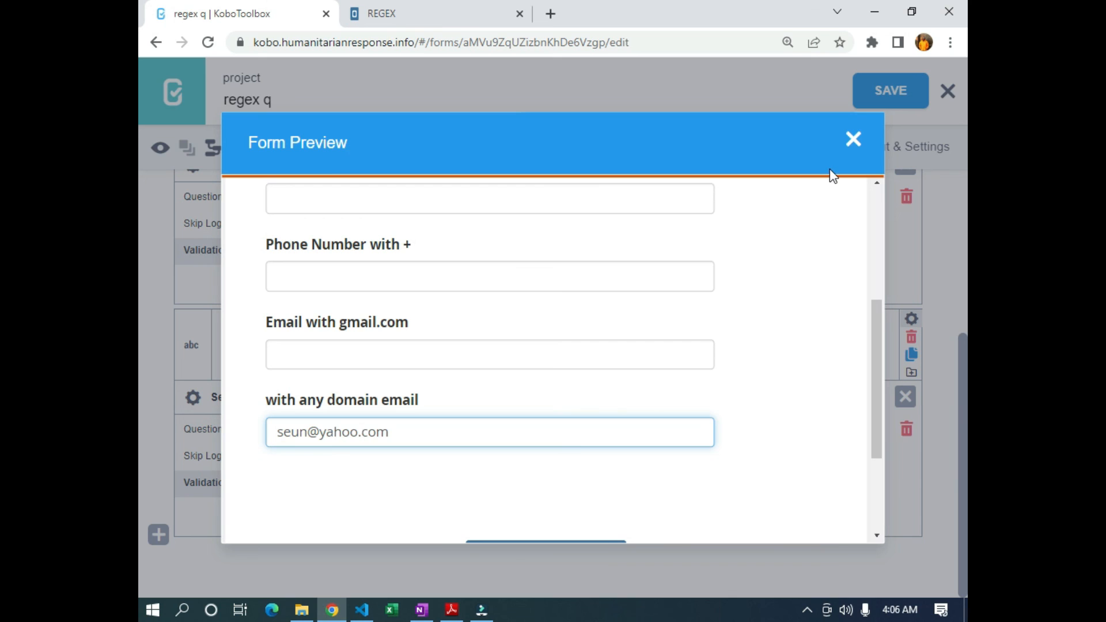